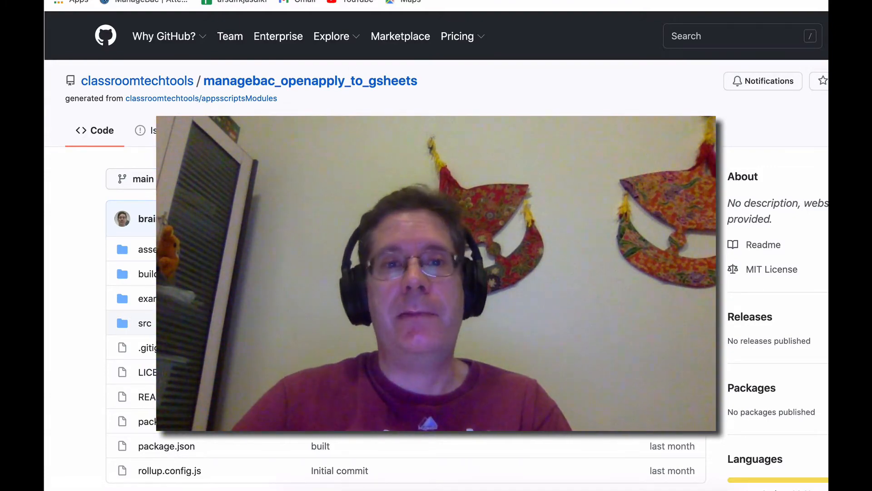
Open the README's spreadsheet link and make a copy of MB_OA_GSHEETS_v2.2
key("ctrl+Tab")
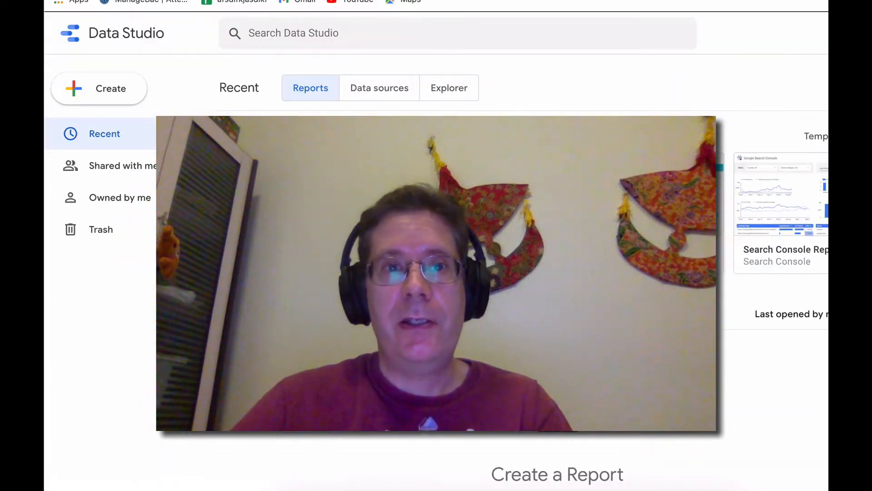
key("ctrl+shift+Tab")
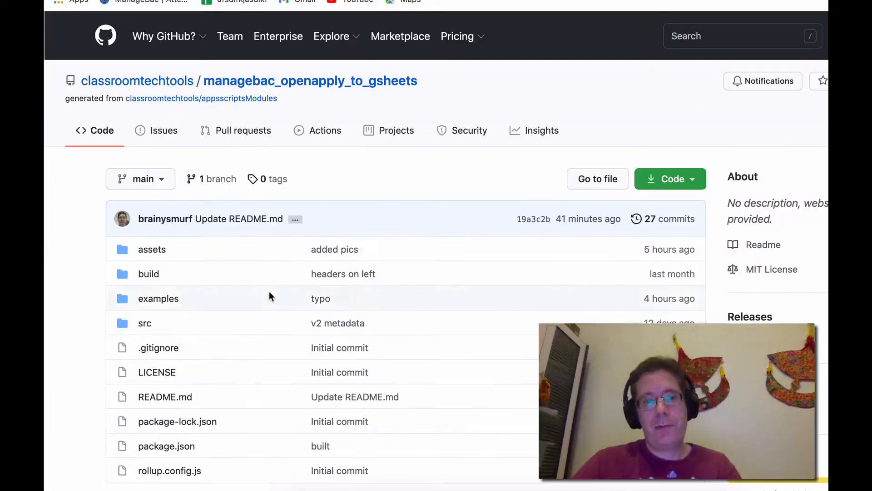
scroll(497, 314, "down", 10)
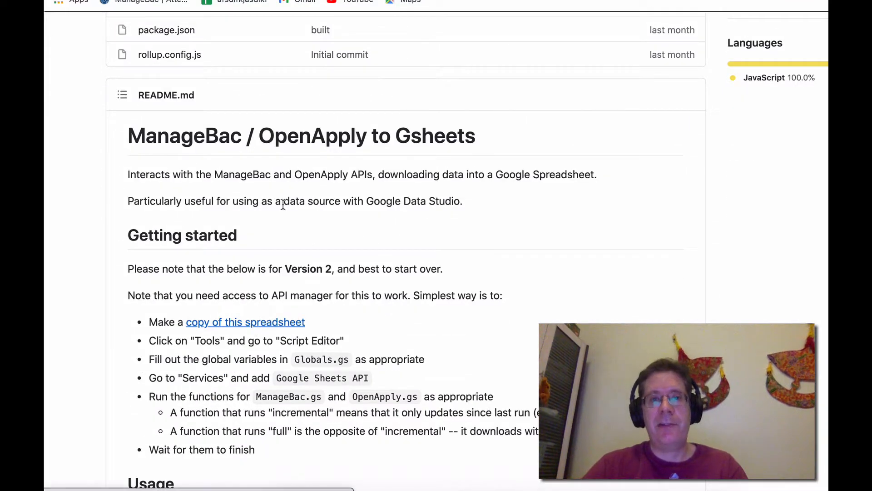
left_click(318, 0)
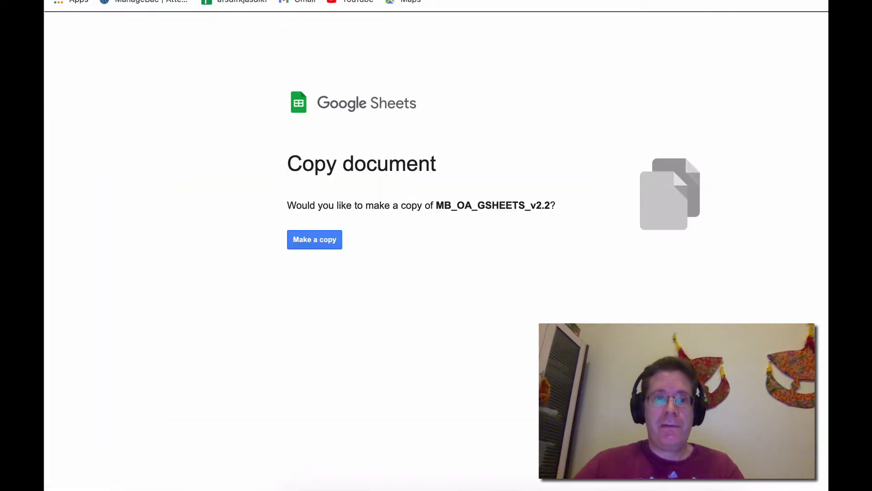
left_click(315, 239)
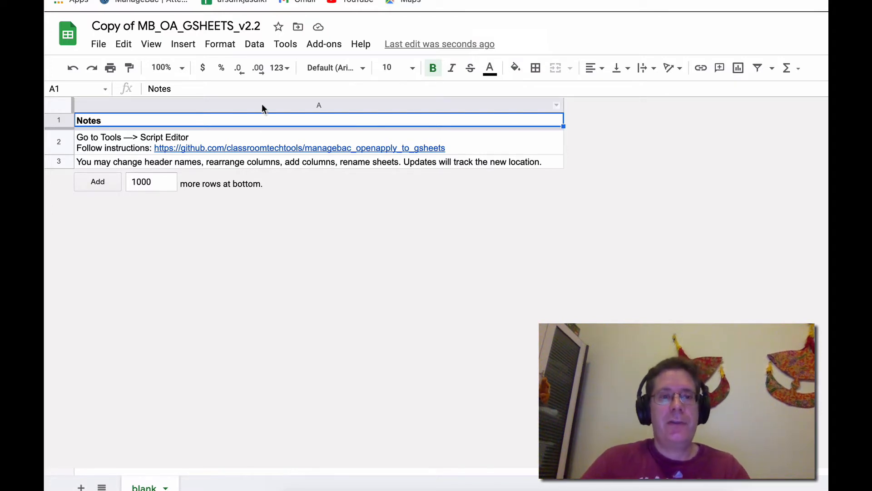
Open the Script editor for the copied spreadsheet
left_click(285, 48)
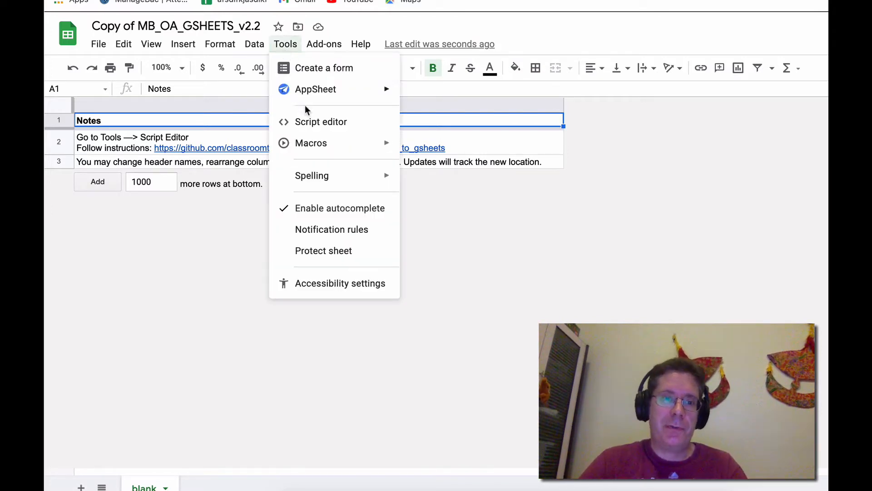
left_click(311, 123)
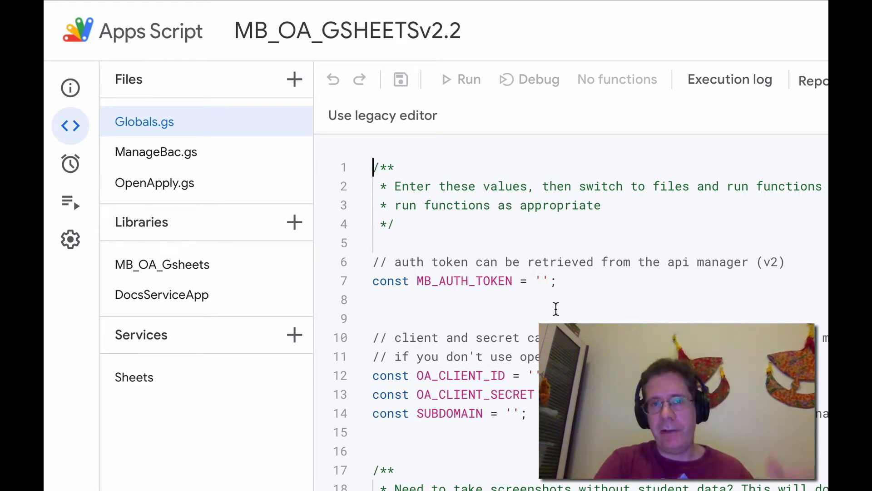
left_click(544, 281)
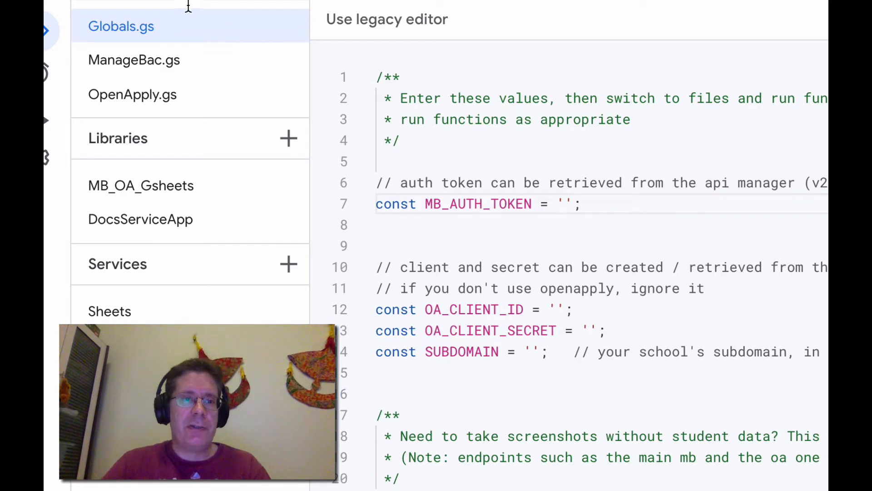
Examine the token, OpenApply client ID, client secret and subdomain variables in Globals.gs
scroll(581, 118, "down", 2)
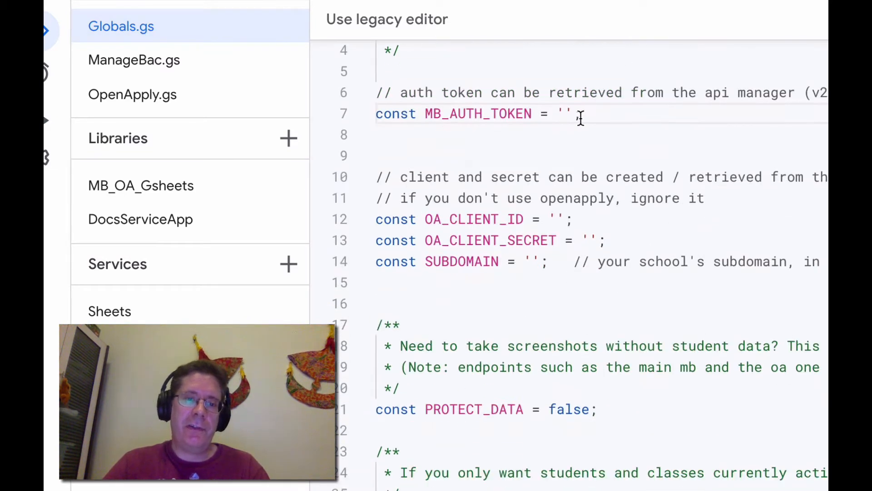
scroll(597, 123, "up", 2)
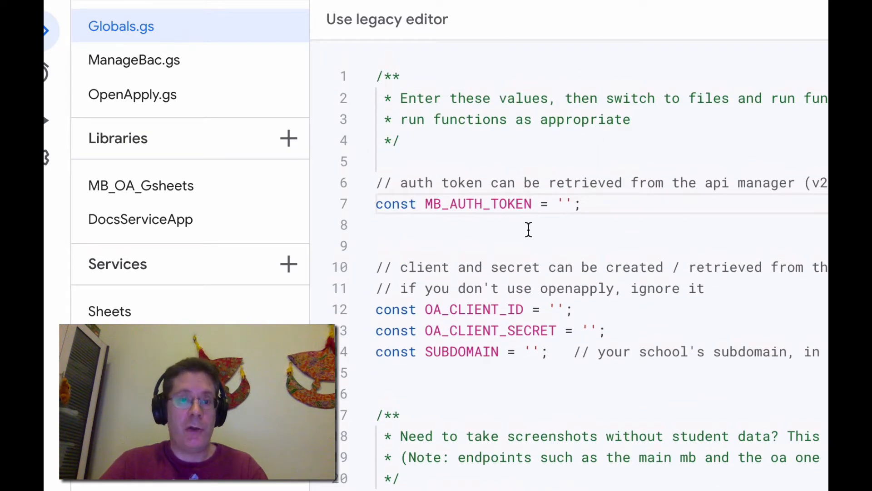
double_click(495, 205)
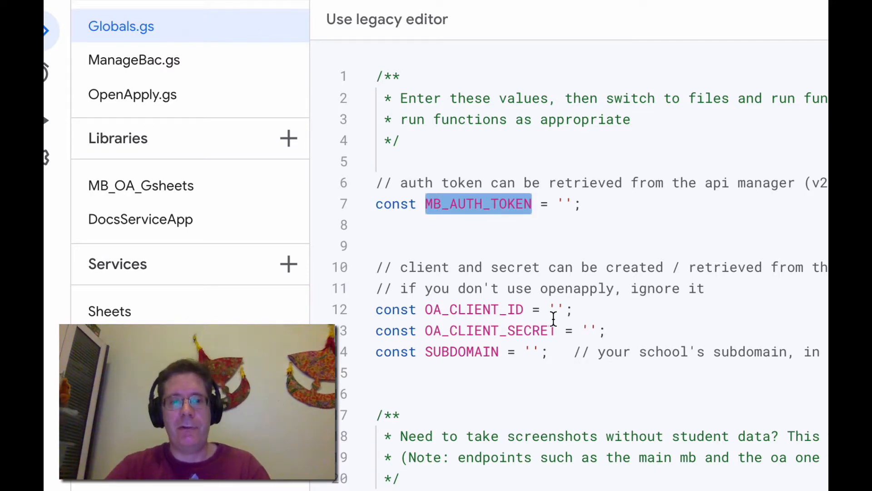
left_click(570, 205)
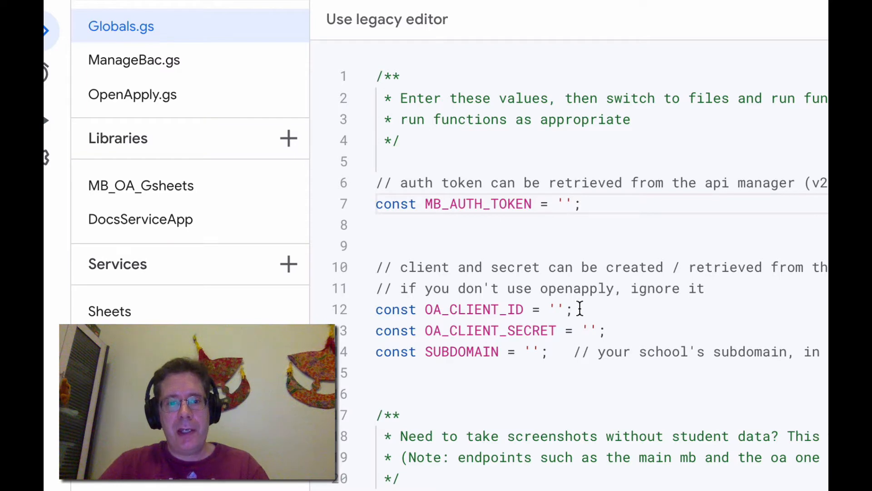
left_click(551, 309)
left_click(558, 309)
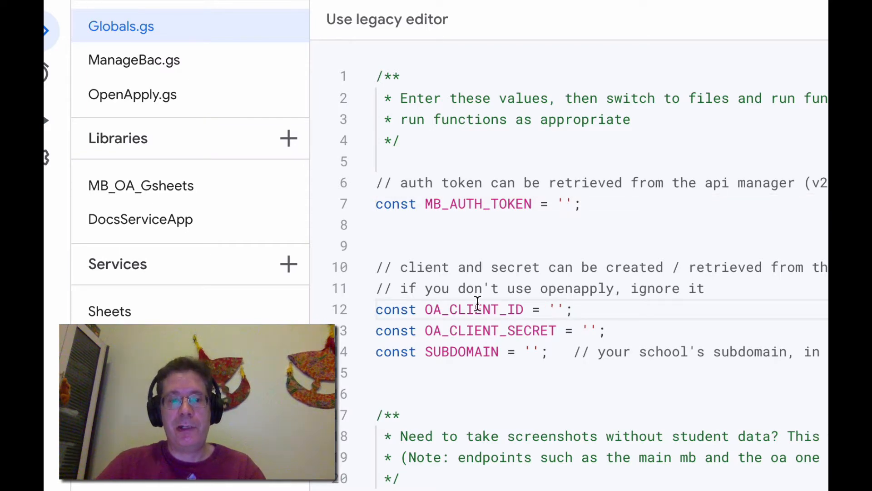
left_click(582, 330)
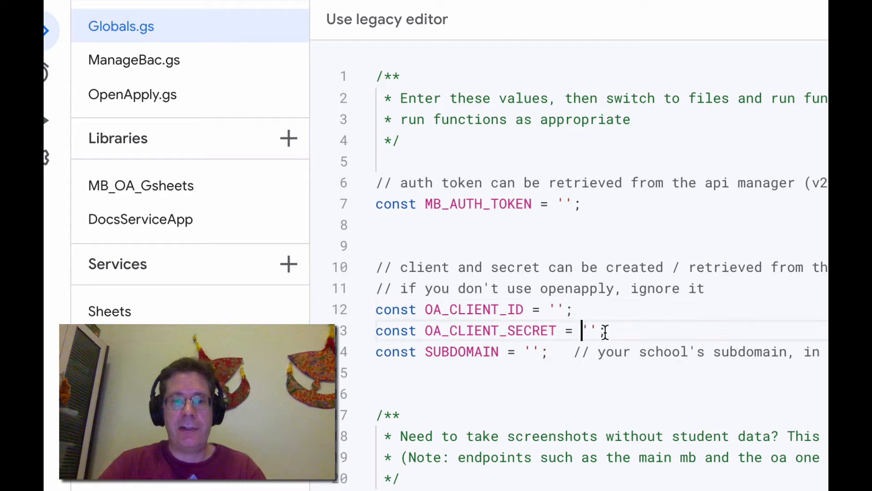
key("Right")
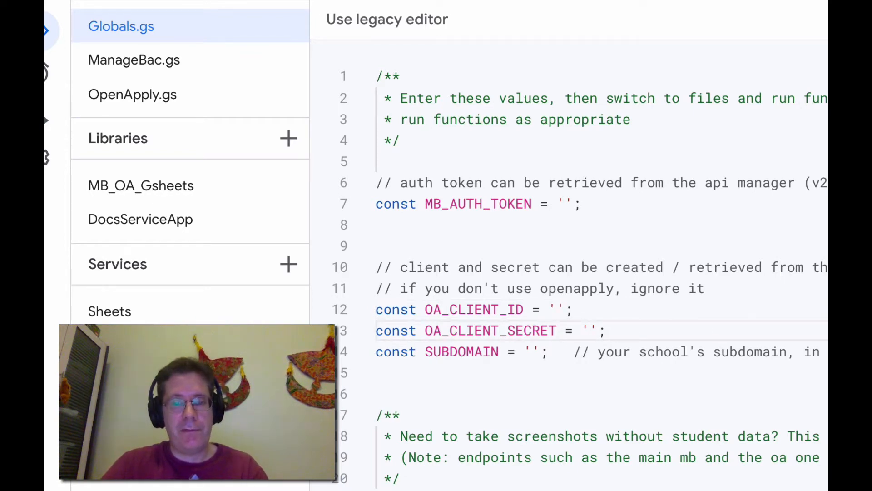
left_click(534, 352)
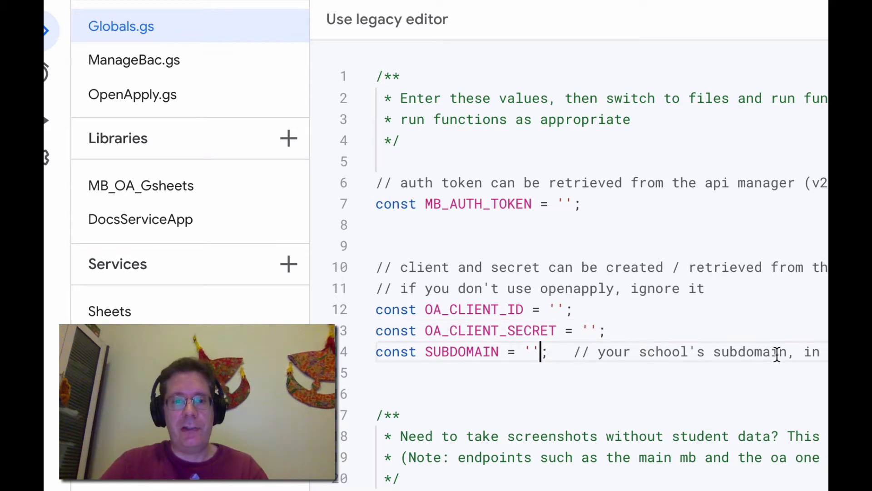
scroll(713, 476, "down", 7)
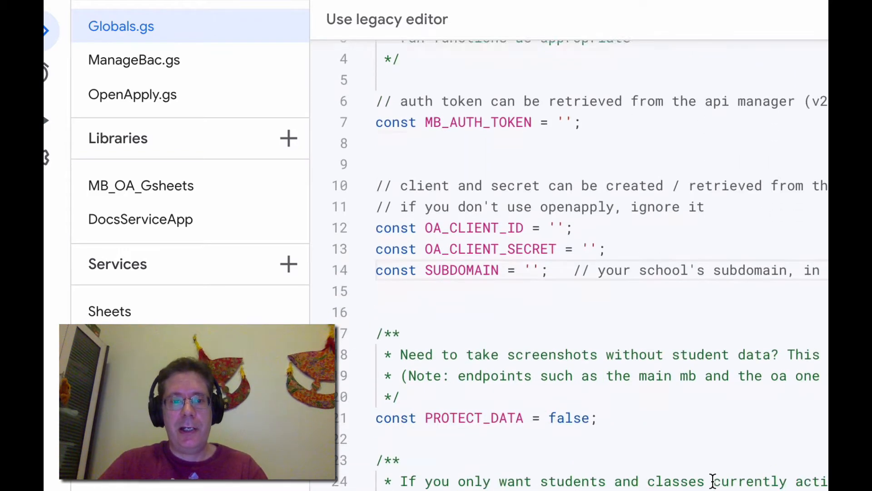
scroll(713, 476, "down", 2)
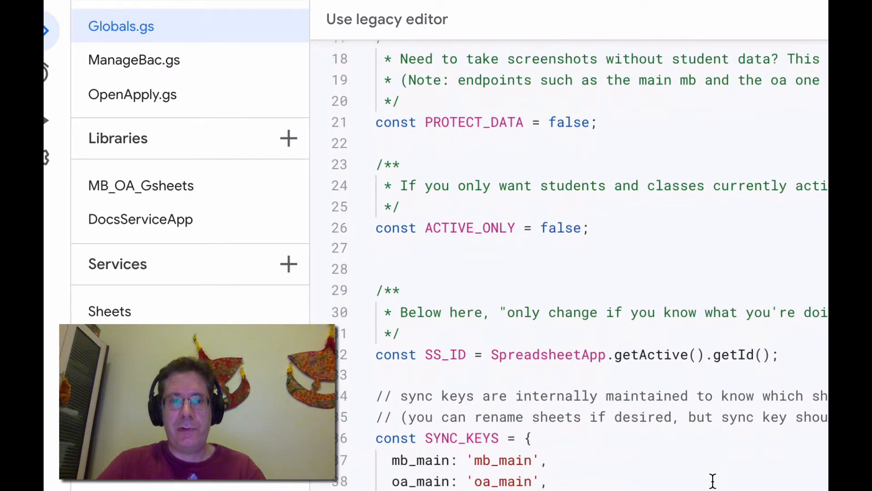
Set PROTECT_DATA to true in Globals.gs
left_click(569, 112)
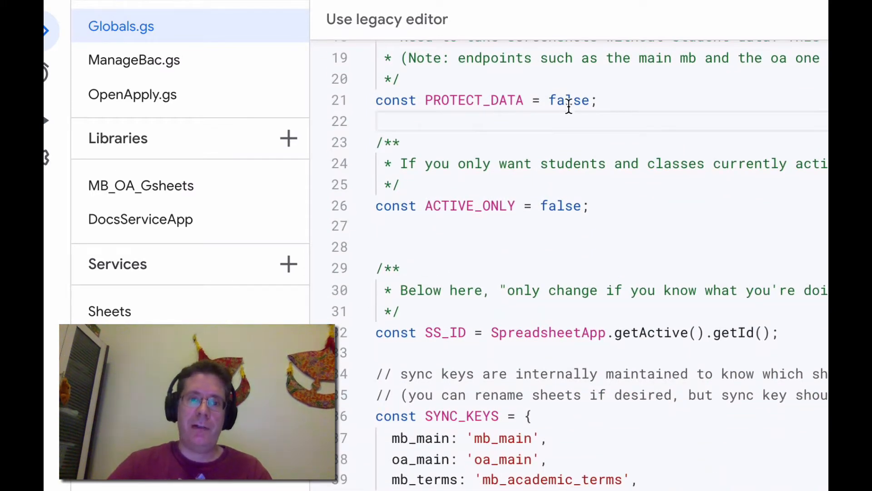
double_click(568, 101)
type("true")
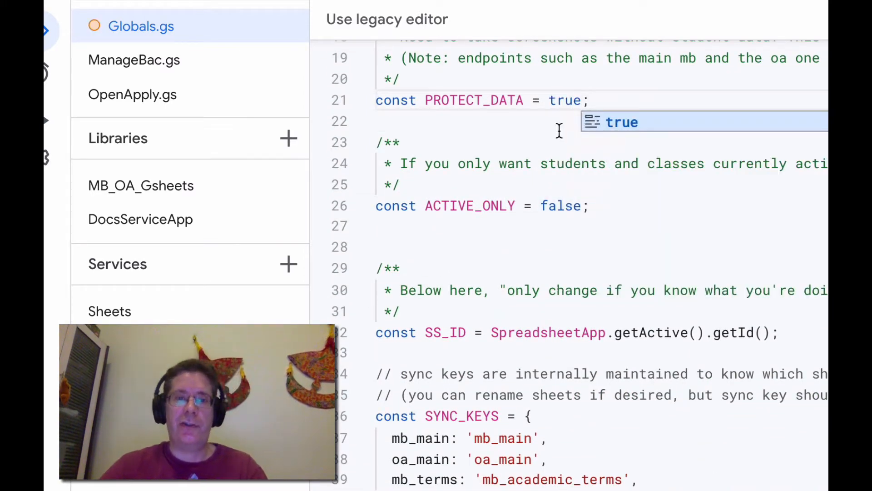
left_click(559, 98)
Set ACTIVE_ONLY to true in Globals.gs
double_click(473, 101)
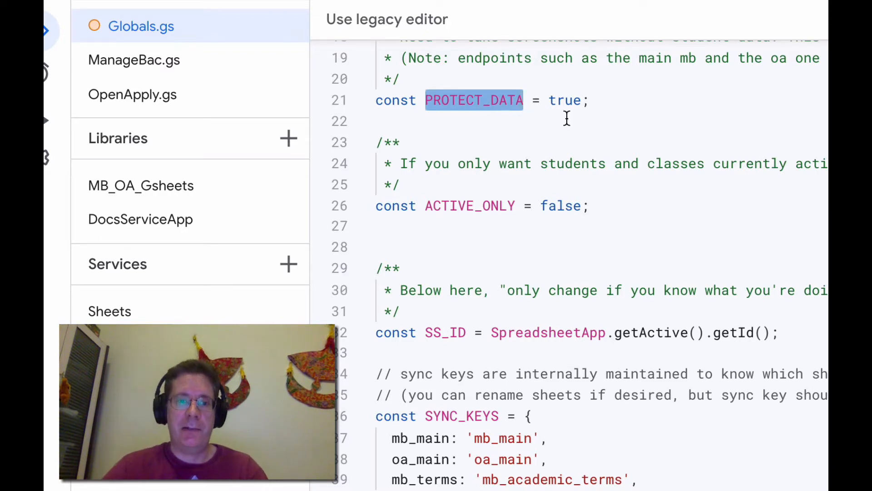
left_click(621, 245)
double_click(562, 203)
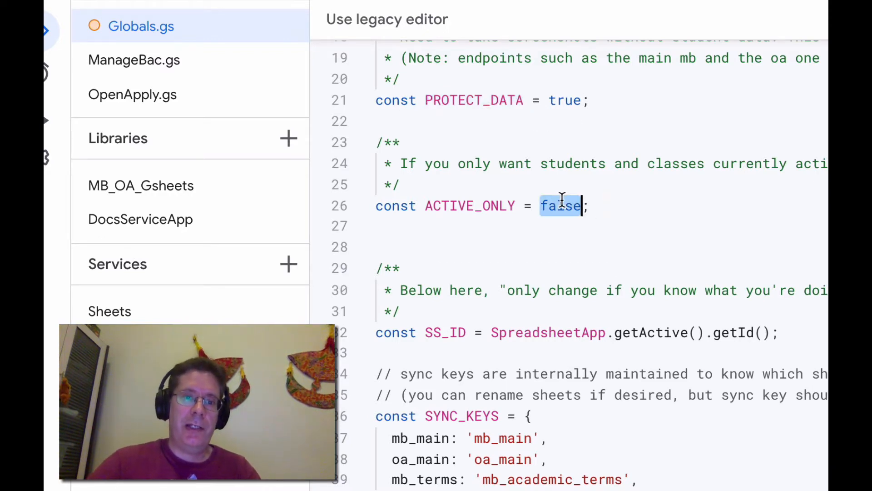
type("tuir")
key("BackSpace")
key("BackSpace")
type("re")
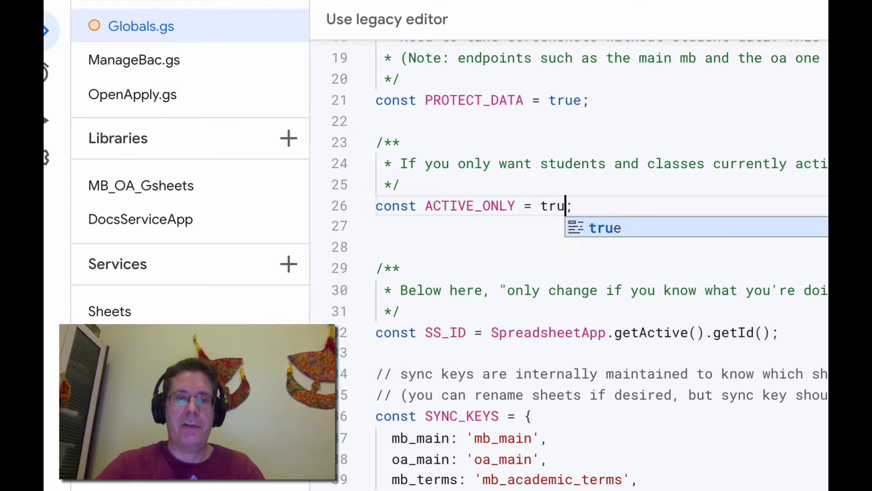
left_click(523, 243)
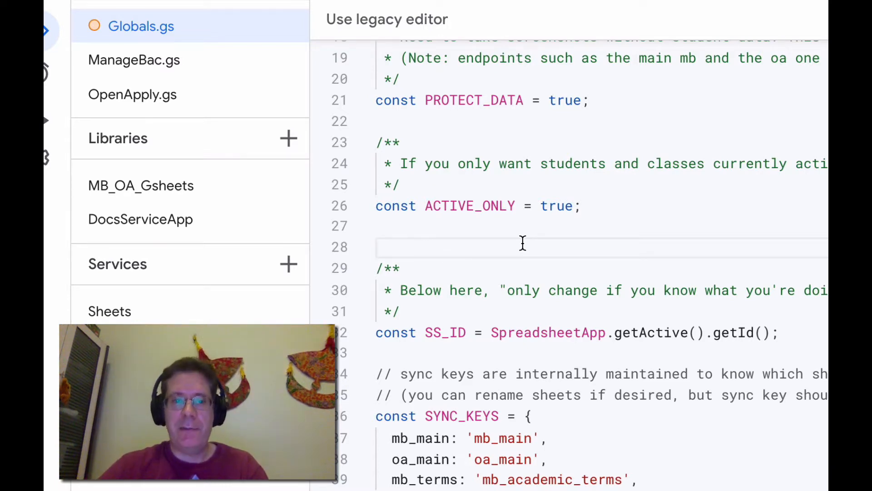
Examine the sync keys and authentication objects further down in Globals.gs
scroll(523, 243, "down", 1)
scroll(586, 185, "up", 1)
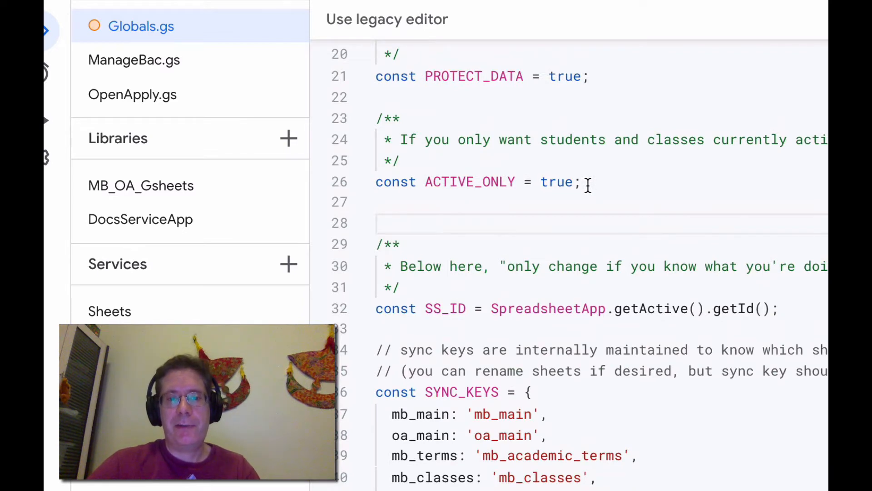
scroll(586, 185, "down", 3)
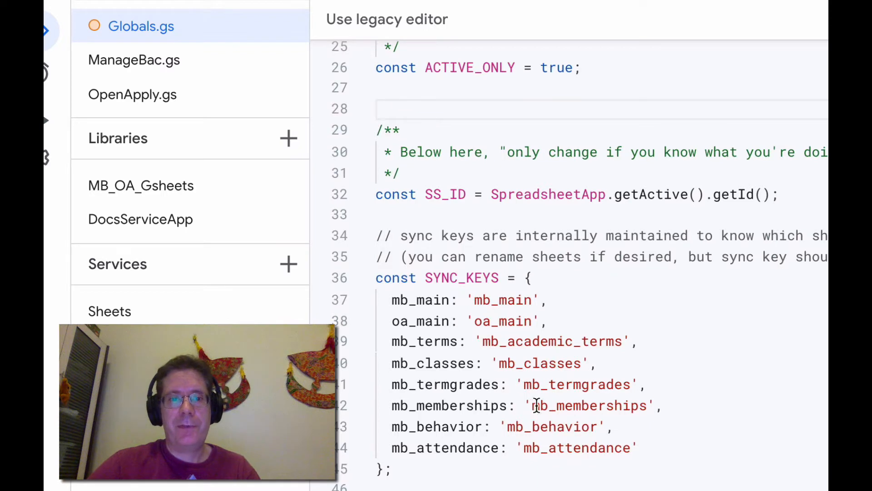
scroll(540, 408, "down", 4)
scroll(547, 409, "up", 2)
scroll(547, 410, "down", 1)
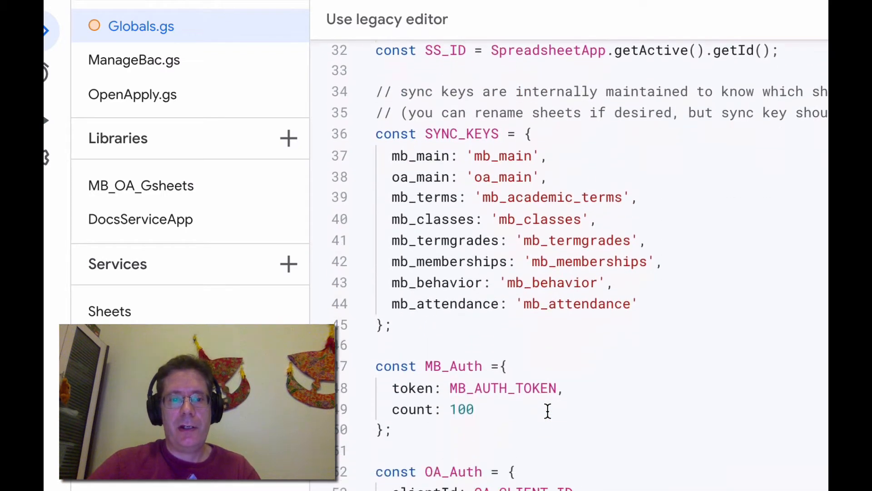
scroll(548, 411, "down", 1)
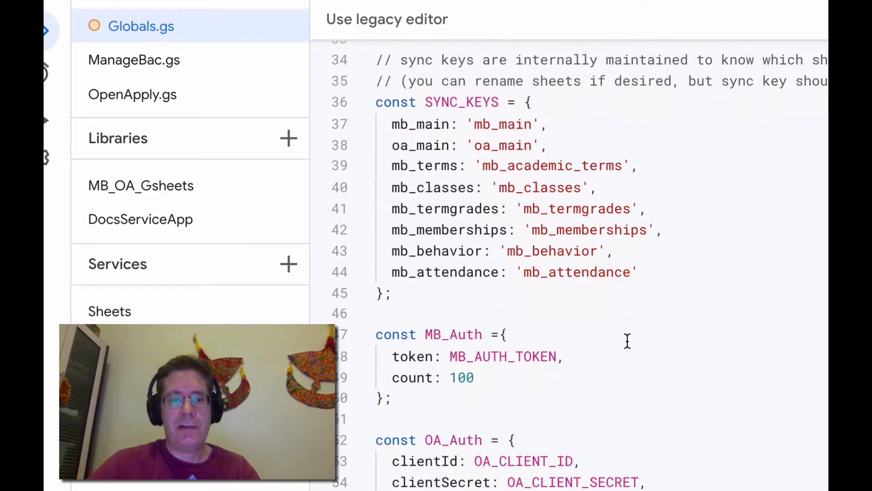
scroll(628, 341, "up", 15)
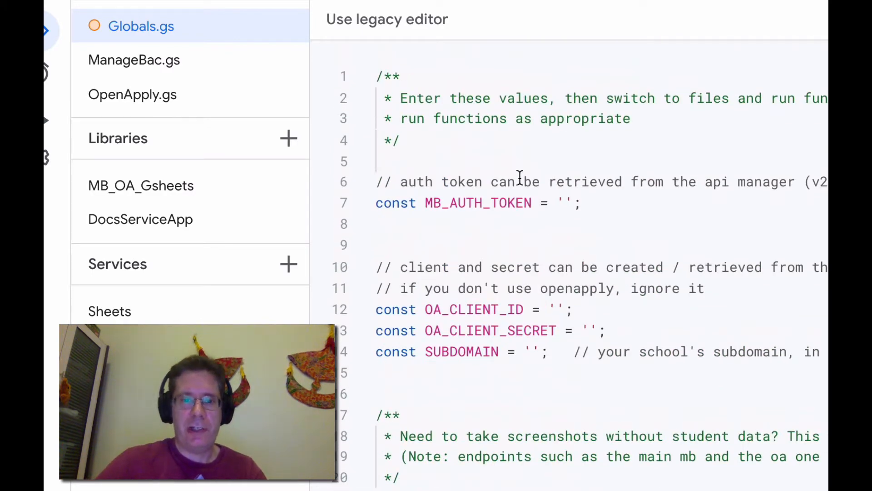
Save the Globals.gs file
left_click(519, 156)
key("Down")
key("Up")
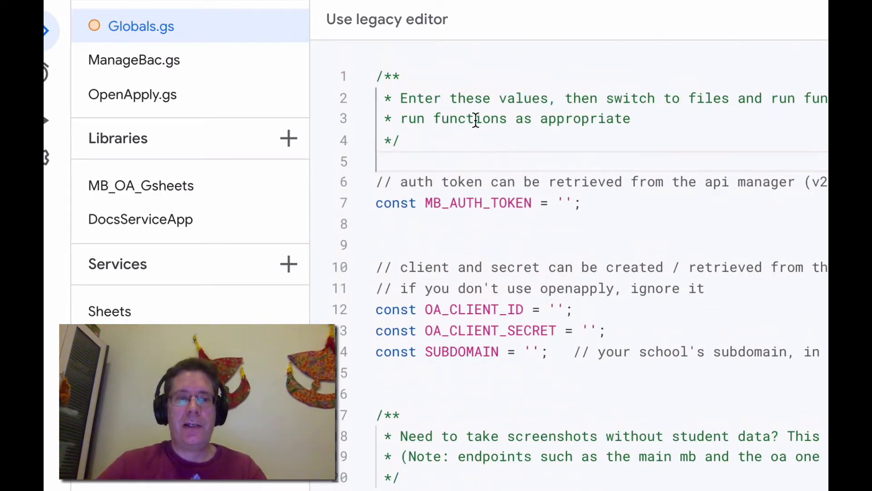
key("ctrl+s")
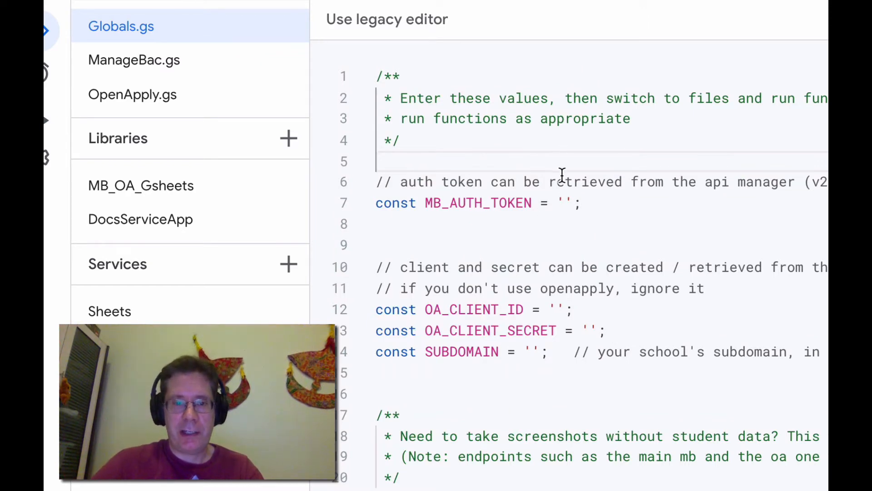
Open OpenApply.gs and examine the list of functions available to run
left_click(565, 202)
left_click(559, 308)
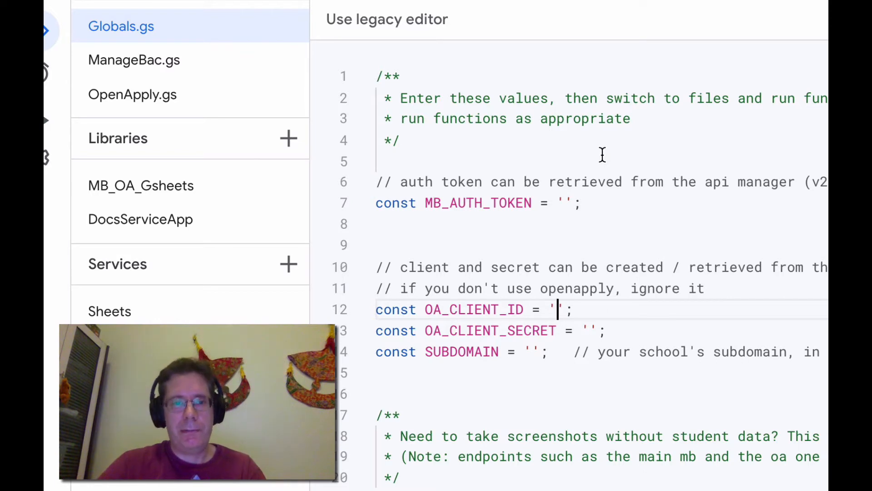
left_click(184, 98)
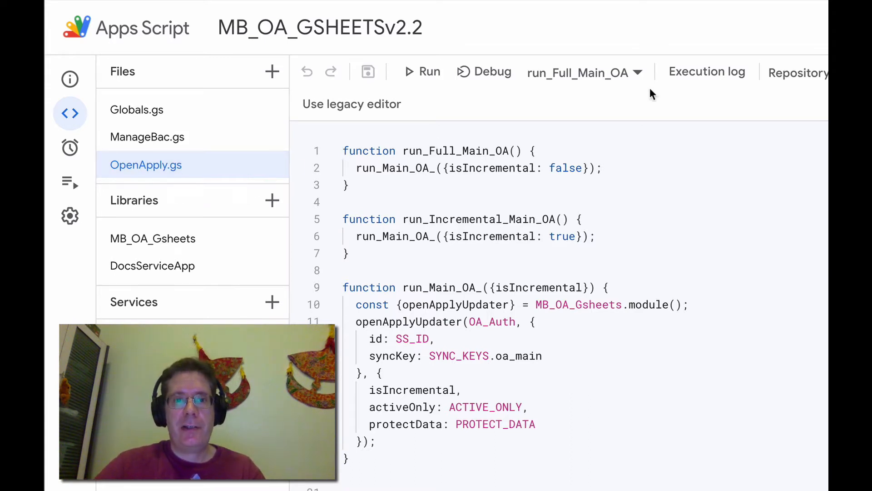
left_click(637, 74)
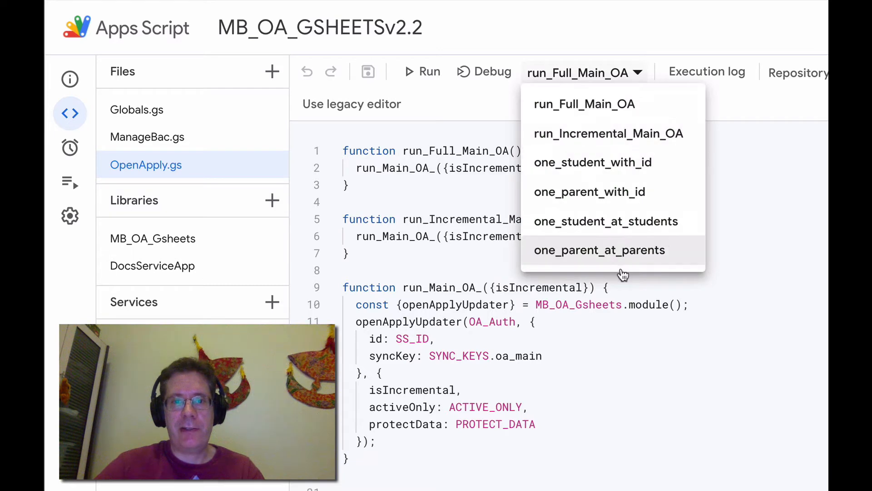
left_click(641, 33)
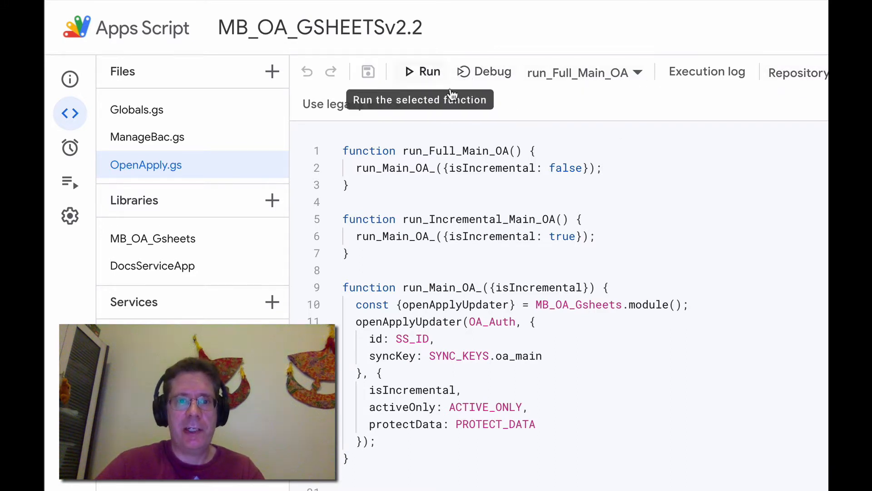
Examine the run_Full_Main_OA and run_Incremental_Main_OA function definitions in OpenApply.gs
double_click(432, 151)
left_click(364, 151)
double_click(363, 151)
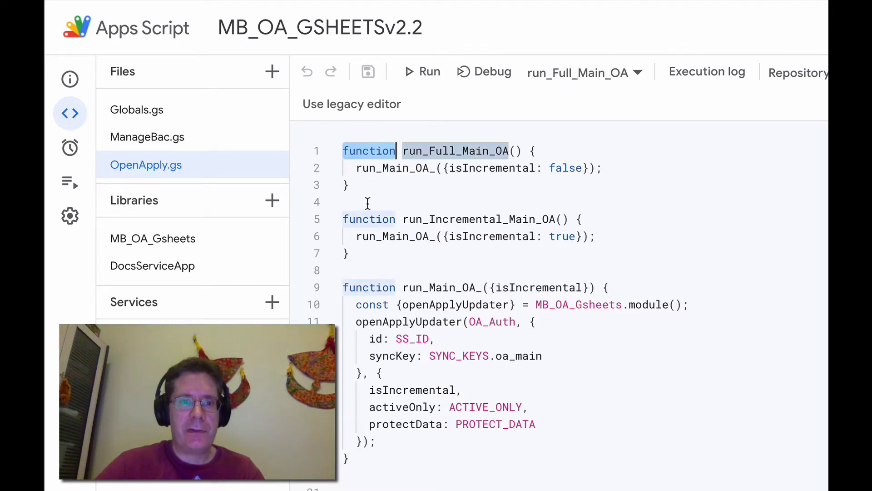
double_click(368, 216)
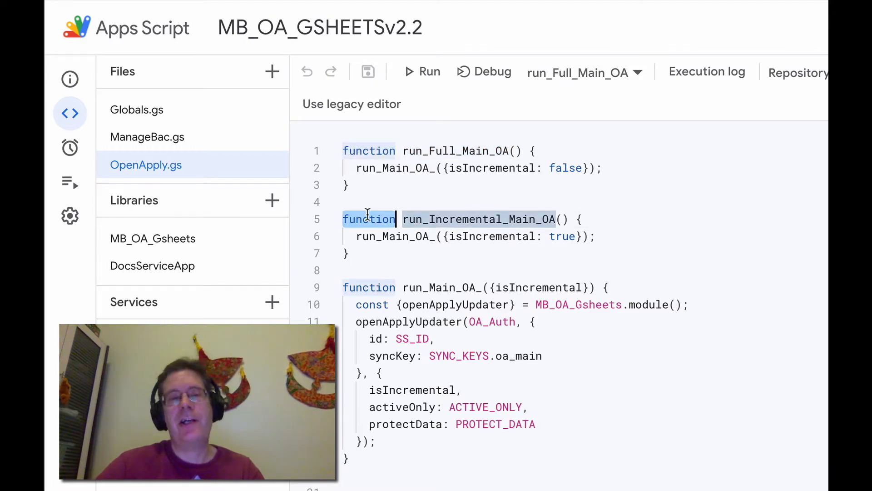
double_click(463, 151)
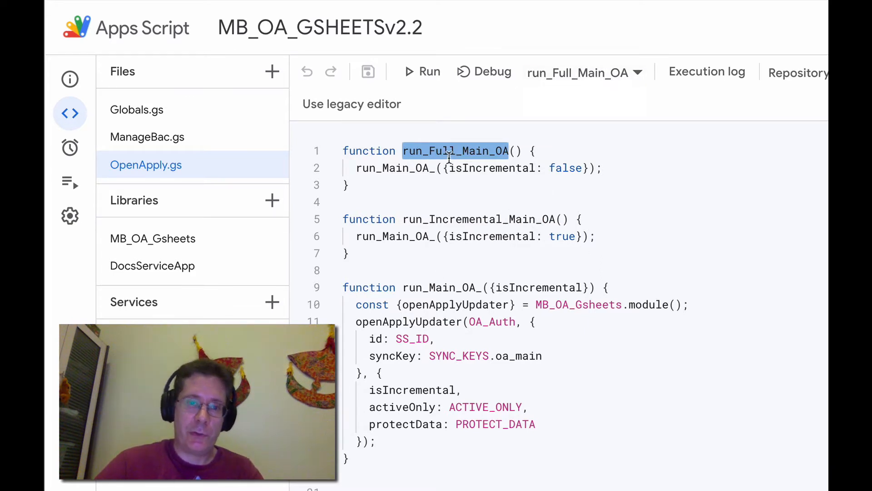
double_click(473, 219)
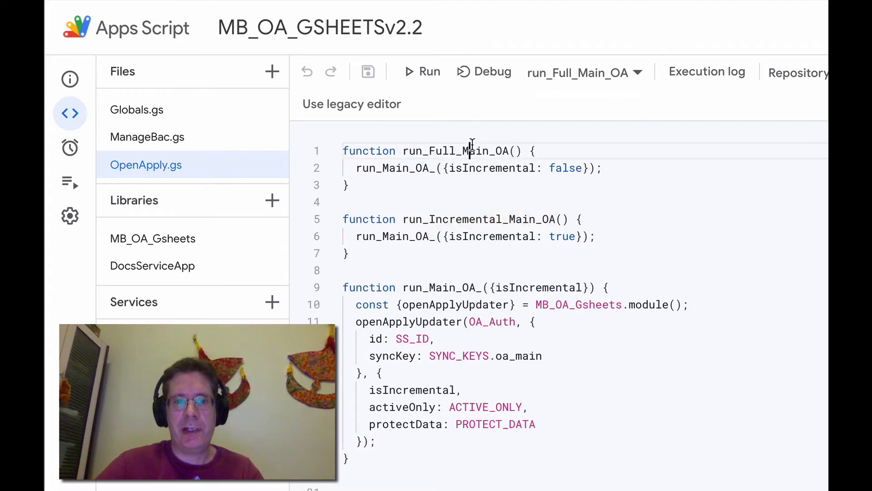
double_click(469, 151)
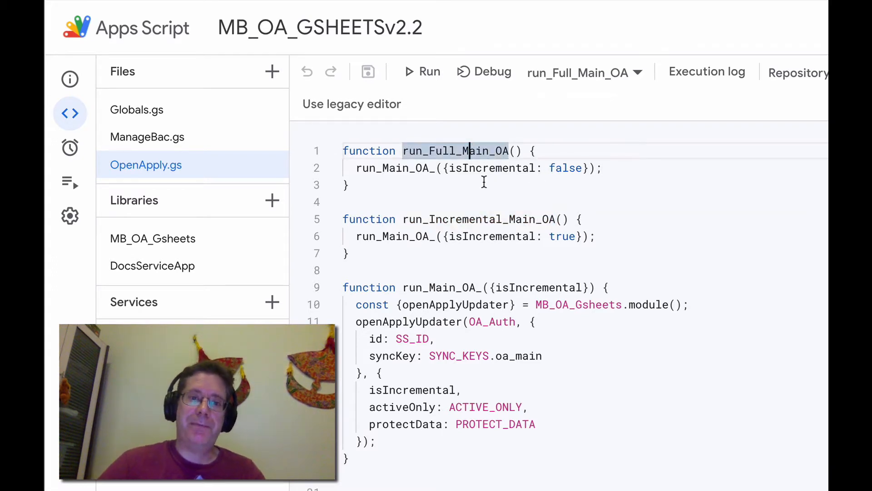
double_click(443, 153)
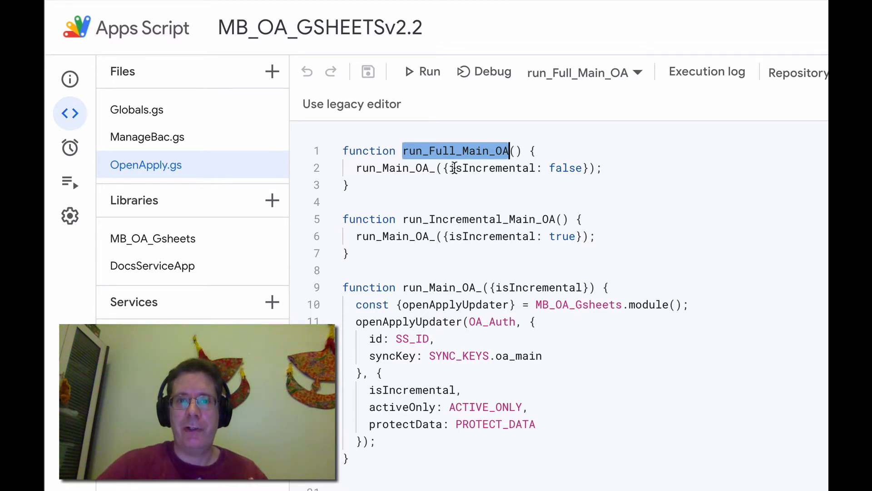
double_click(455, 220)
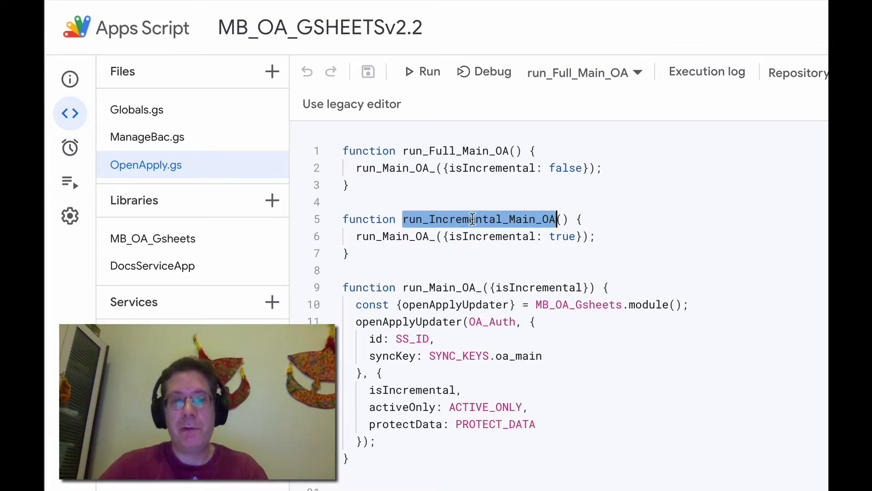
Select run_Full_Main_OA as the function to run and start it
left_click(554, 72)
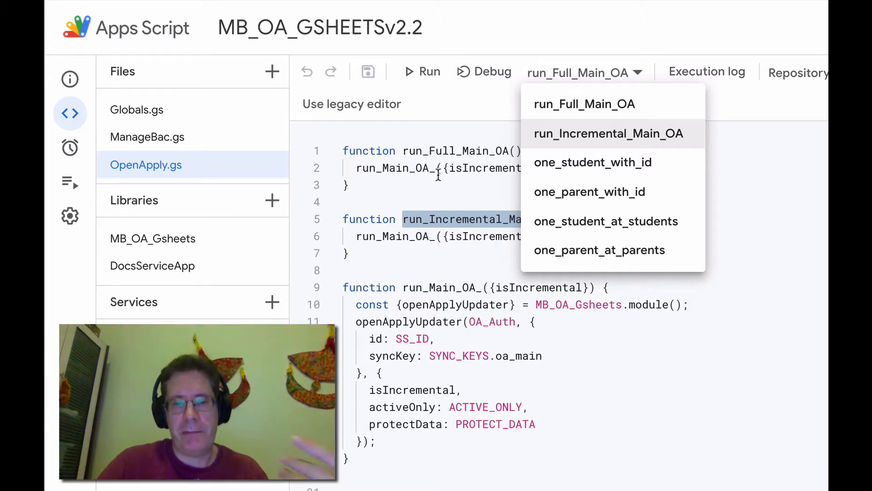
left_click(557, 111)
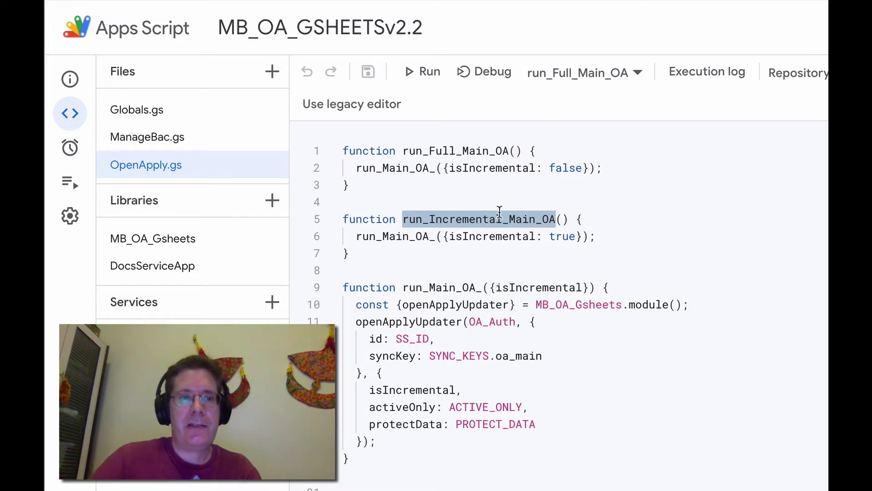
left_click(424, 75)
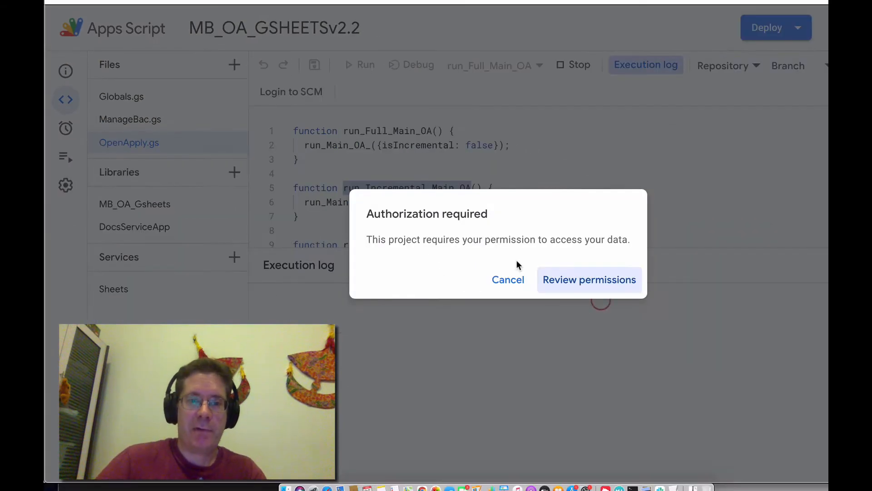
Authorize the script by reviewing permissions, choosing the Google account, proceeding past the unverified-app warning and allowing access
left_click(568, 284)
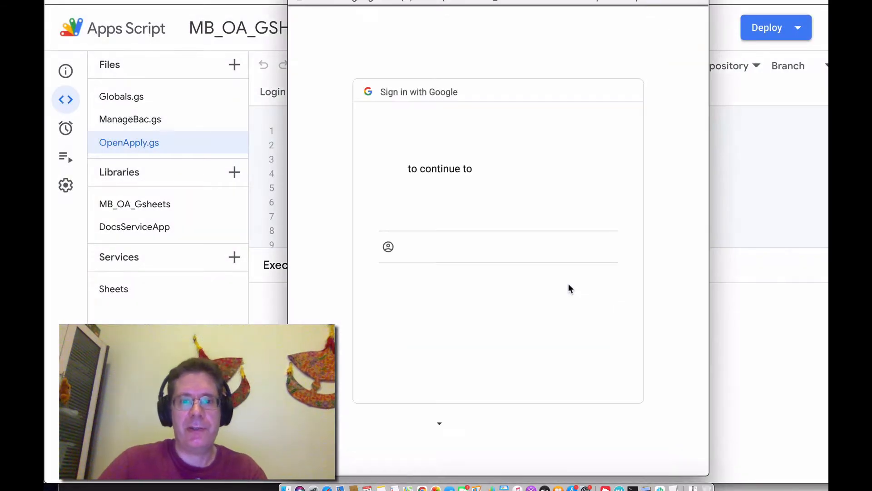
left_click(488, 212)
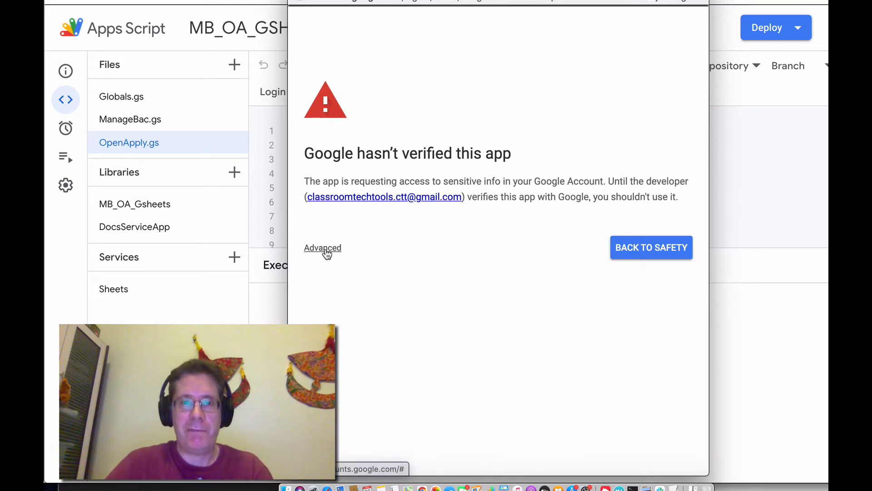
left_click(325, 251)
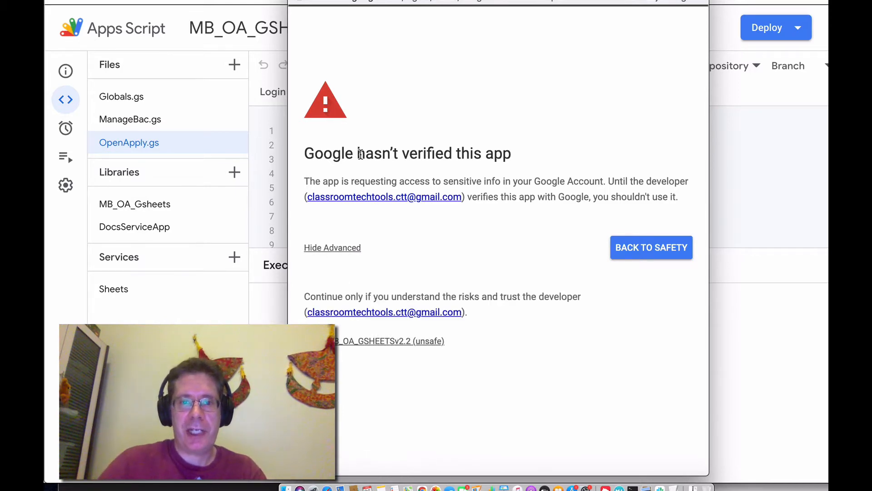
left_click(357, 340)
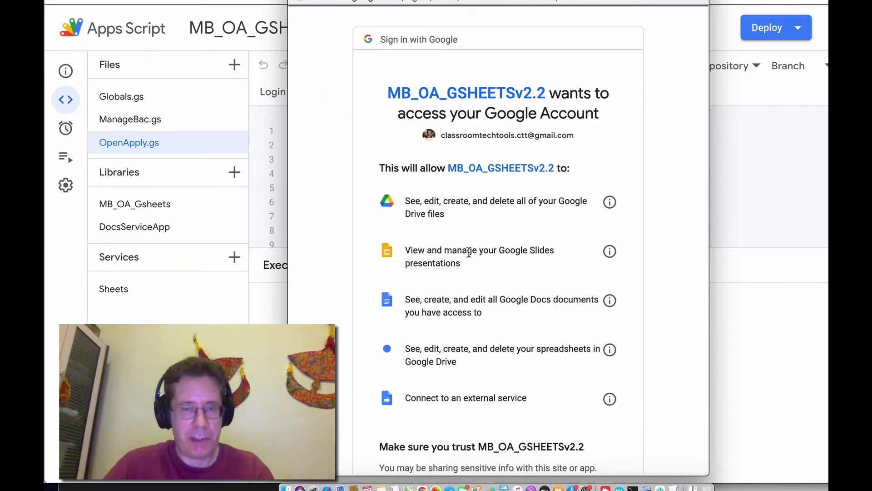
scroll(469, 252, "down", 5)
scroll(469, 252, "up", 3)
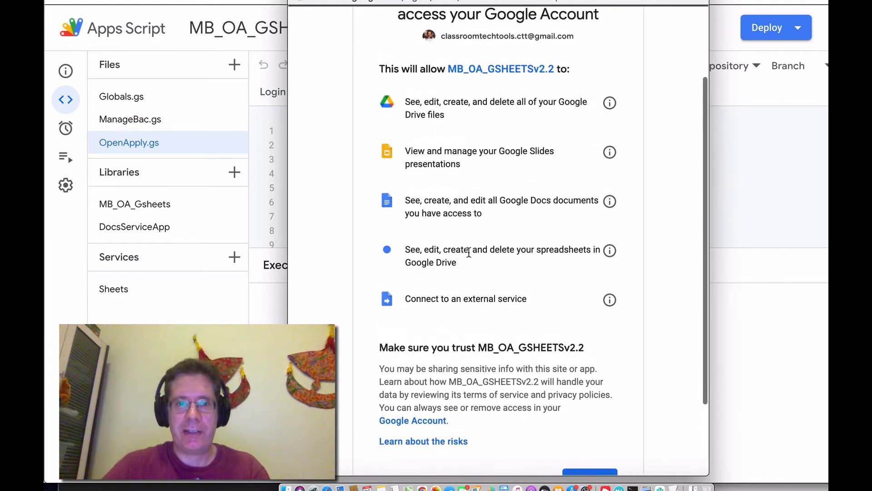
scroll(469, 252, "down", 1)
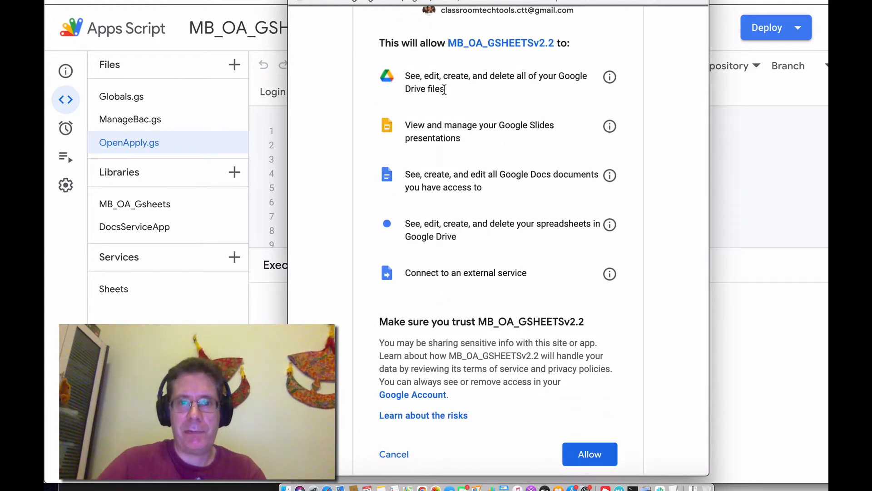
scroll(588, 363, "down", 1)
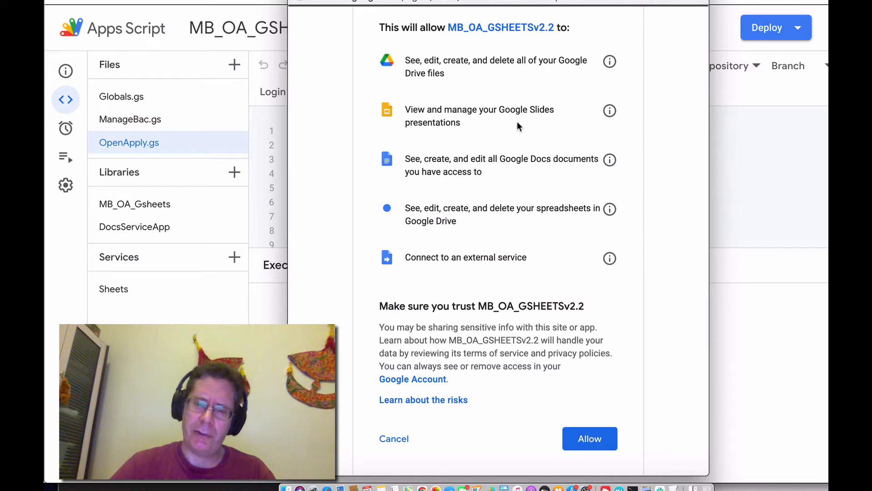
left_click(593, 440)
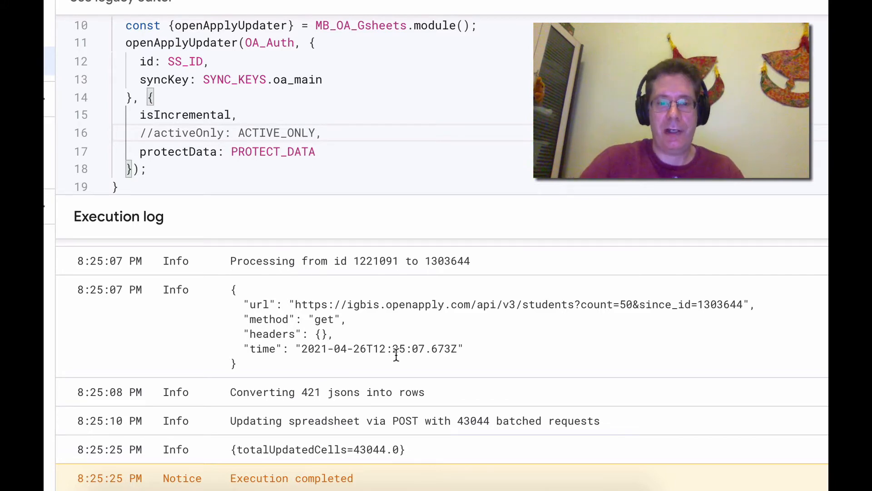
Switch back to the spreadsheet, keeping the script editor open, and open the oa_main sheet
key("ctrl+shift+Tab")
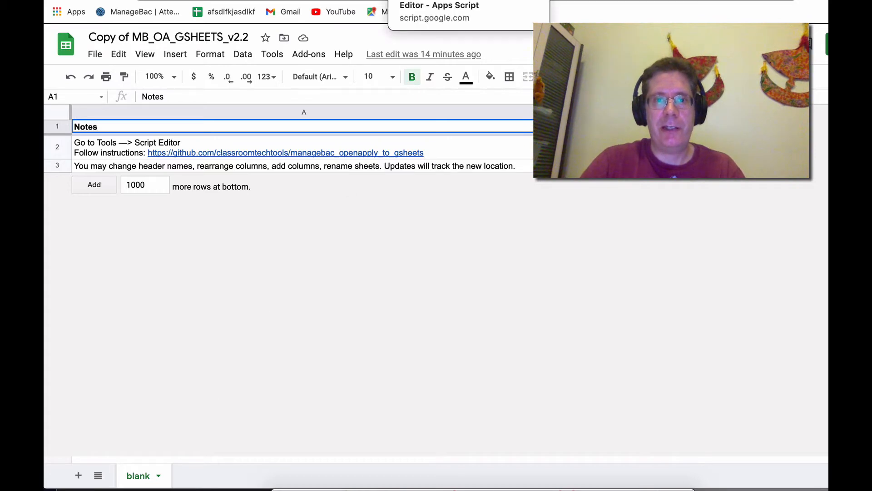
left_click(445, 0)
left_click(325, 0)
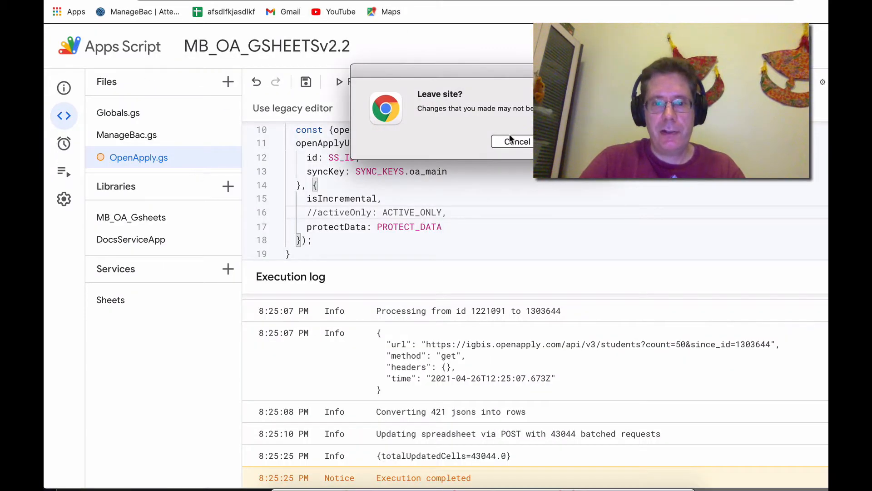
left_click(510, 140)
left_click(355, 1)
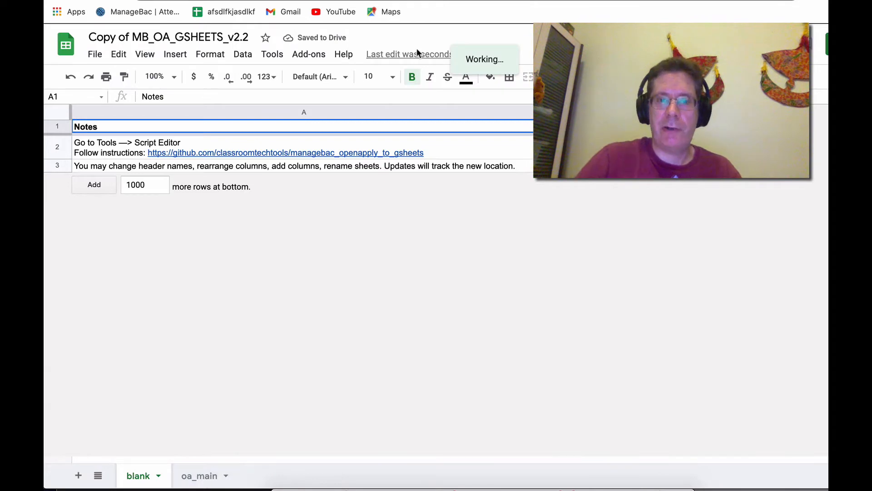
left_click(203, 464)
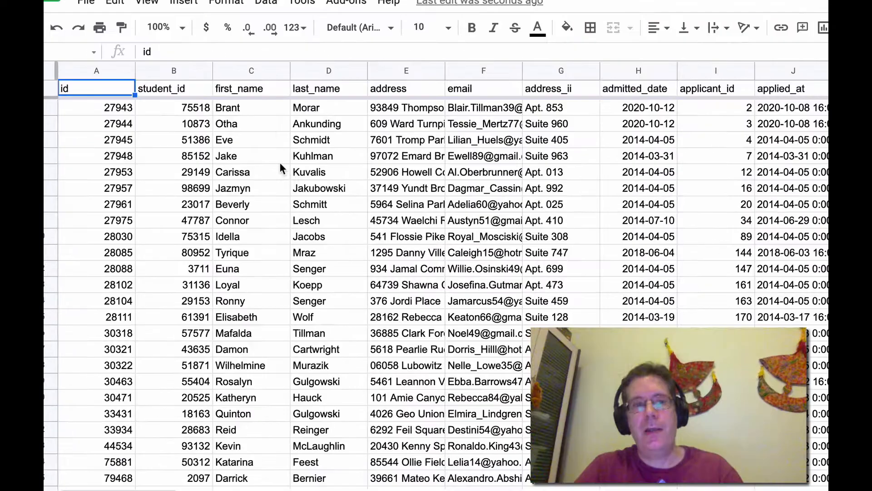
Examine the imported student records across the columns of the oa_main sheet
left_click(249, 107)
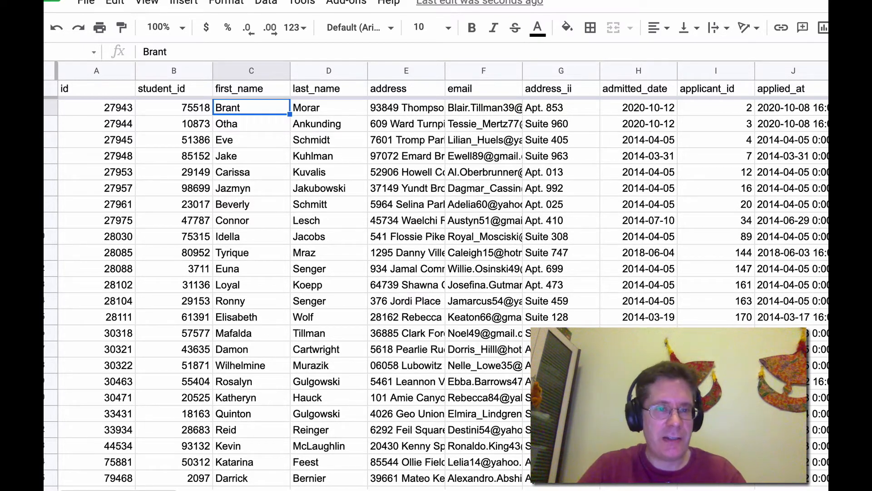
left_click(112, 109)
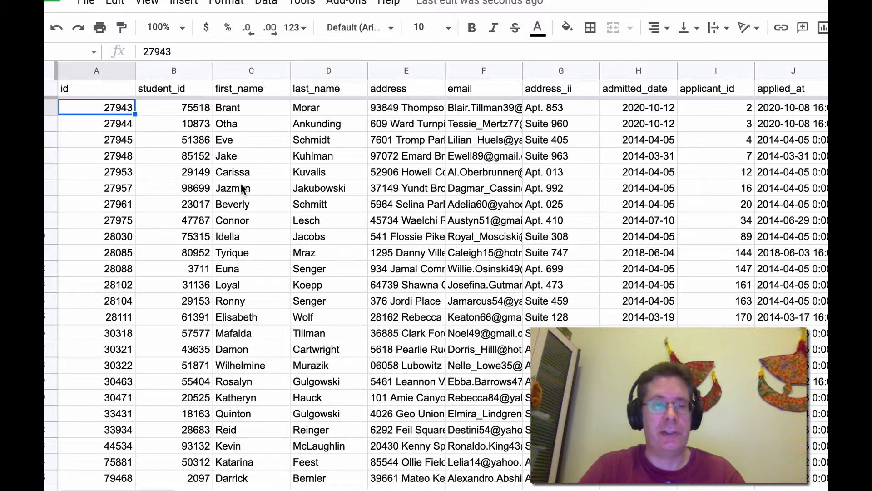
scroll(241, 188, "right", 5)
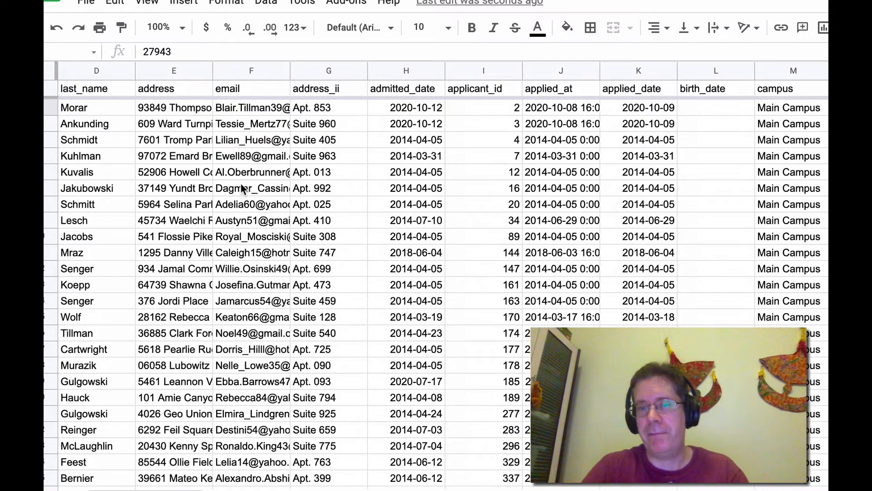
scroll(413, 205, "right", 3)
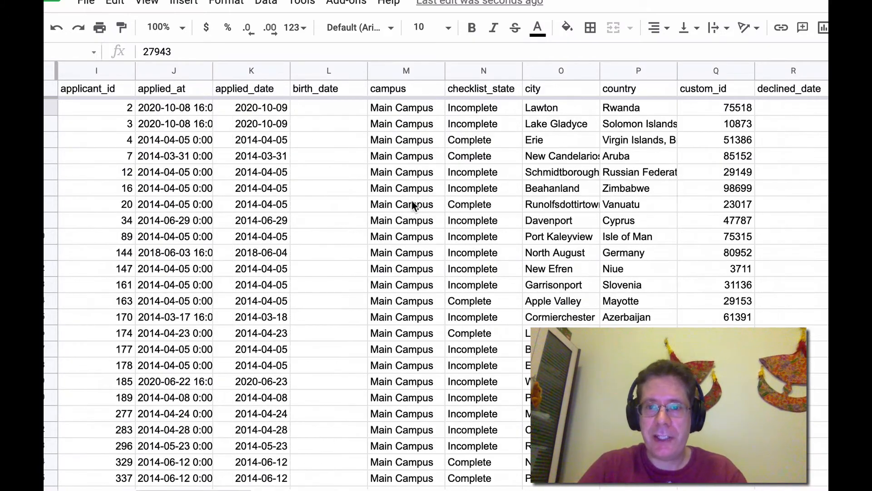
scroll(696, 193, "right", 12)
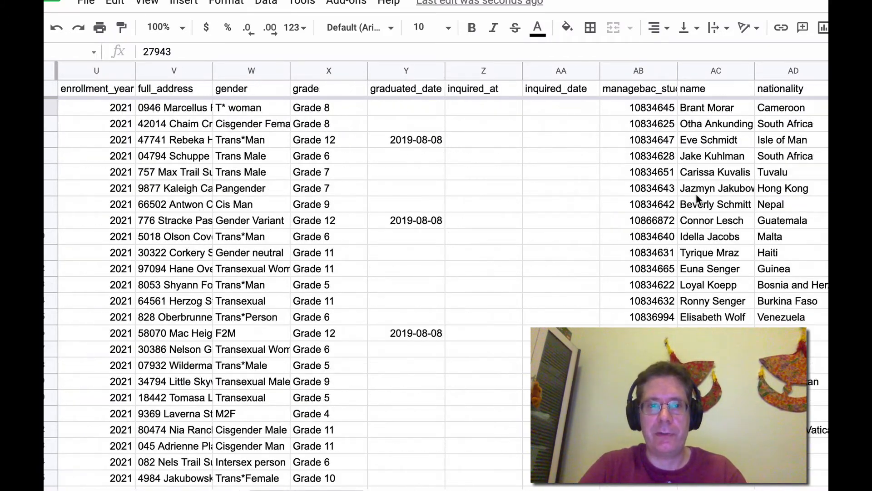
scroll(696, 194, "left", 20)
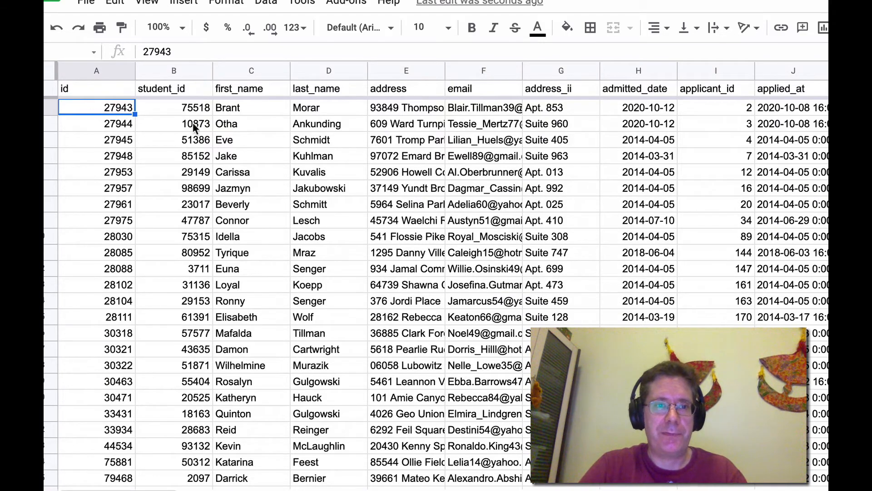
scroll(324, 206, "right", 20)
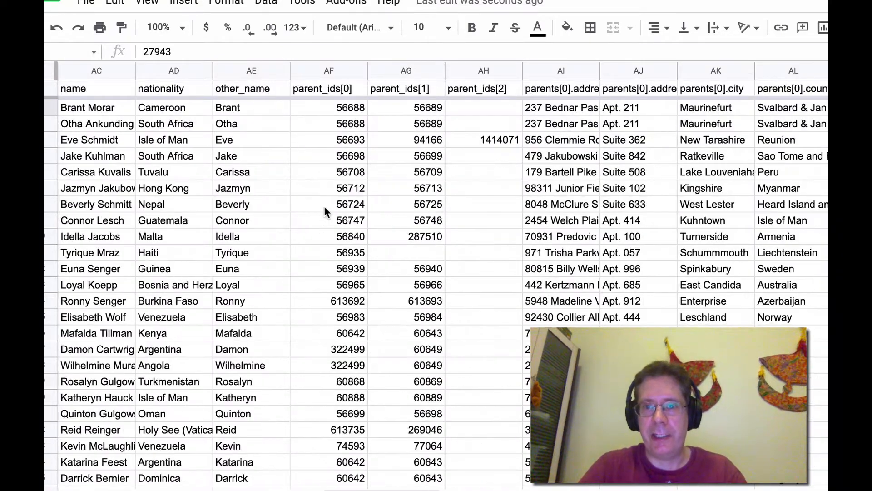
scroll(540, 127, "left", 20)
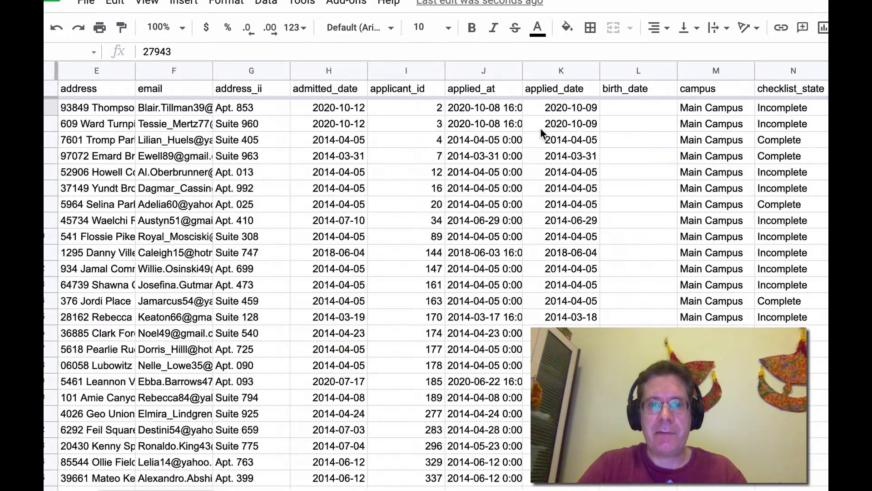
scroll(541, 127, "right", 9)
scroll(541, 132, "right", 20)
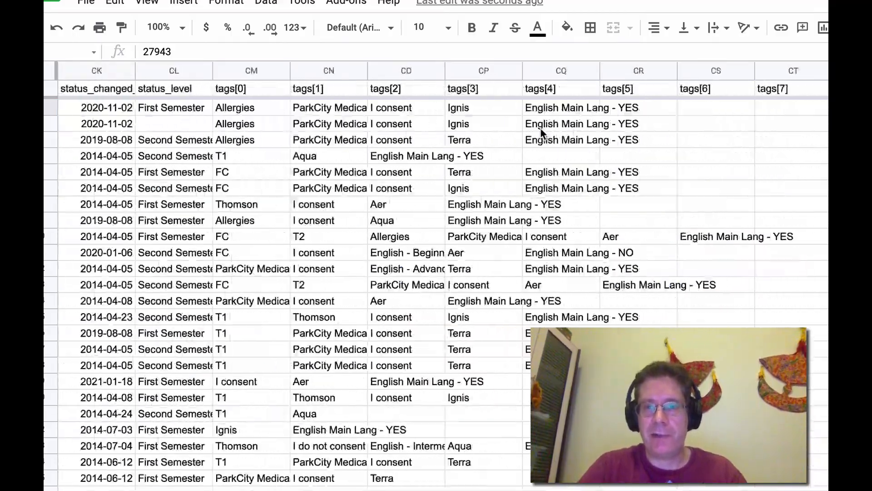
scroll(541, 132, "left", 20)
scroll(542, 133, "left", 10)
scroll(541, 133, "right", 20)
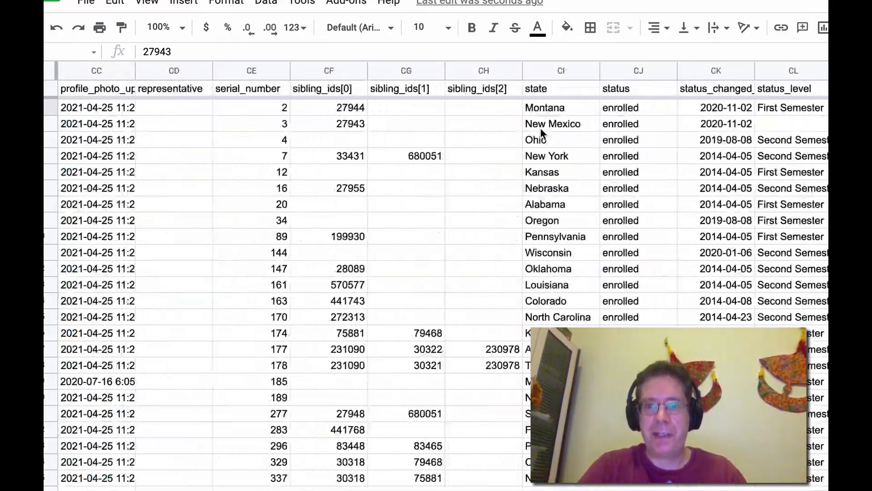
scroll(541, 134, "left", 20)
scroll(542, 133, "right", 10)
scroll(541, 132, "right", 15)
scroll(540, 132, "left", 20)
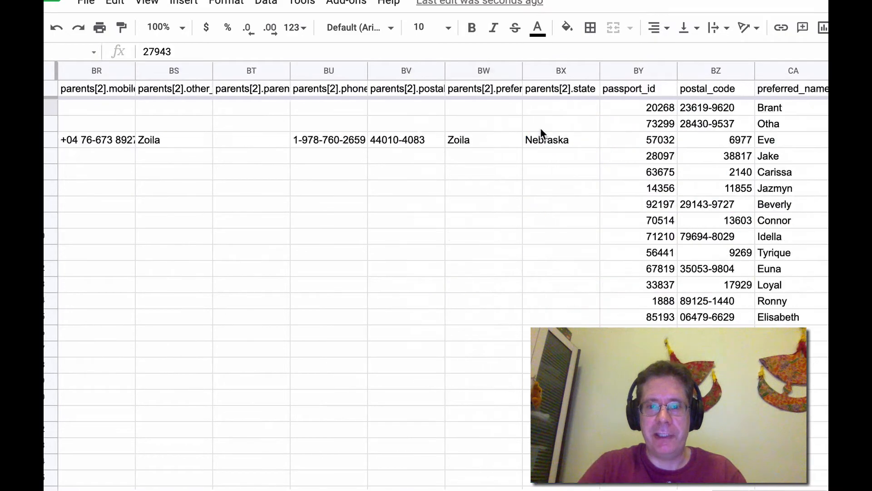
scroll(609, 160, "left", 20)
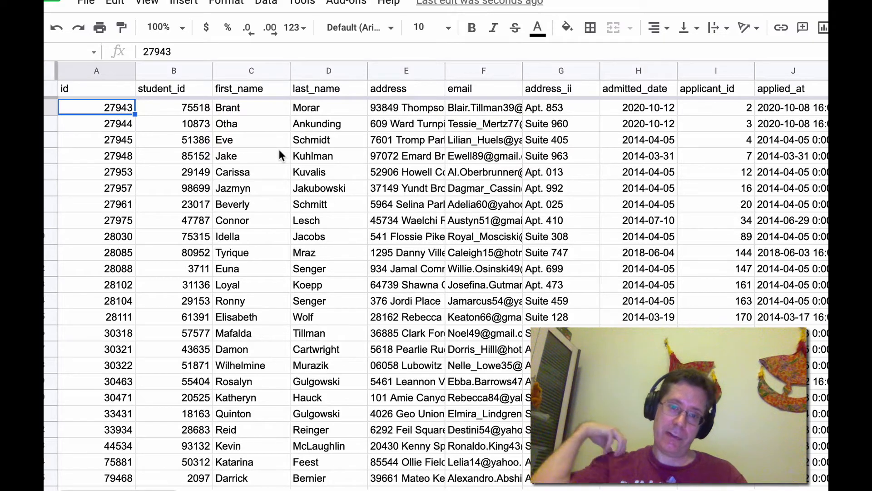
scroll(613, 188, "right", 20)
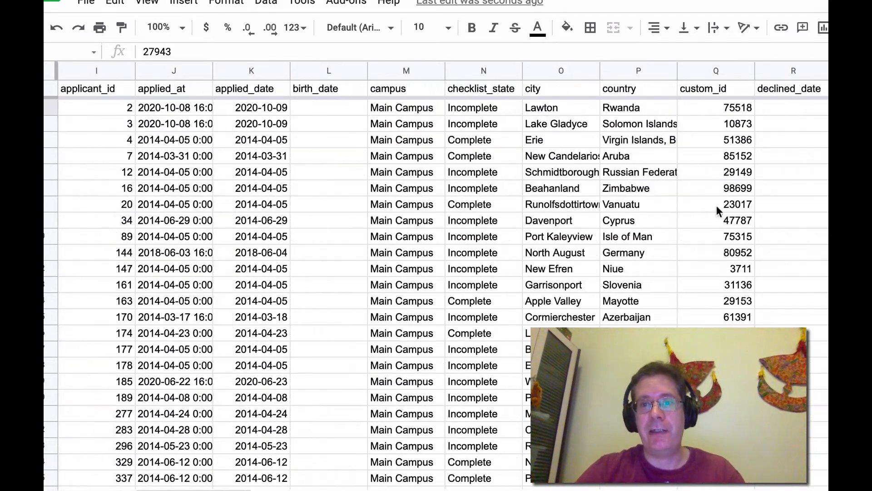
Browse the parent_ids and parents[0], parents[1] and parents[2] columns of the oa_main sheet
scroll(719, 206, "right", 12)
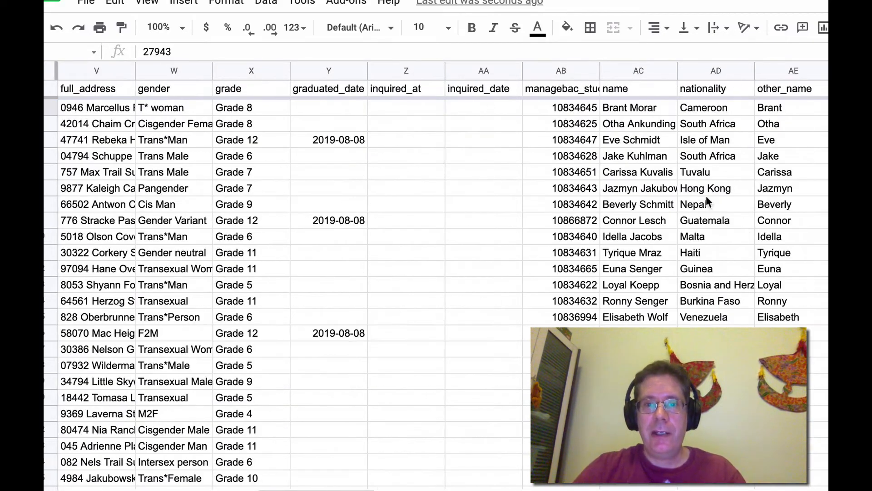
scroll(727, 152, "right", 7)
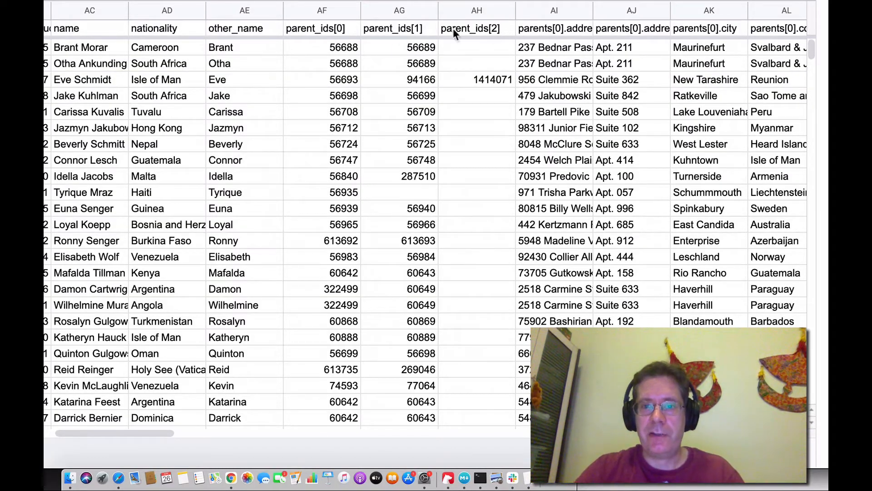
left_click(555, 31)
key("Left")
key("Right")
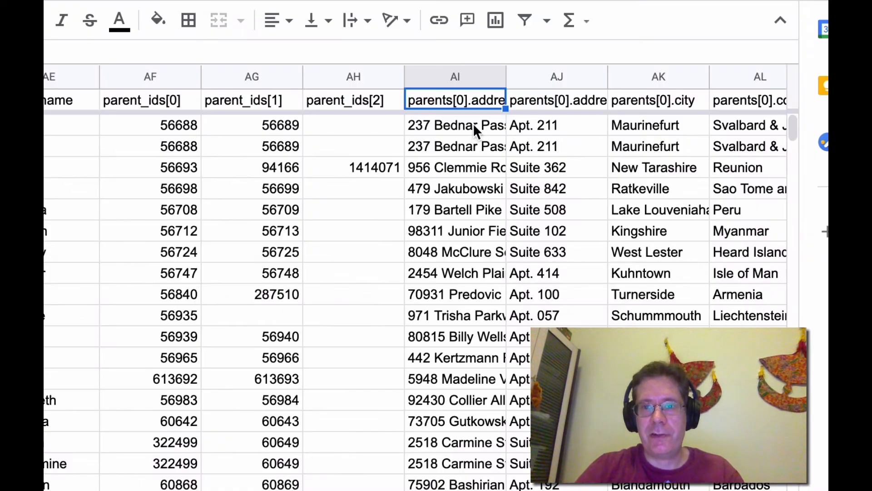
left_click(473, 123)
key("Up")
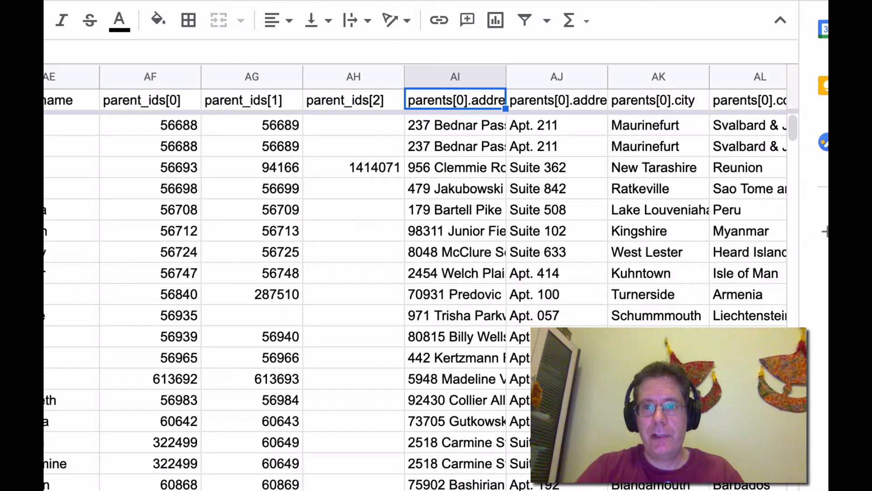
left_click(552, 96)
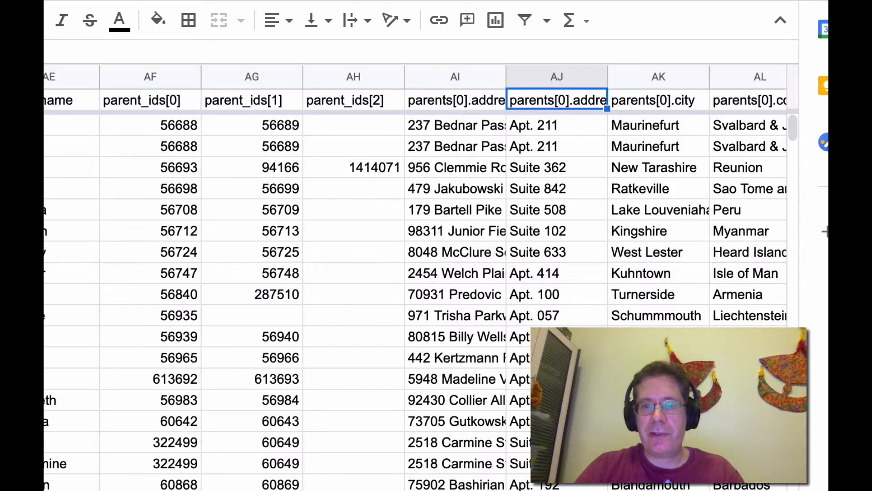
scroll(429, 224, "right", 4)
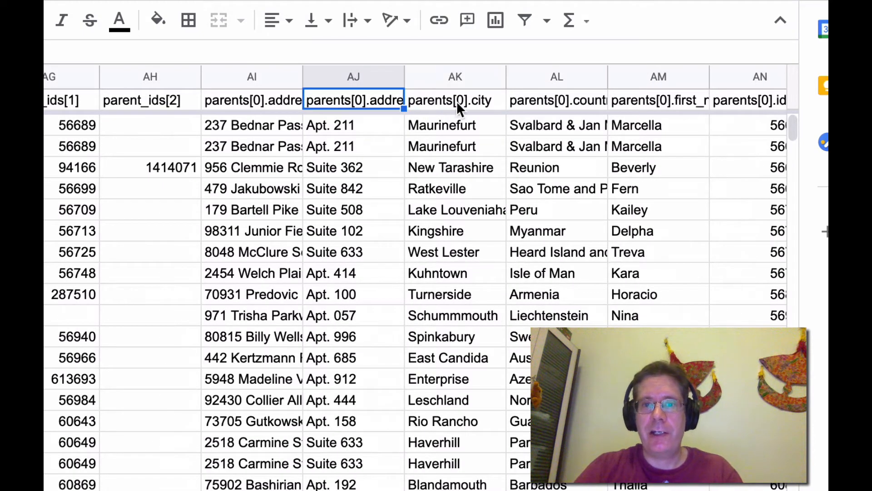
left_click(458, 100)
key("Right")
key("Right")
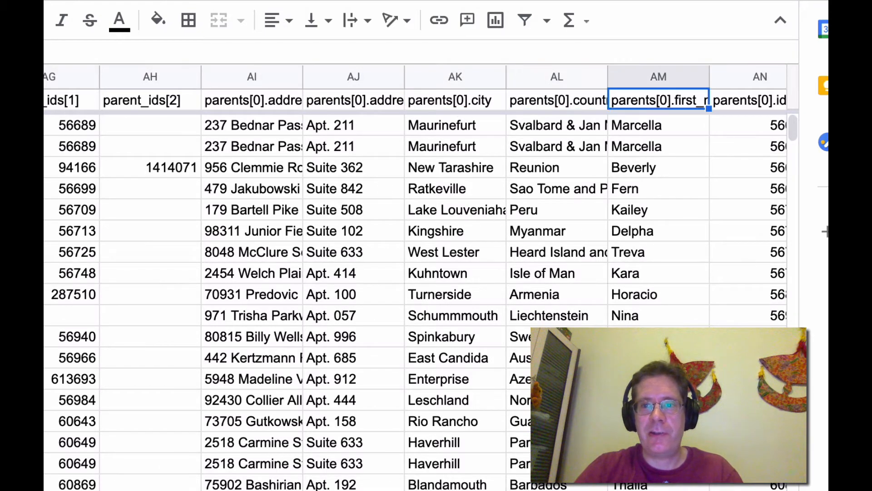
key("Right")
key("Right")
key("Right")
key("Right")
key("Right")
key("Right")
key("Right")
key("Right")
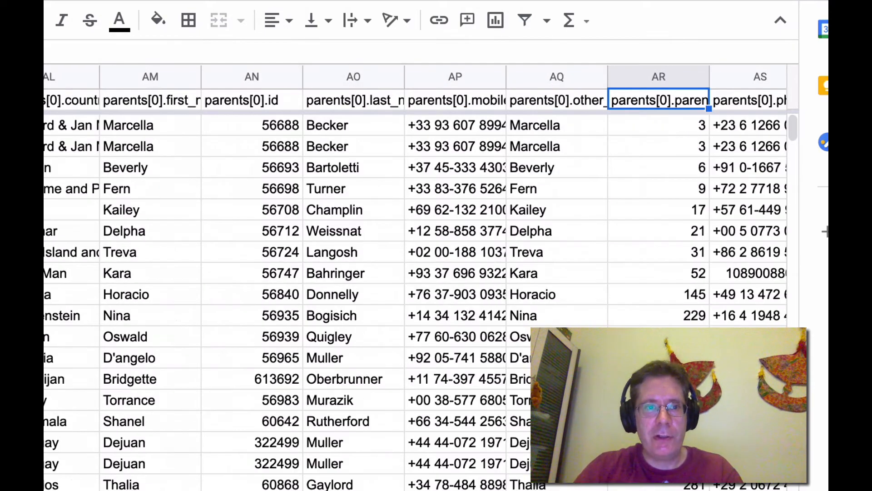
key("Right")
key("Right")
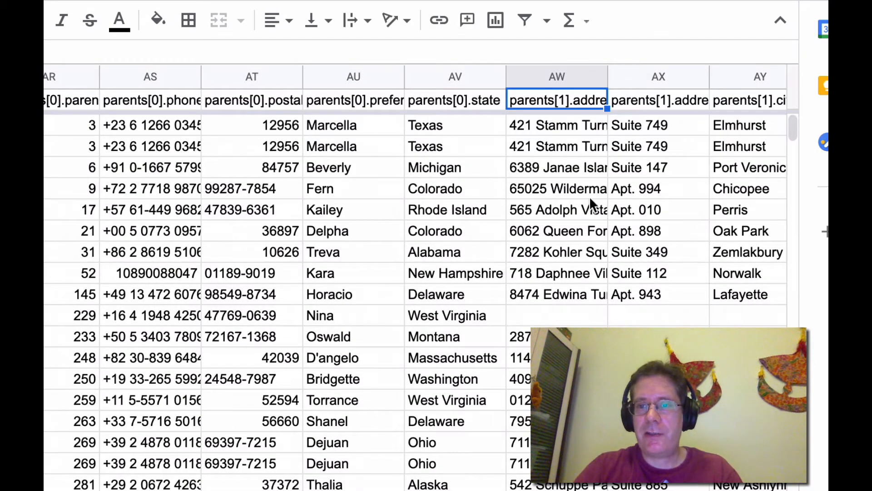
key("Right")
key("Right")
key("Right")
key("Right")
key("Right")
key("Right")
key("Right")
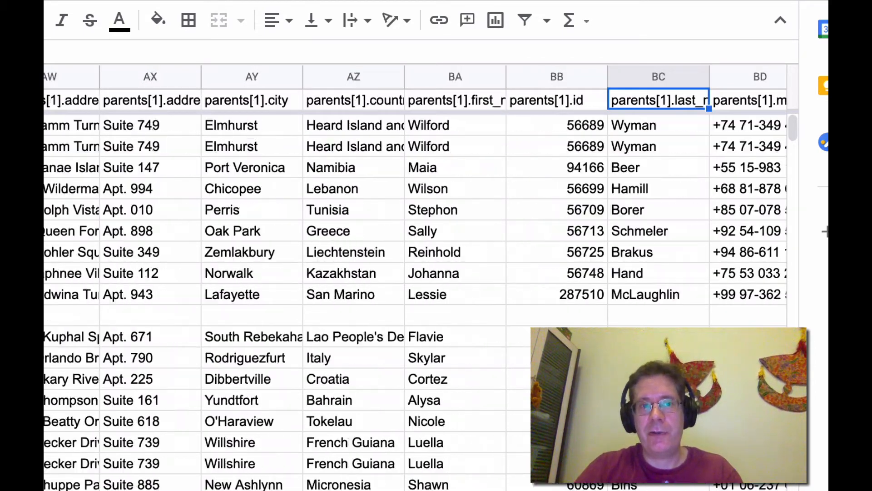
scroll(525, 228, "right", 15)
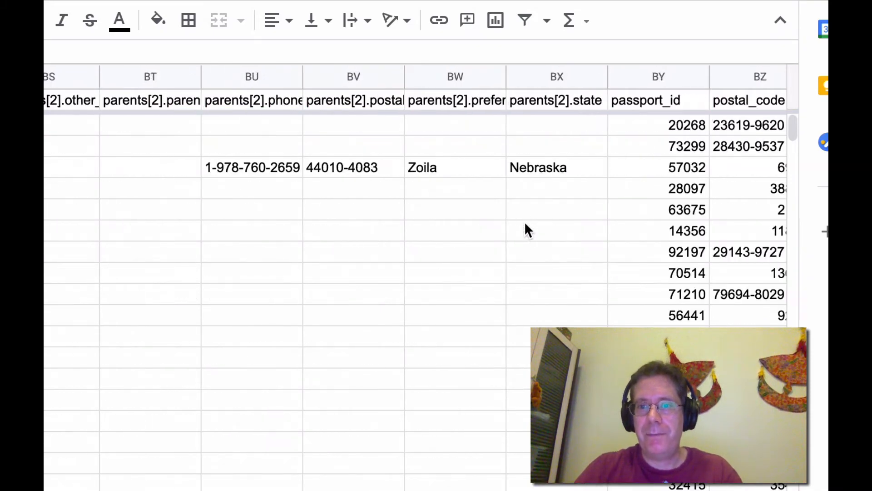
scroll(378, 124, "left", 3)
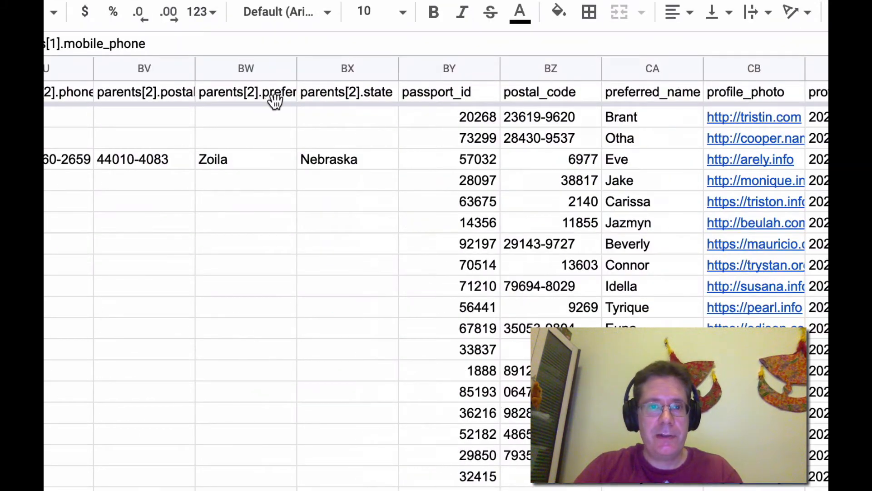
left_click(341, 91)
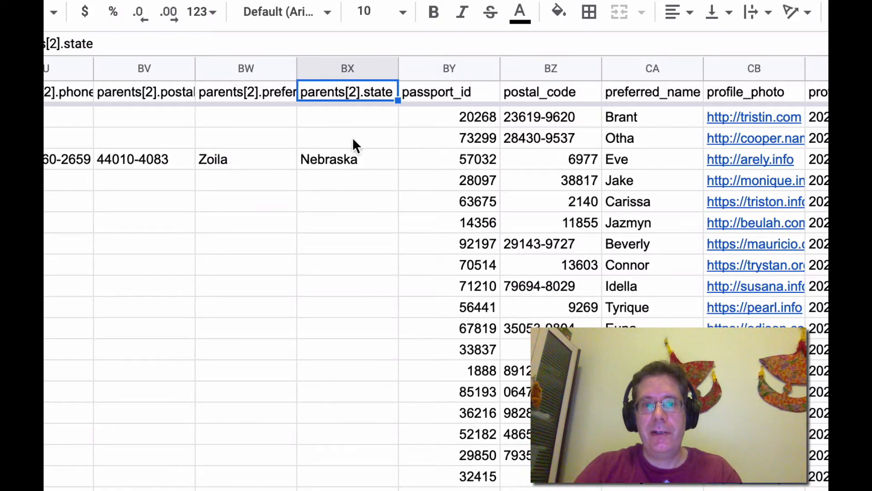
scroll(354, 205, "left", 20)
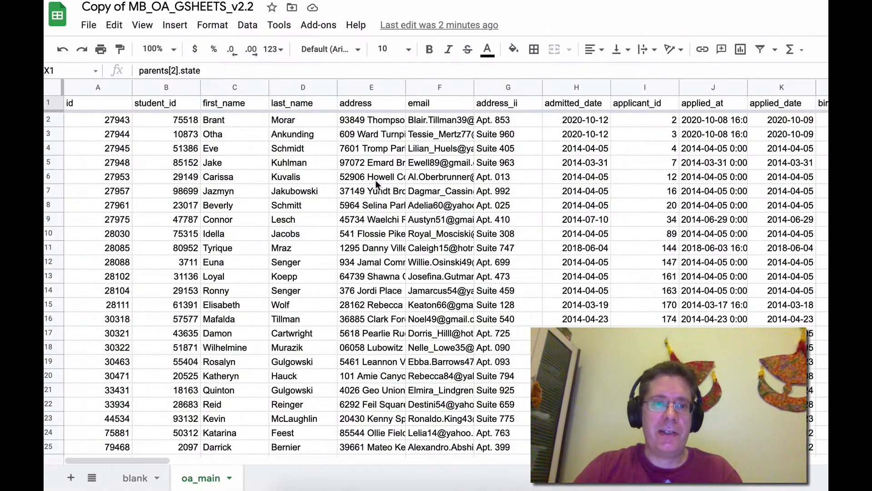
Move the address column so it sits directly after first_name, before last_name
left_click(374, 90)
left_click_drag(374, 89, 296, 90)
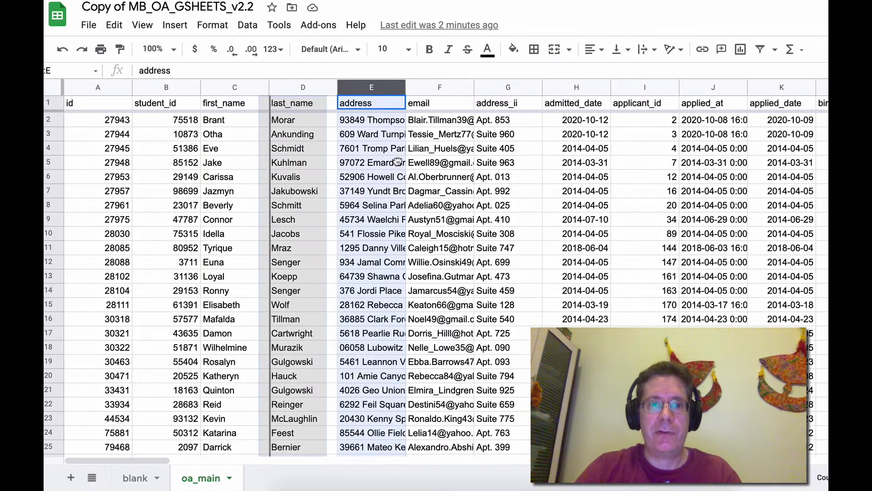
left_click_drag(398, 162, 398, 163)
Hide the address_ii column
left_click(492, 88)
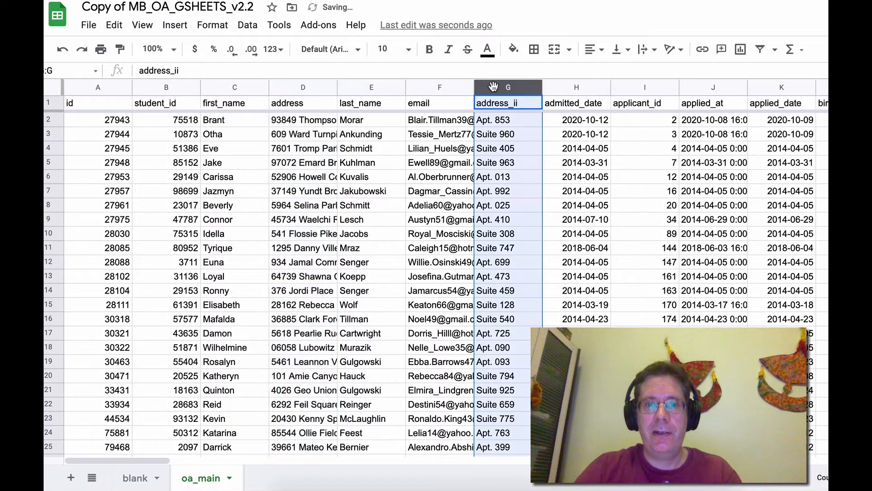
right_click(494, 89)
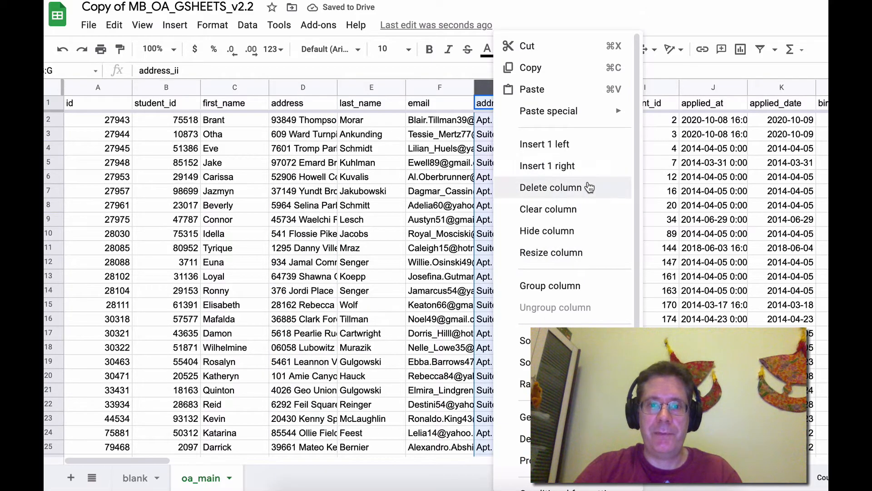
left_click(577, 231)
Insert an empty column to the left of the graduated_date column
scroll(603, 207, "right", 20)
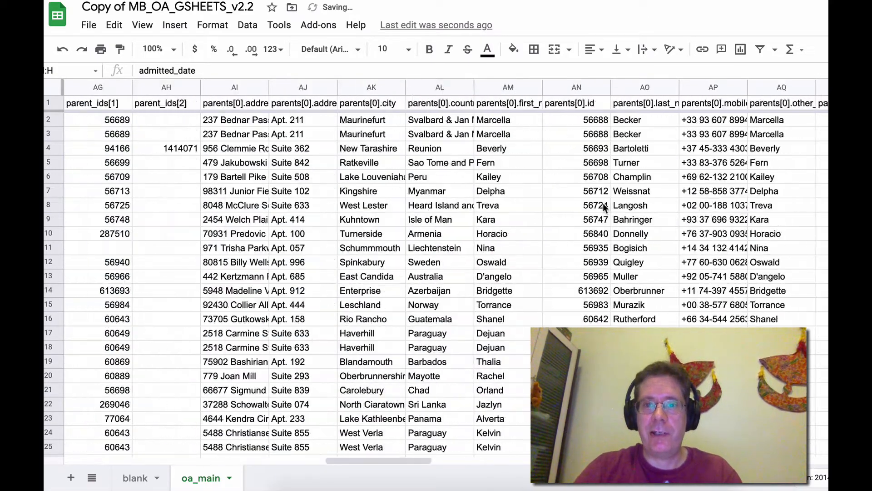
scroll(603, 206, "left", 20)
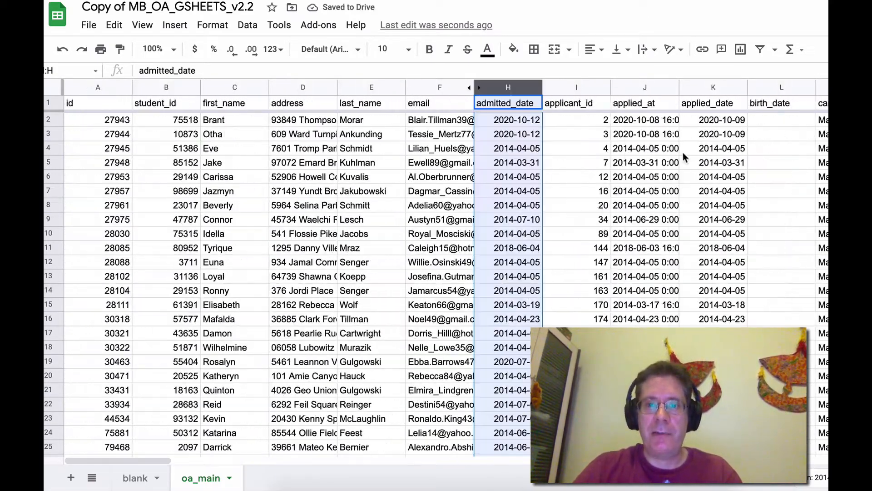
scroll(683, 152, "right", 20)
scroll(683, 152, "left", 8)
left_click(375, 88)
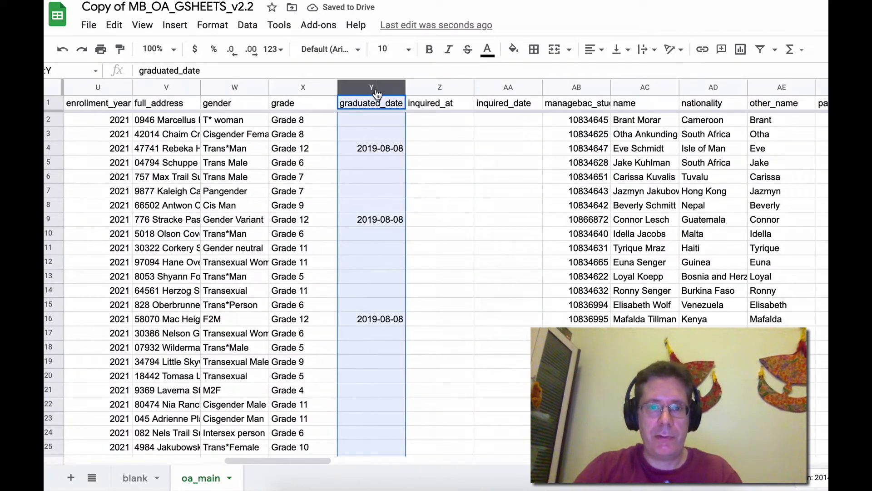
right_click(375, 89)
left_click(438, 145)
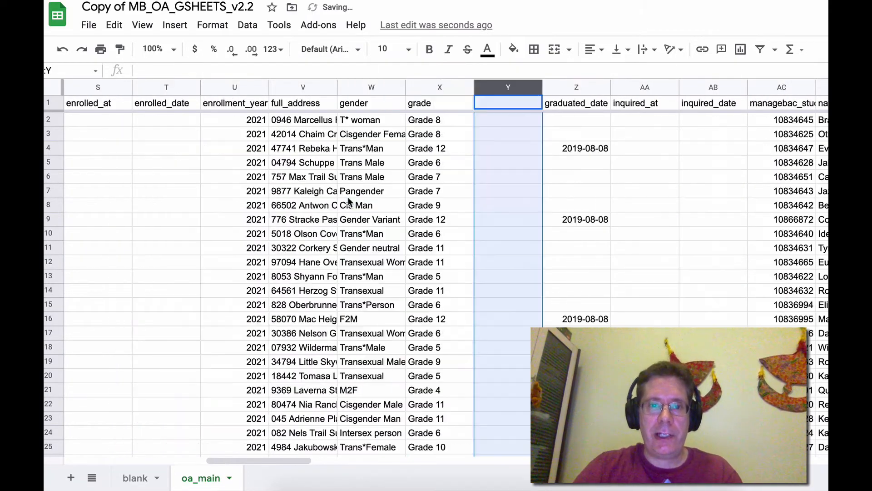
Insert a new column before student_id and title it Comment
scroll(386, 132, "left", 20)
right_click(169, 90)
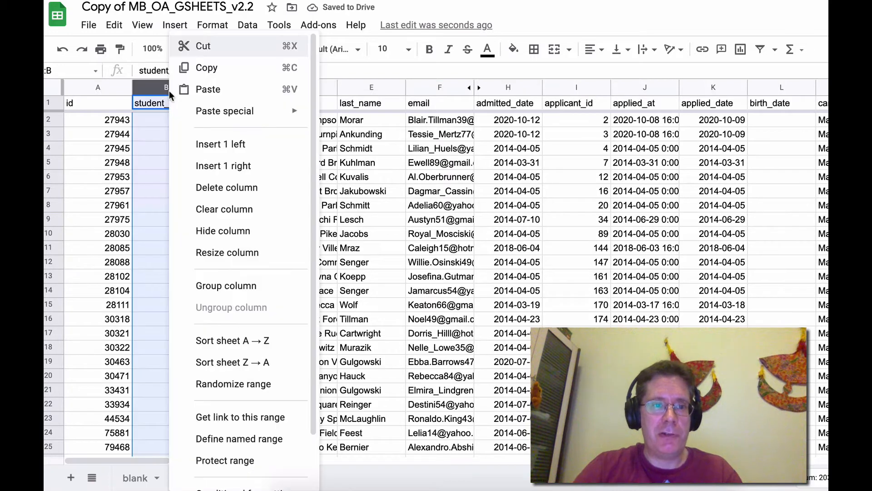
left_click(237, 149)
left_click(169, 107)
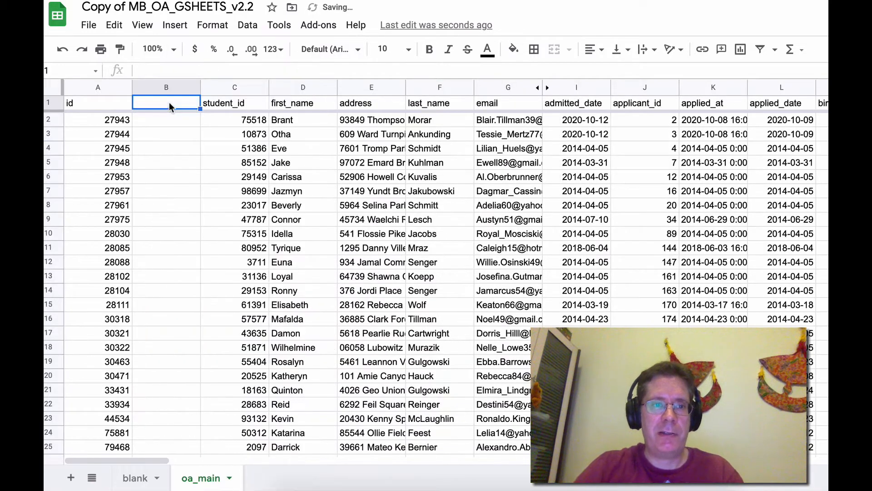
type("Comment")
key("Return")
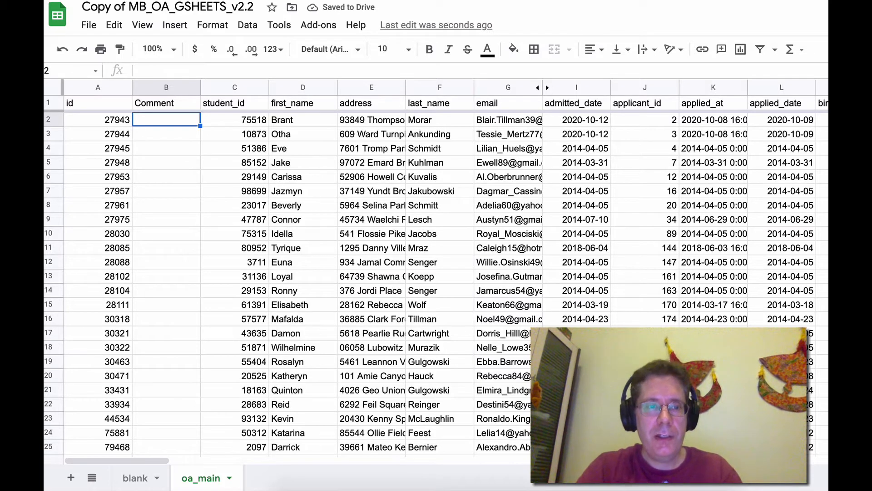
Enter the comment Still deciding for the first student in the Comment column
type("Still deciding")
key("Return")
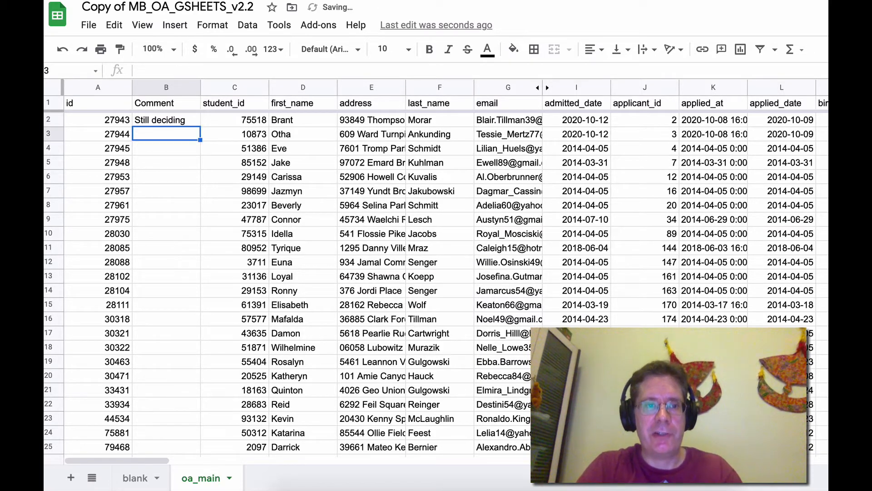
key("Up")
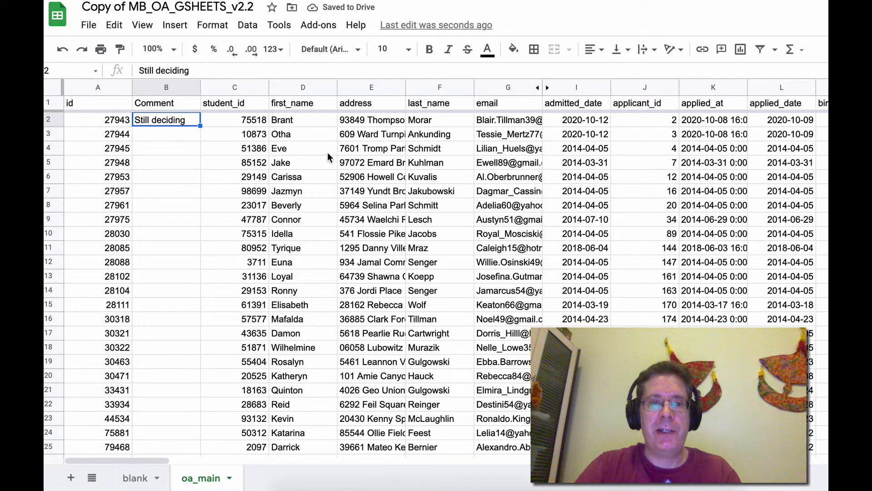
Switch to the script editor and select run_Incremental_Main_OA as the function to run
left_click(420, 1)
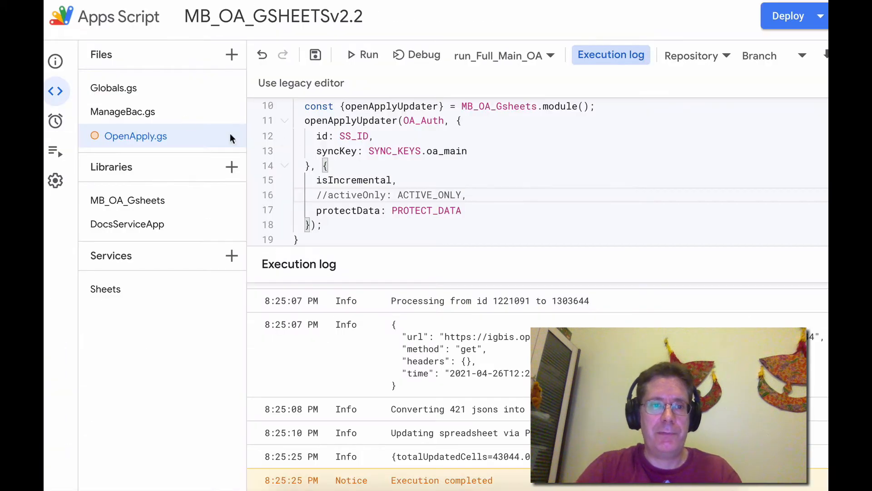
scroll(501, 155, "up", 2)
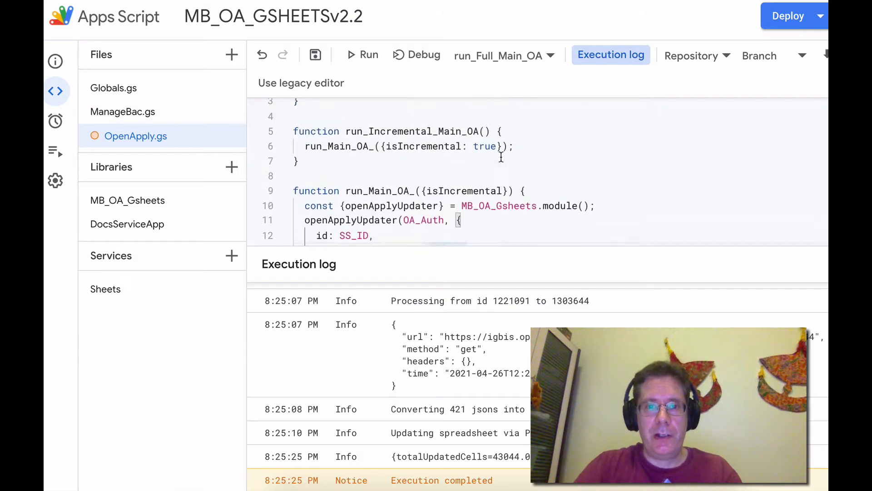
left_click(522, 55)
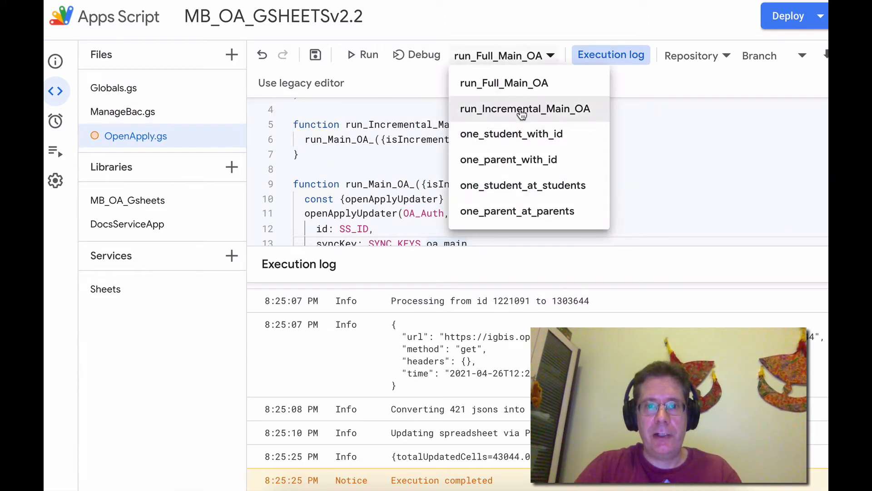
left_click(522, 114)
left_click(522, 113)
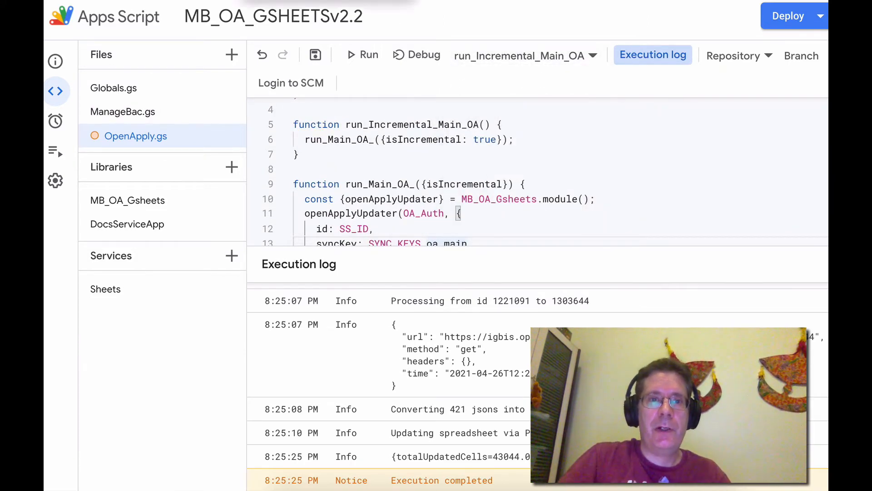
Switch back to the spreadsheet and inspect the rearranged columns of the oa_main sheet
left_click(291, 1)
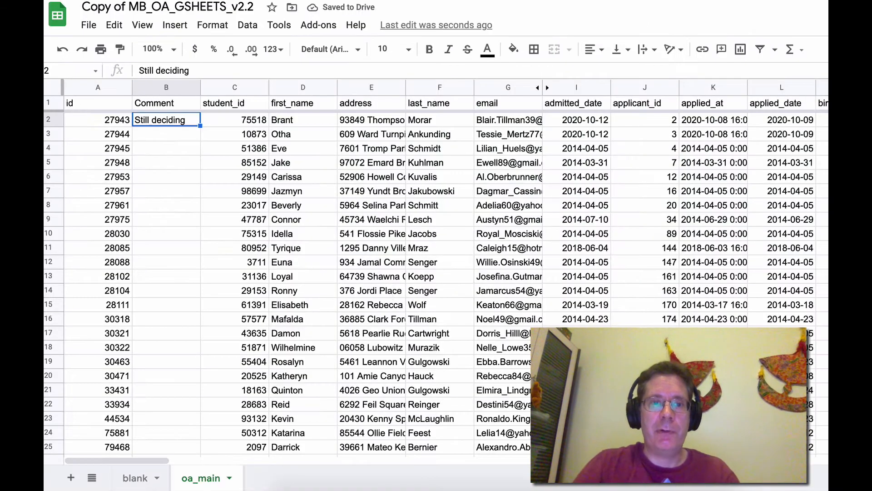
left_click(362, 199)
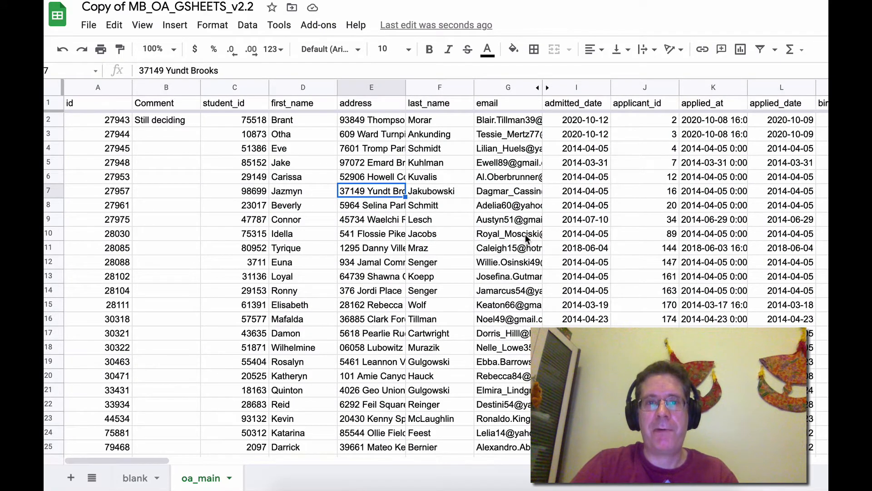
left_click(172, 137)
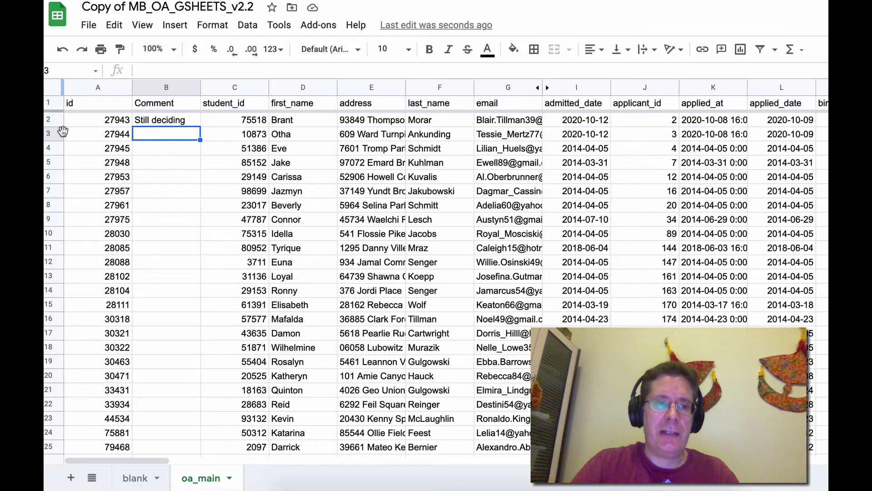
left_click(238, 88)
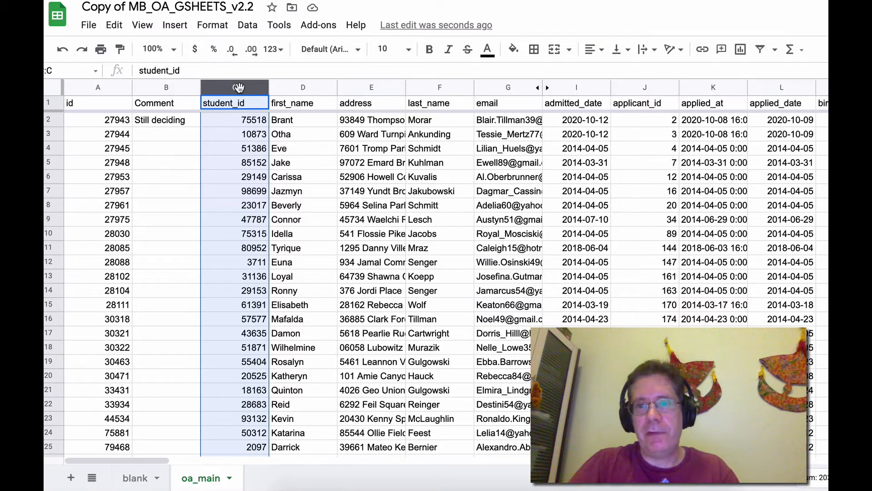
left_click(443, 89)
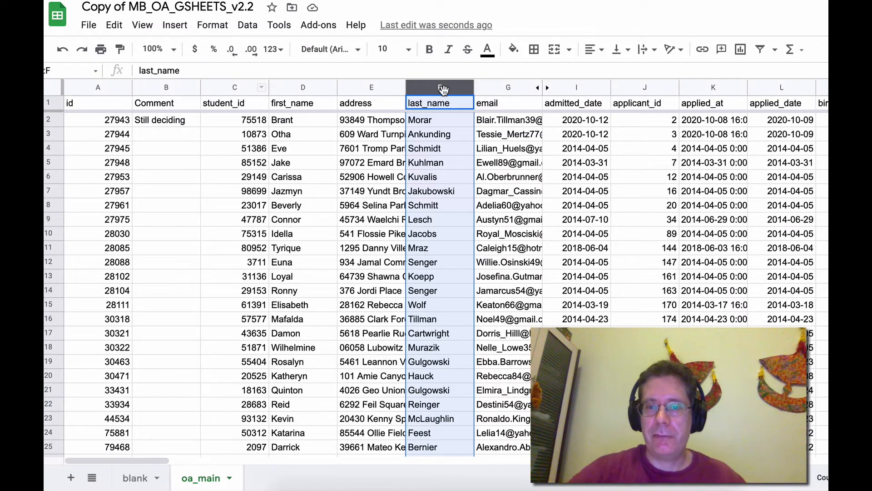
Browse across the oa_main sheet's student columns, from last_name through the parent_ids fields
mouse_move(488, 145)
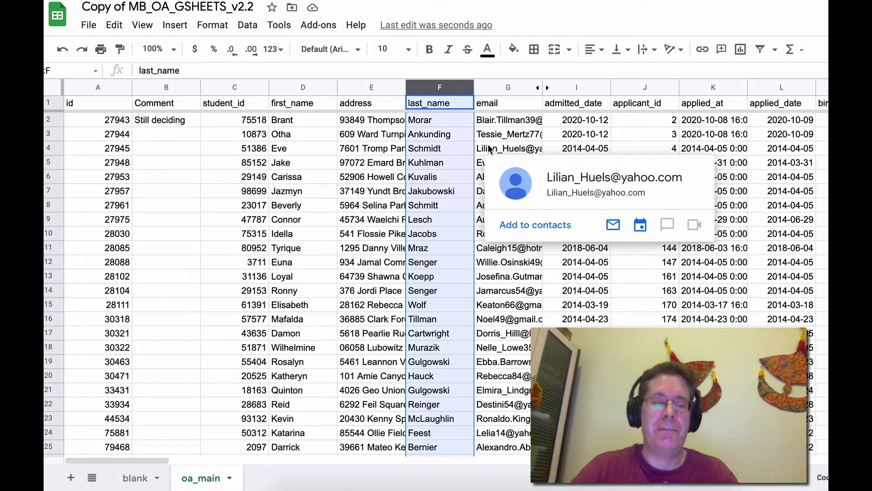
left_click(402, 161)
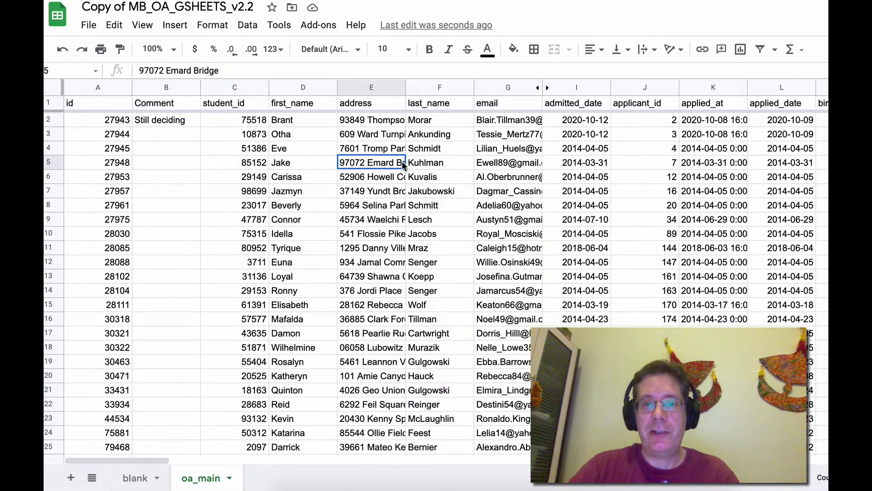
left_click(437, 88)
scroll(367, 212, "right", 10)
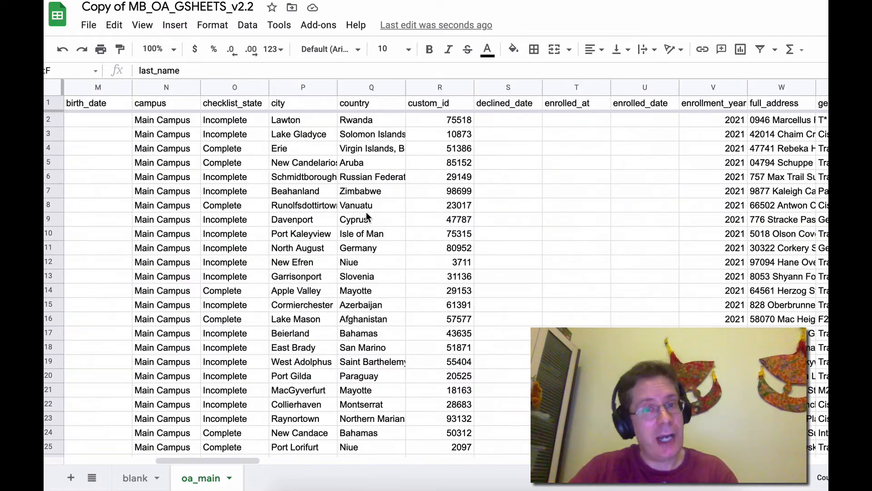
scroll(371, 207, "left", 10)
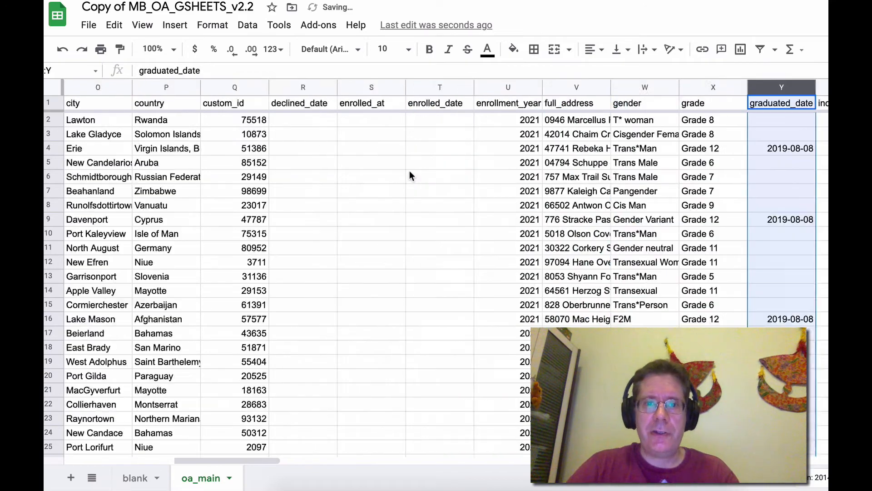
scroll(408, 175, "left", 10)
left_click(105, 105)
scroll(220, 150, "right", 15)
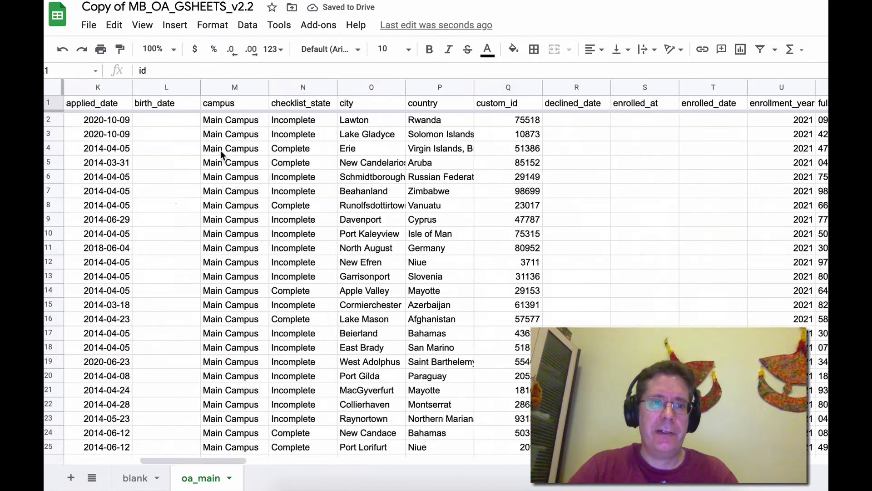
left_click(434, 106)
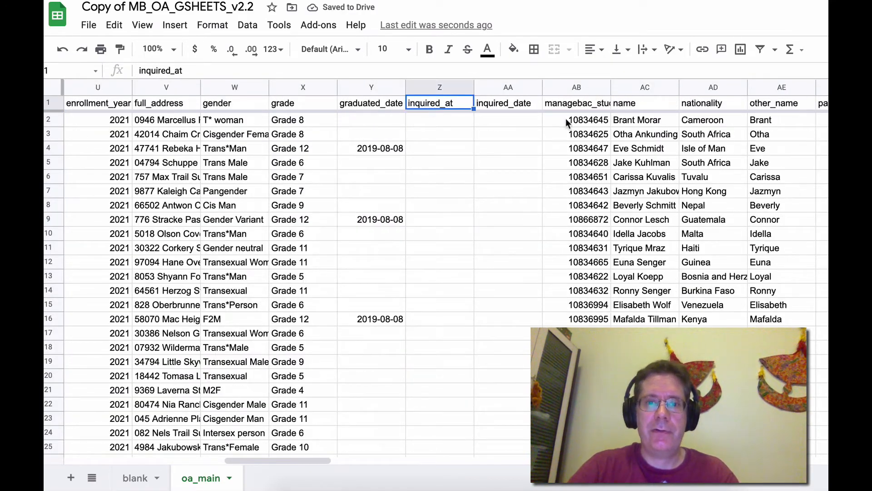
key("Right")
key("Right")
key("Right")
scroll(434, 106, "right", 3)
key("Right")
key("Right")
key("Right")
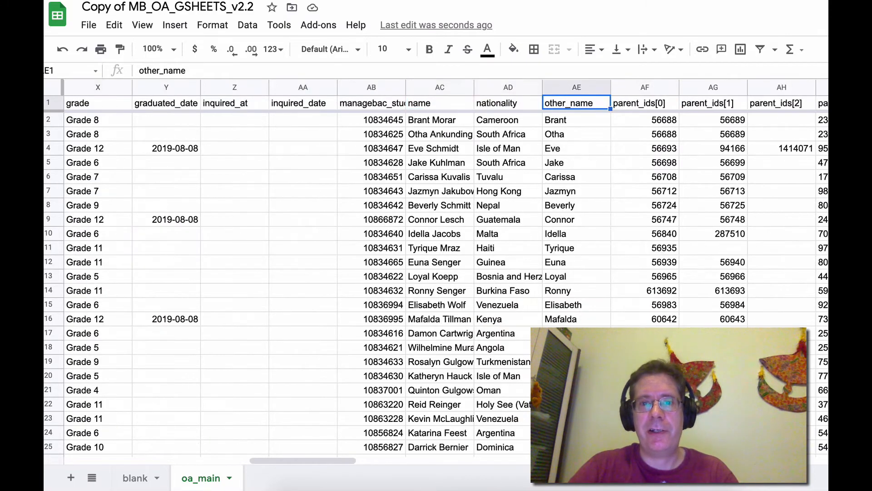
key("Right")
key("Right")
key("Right")
key("Right")
key("Right")
key("Right")
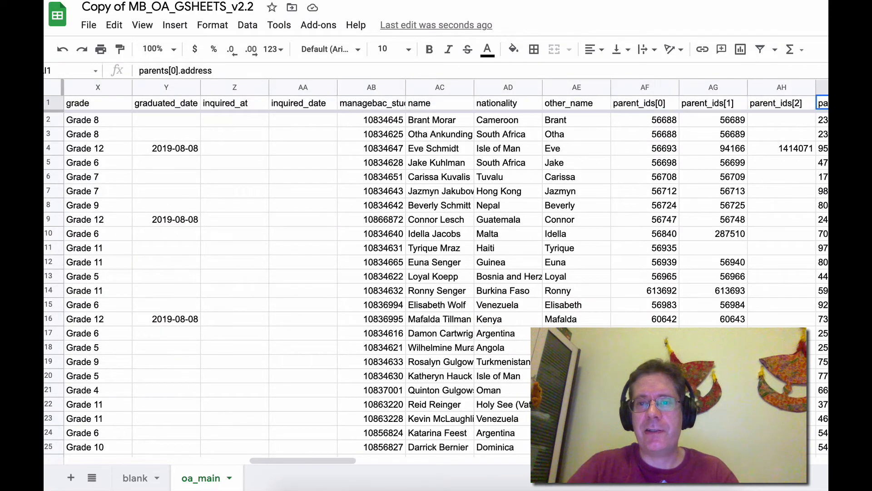
Examine the parents[0] header columns such as address, city and mobile_phone in the oa_main sheet
key("Left")
key("Left")
key("Left")
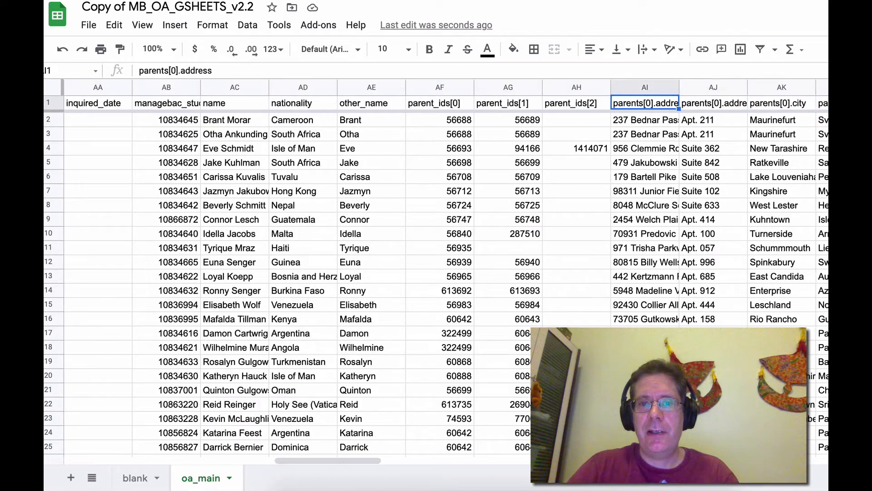
double_click(650, 105)
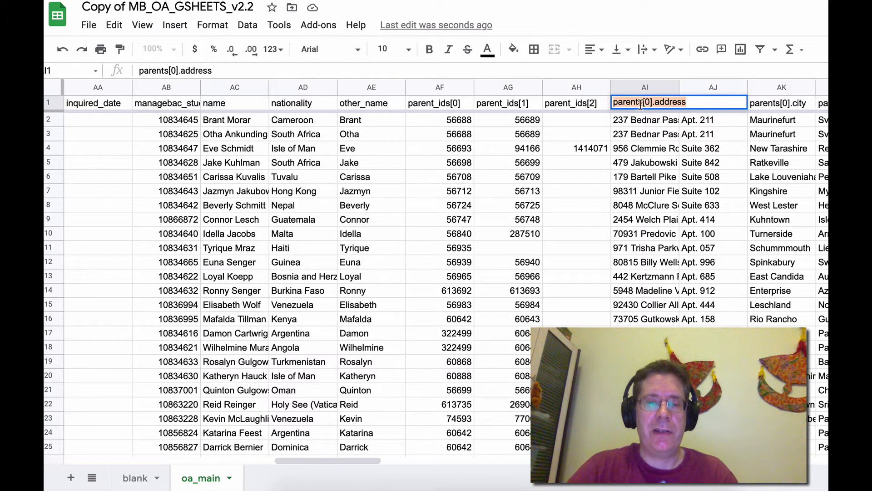
double_click(636, 105)
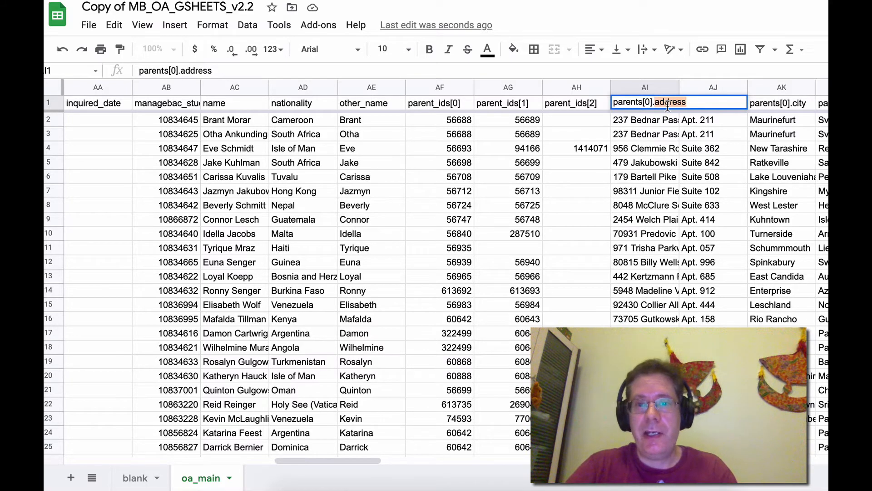
left_click(785, 106)
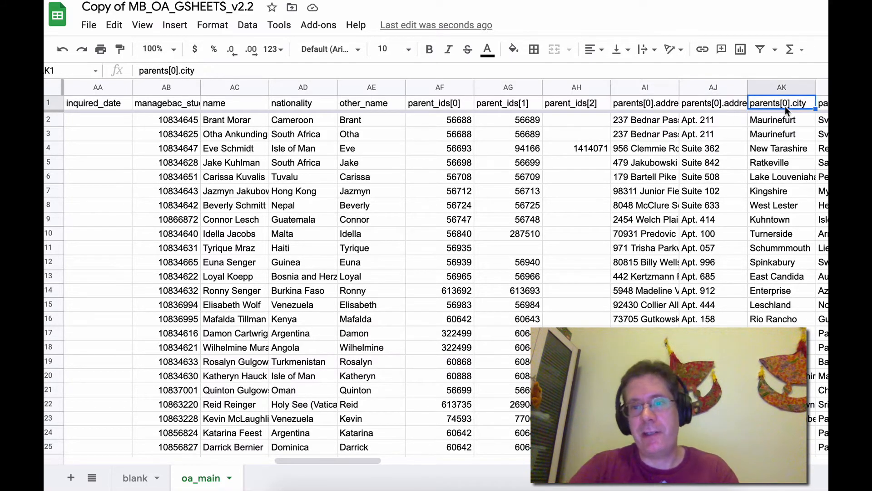
key("Right")
key("Right")
key("Right")
key("Right")
key("Right")
key("Right")
key("Right")
key("Right")
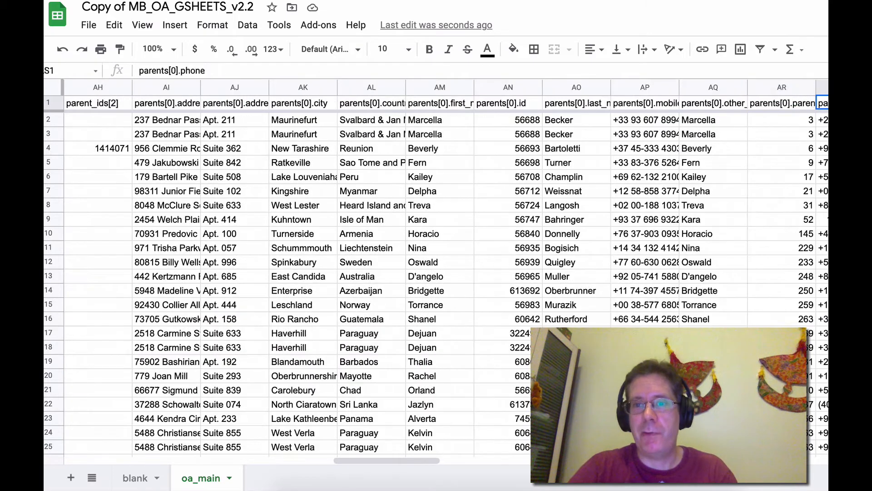
key("Left")
key("Left")
left_click(647, 121)
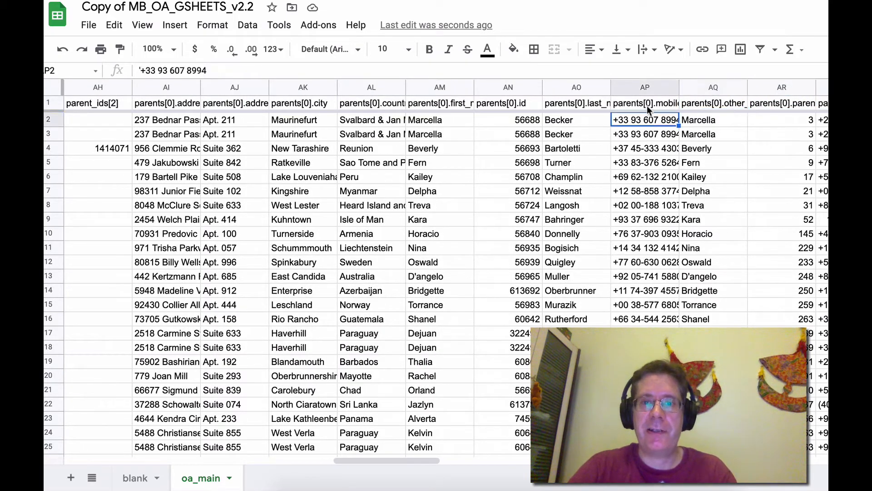
left_click(647, 106)
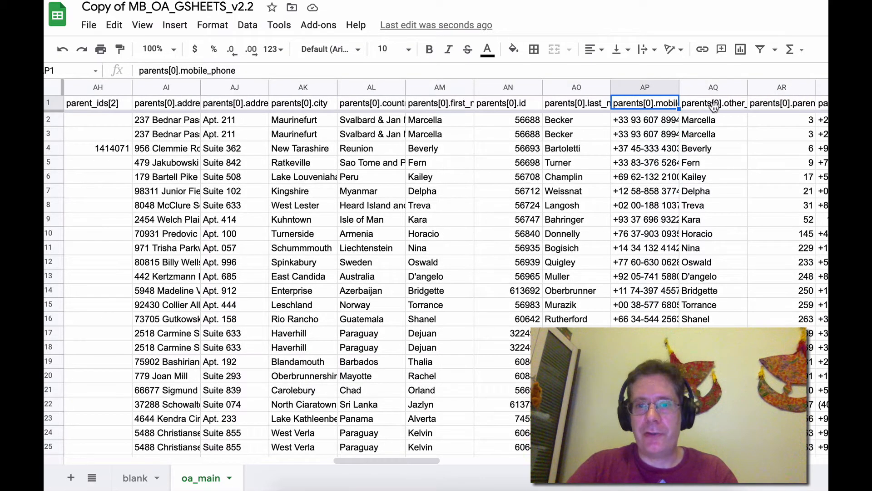
left_click(492, 105)
scroll(495, 112, "left", 10)
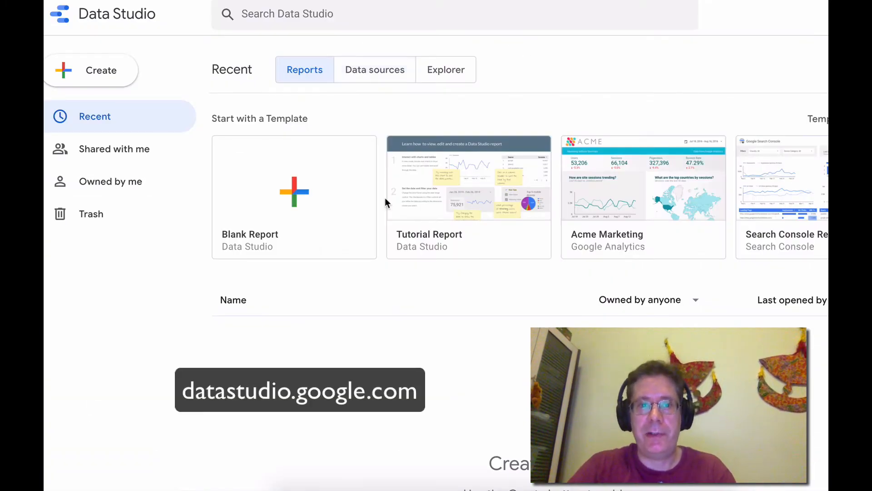
Start a blank Data Studio report and complete account setup with country Malaysia, company ctt, and accepted terms
left_click(303, 192)
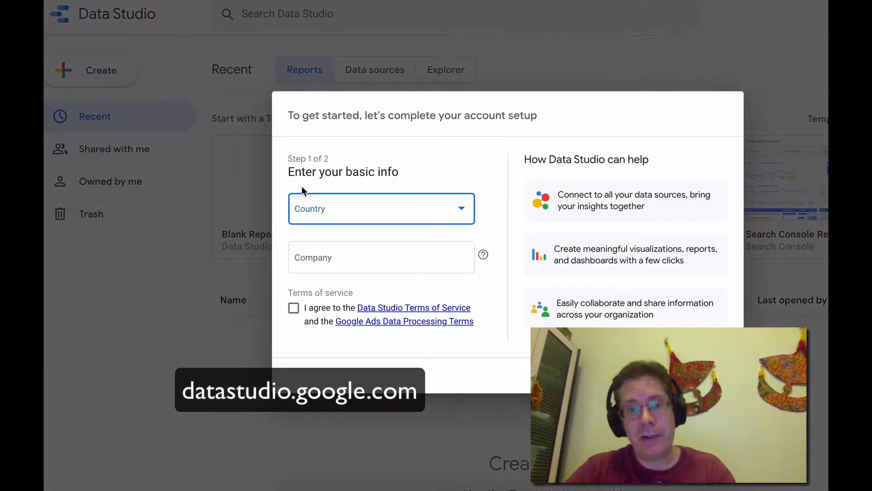
left_click(346, 213)
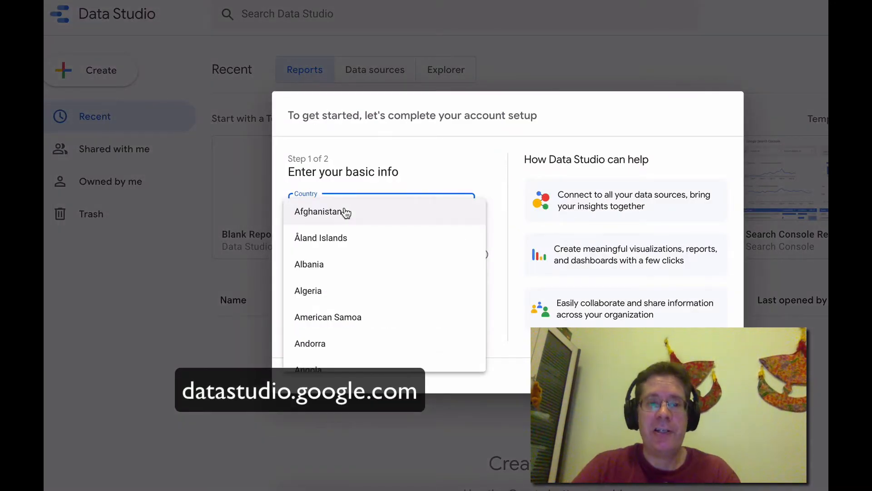
left_click(416, 147)
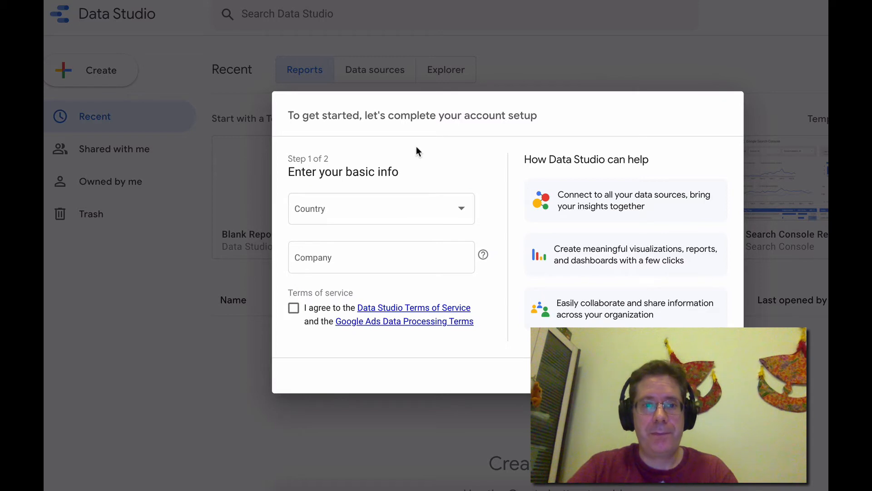
left_click(418, 210)
type("malaysia")
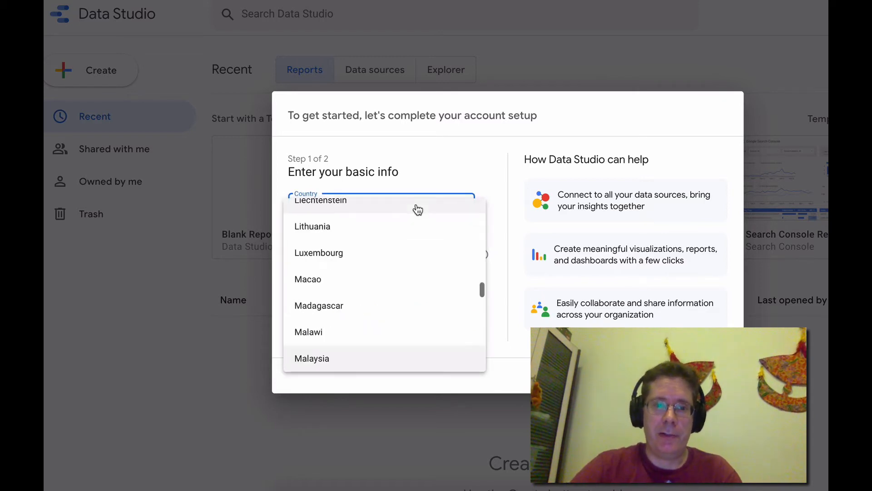
left_click(401, 357)
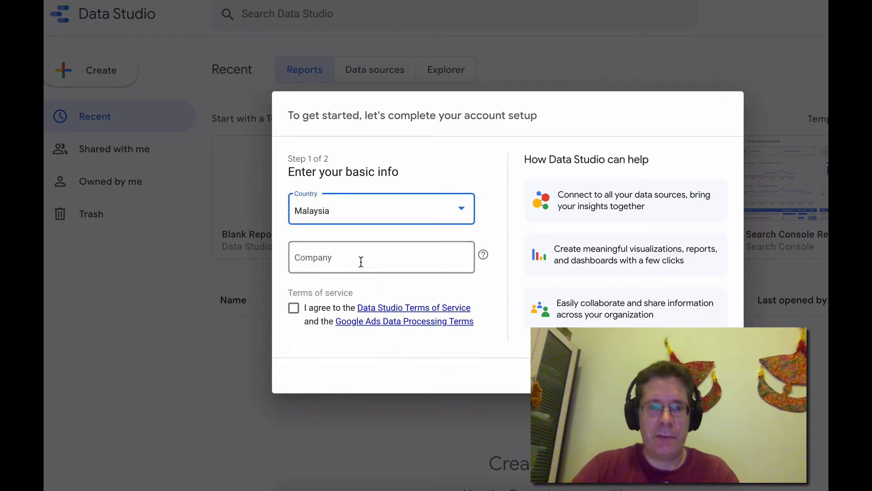
left_click(360, 259)
type("ctt")
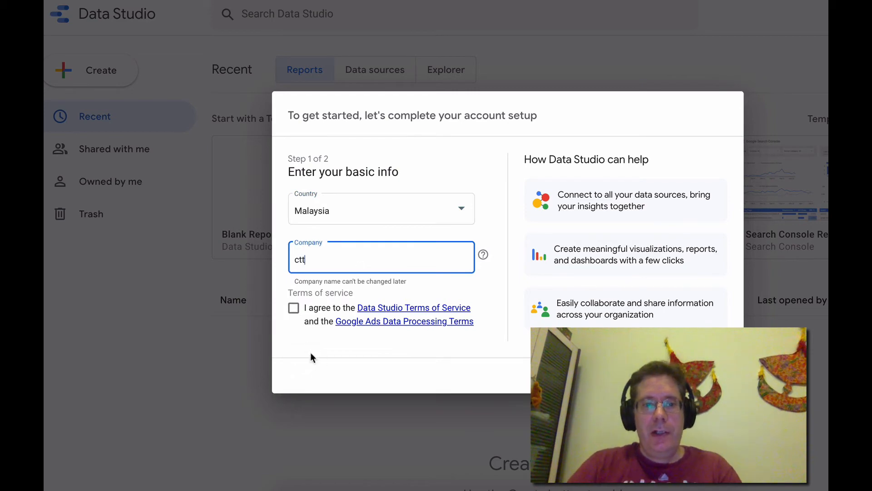
left_click(293, 308)
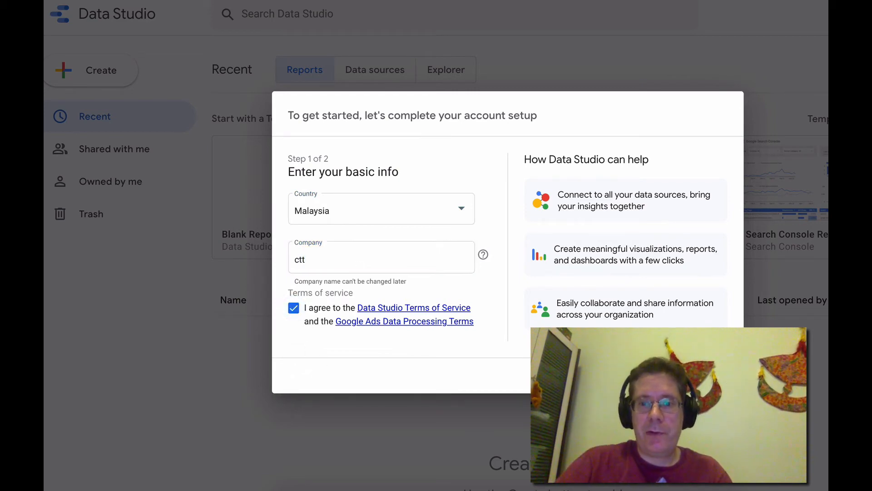
left_click(702, 375)
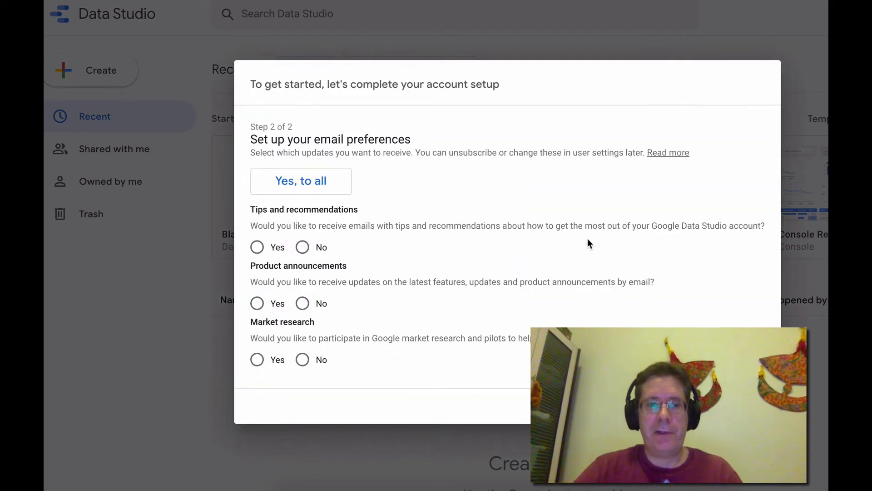
Opt in to all email preferences, continue, and open a blank report again
left_click(293, 181)
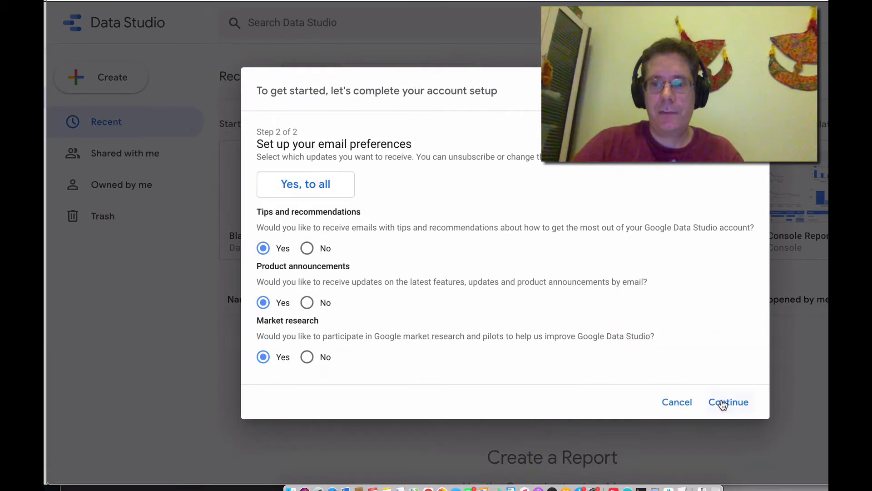
left_click(731, 405)
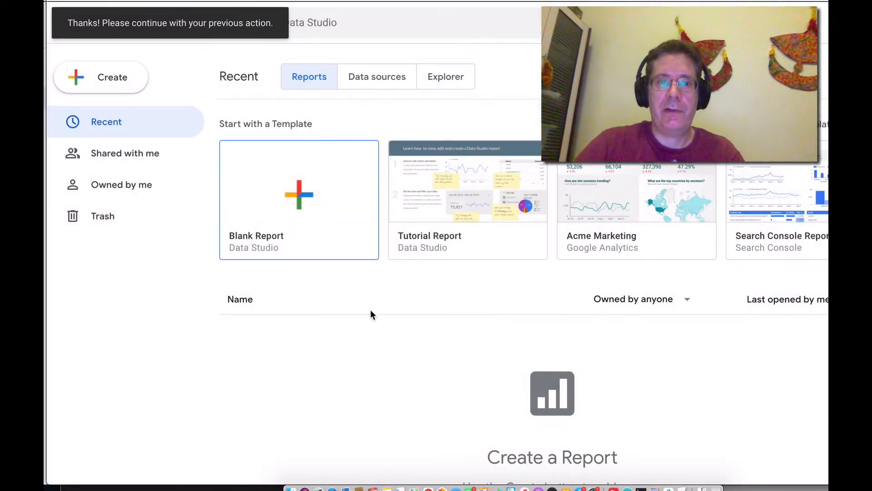
left_click(318, 185)
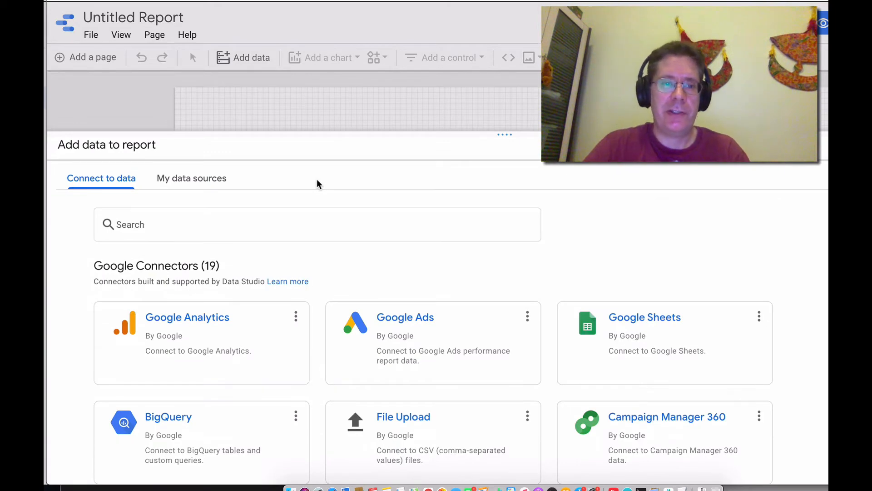
Choose the Google Sheets connector with the Copy of MB_OA_GSHEETS_v2.2 spreadsheet and its oa_main worksheet
left_click(646, 322)
left_click(155, 331)
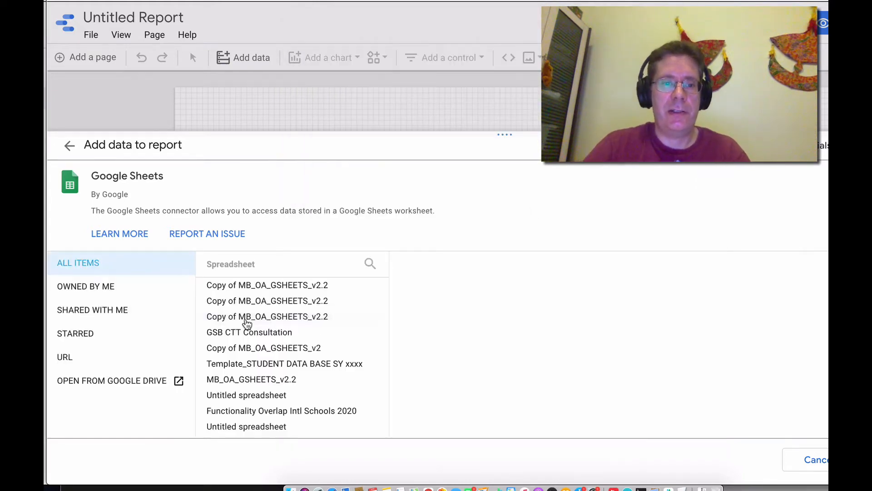
left_click(267, 285)
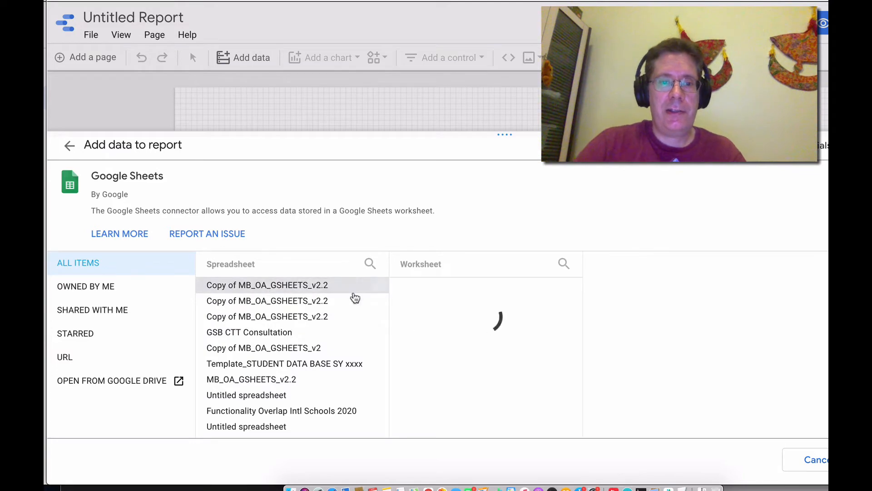
left_click(435, 302)
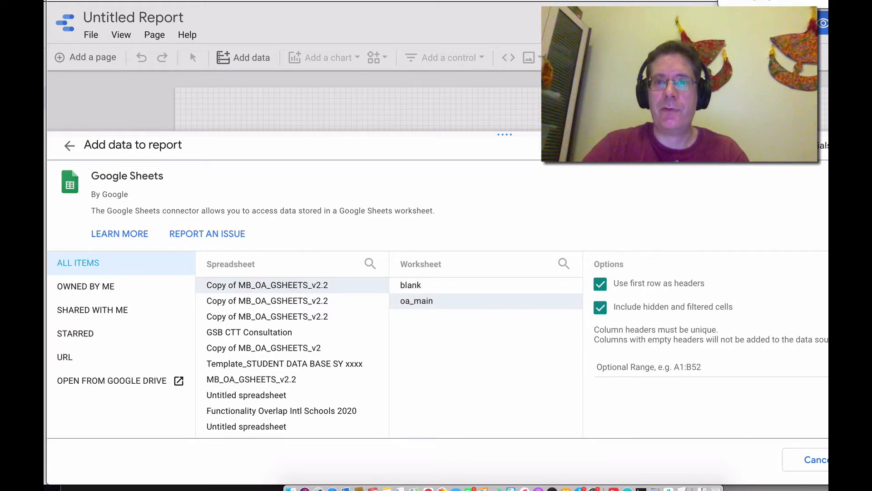
Add the selected oa_main worksheet as a data source to the report
left_click(767, 1)
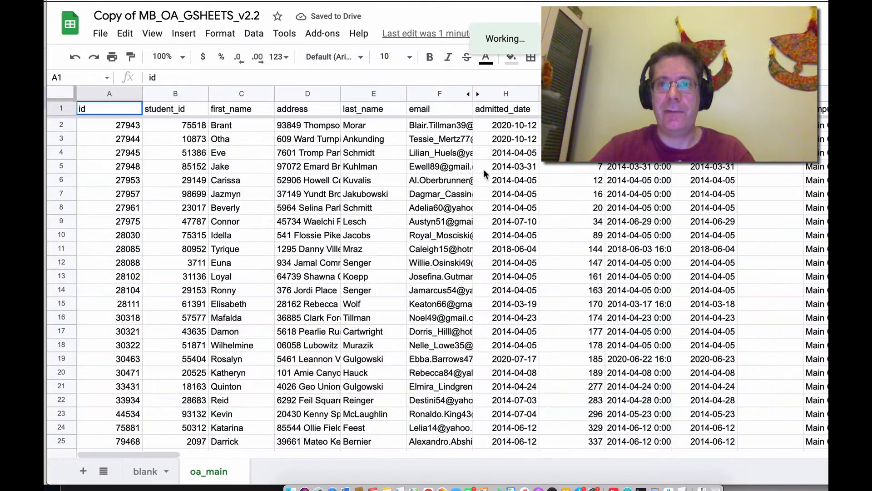
key("ctrl+shift+Tab")
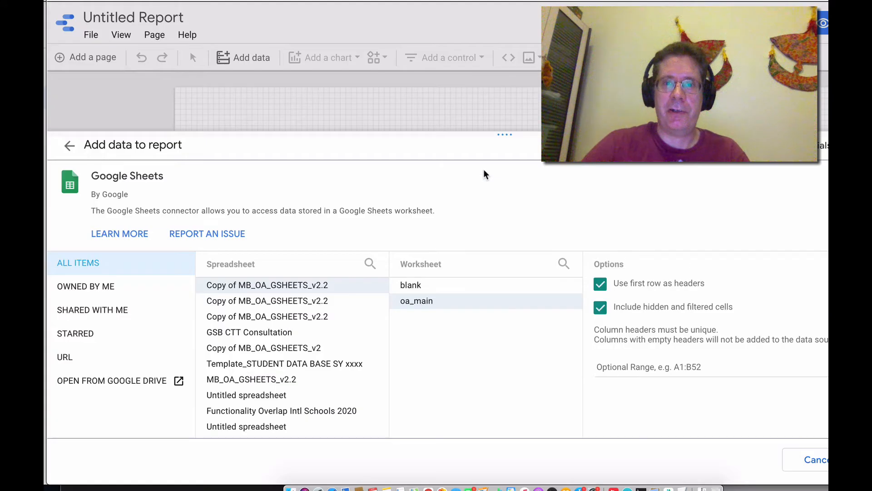
left_click(780, 460)
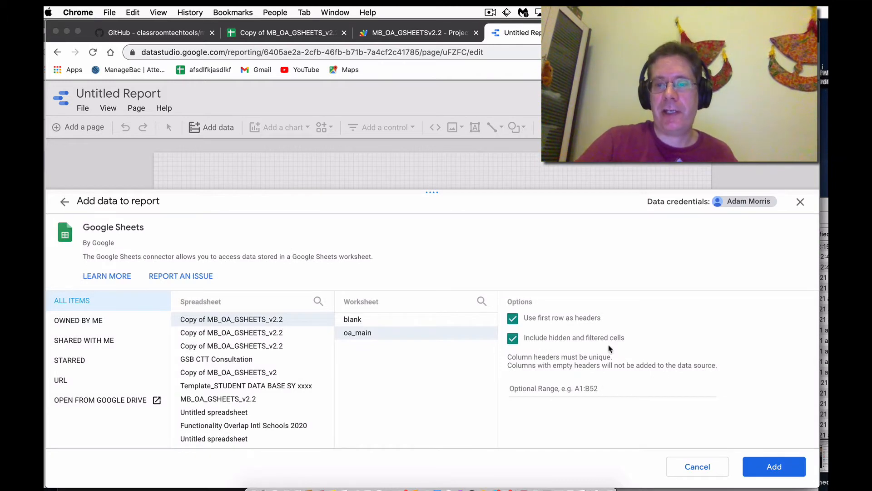
left_click(756, 464)
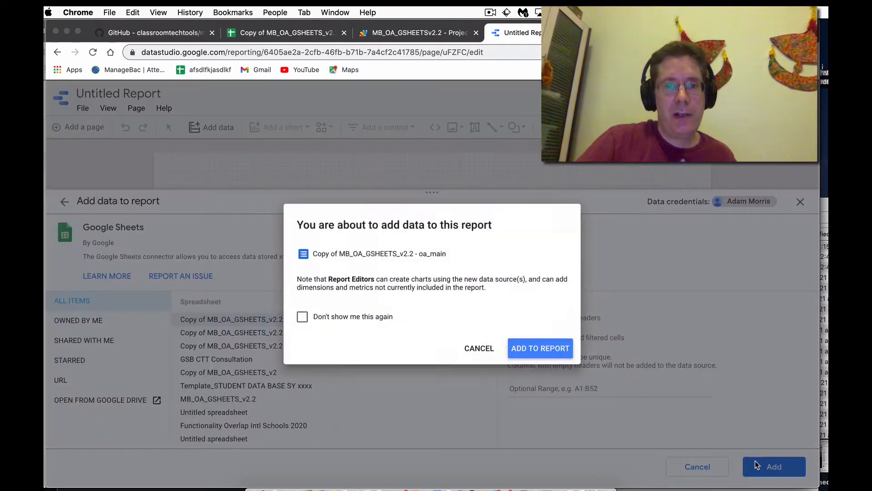
left_click(537, 349)
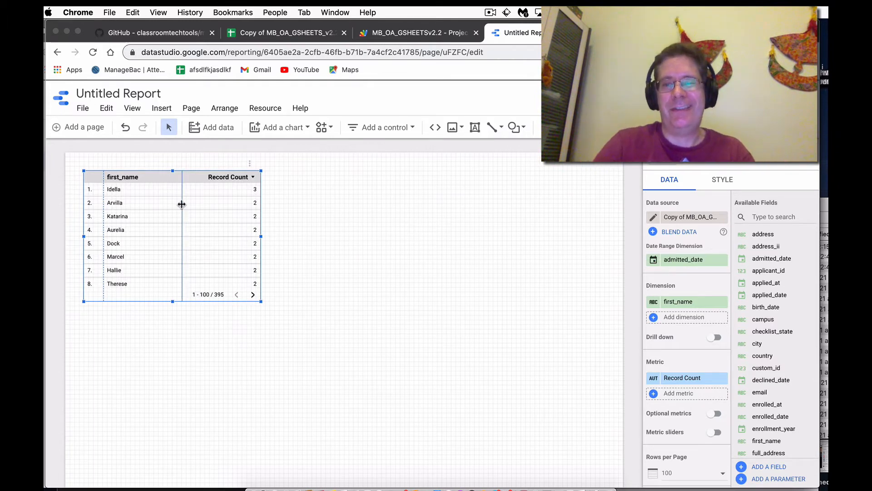
Delete the default table and draw a new table chart across the report canvas
key("Delete")
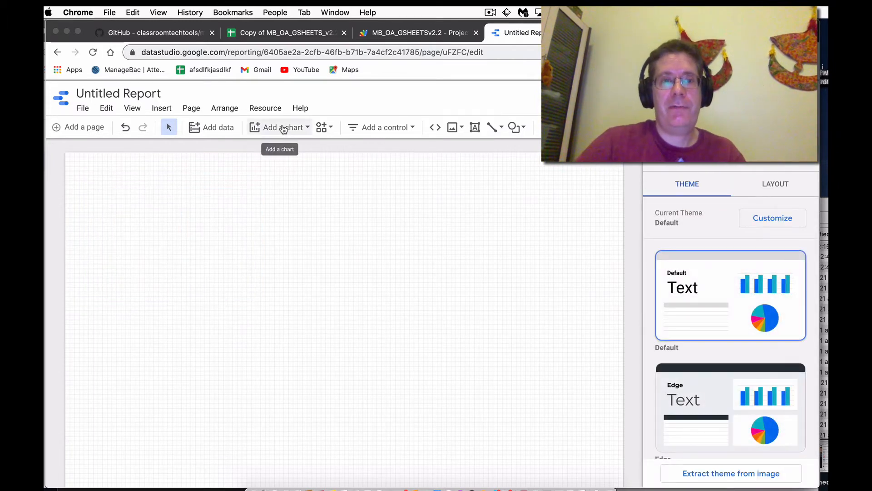
left_click(283, 129)
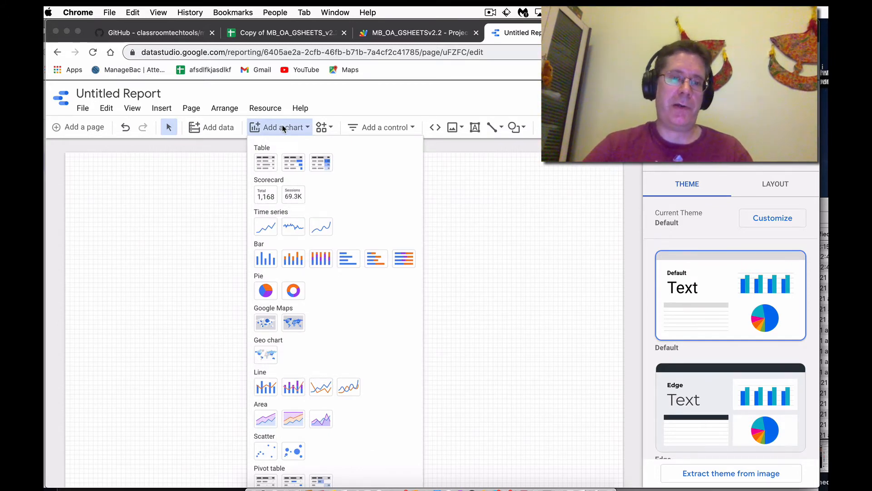
left_click(266, 168)
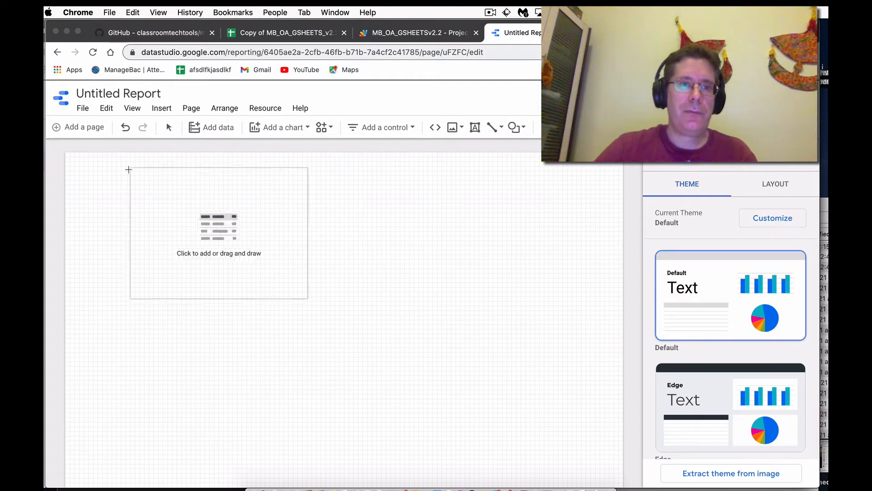
left_click_drag(99, 171, 589, 416)
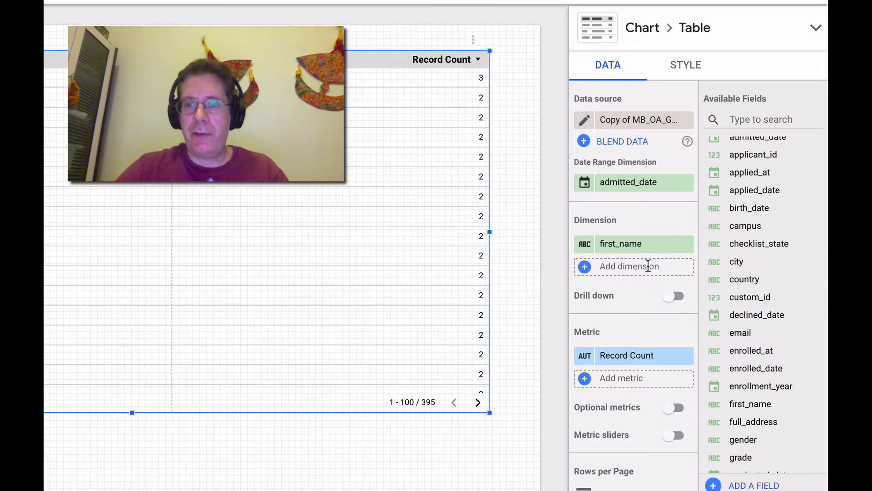
Replace the table's first_name dimension with grade
left_click(648, 266)
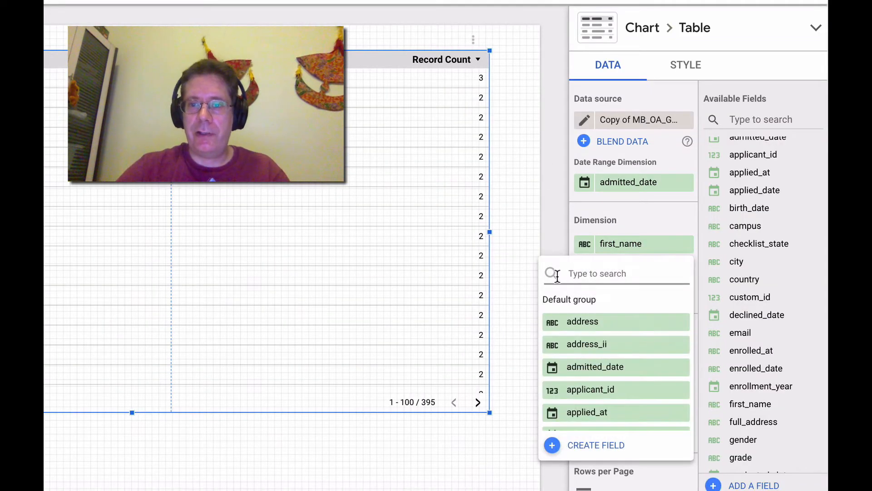
left_click(658, 226)
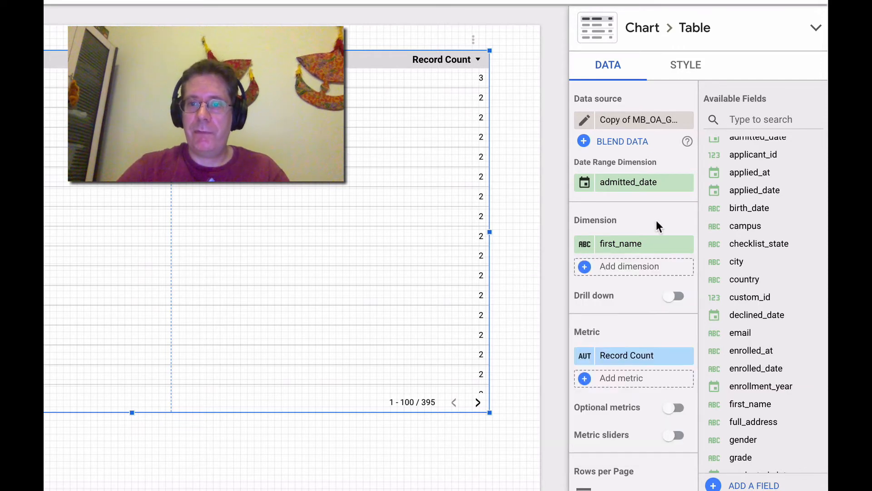
left_click(686, 248)
left_click(655, 250)
type("g")
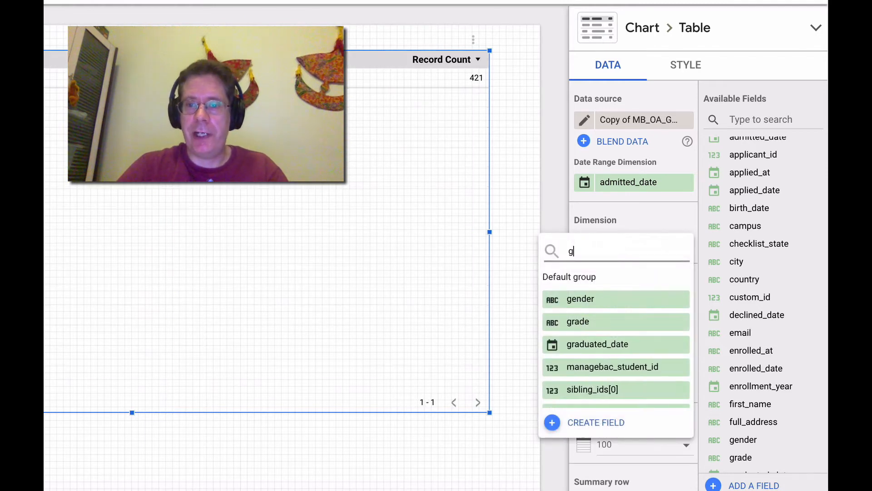
type("rade")
left_click(595, 299)
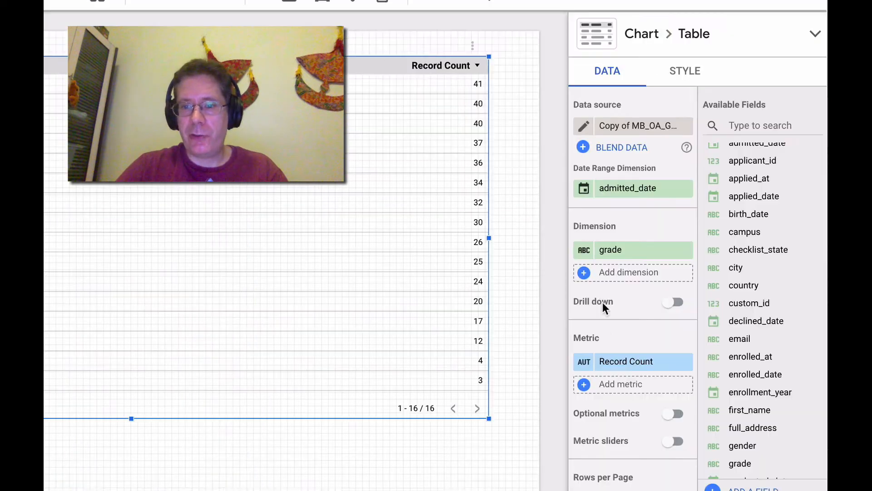
Set the table's sort field to grade
scroll(602, 302, "down", 3)
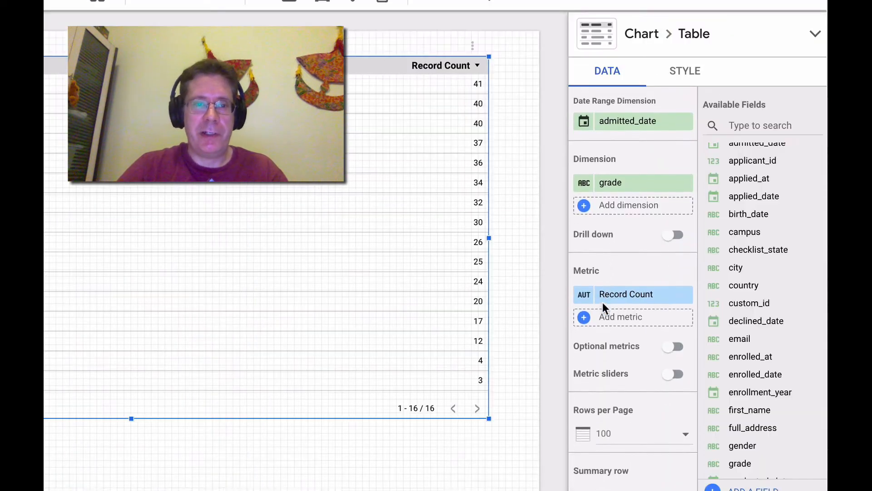
scroll(620, 376, "down", 3)
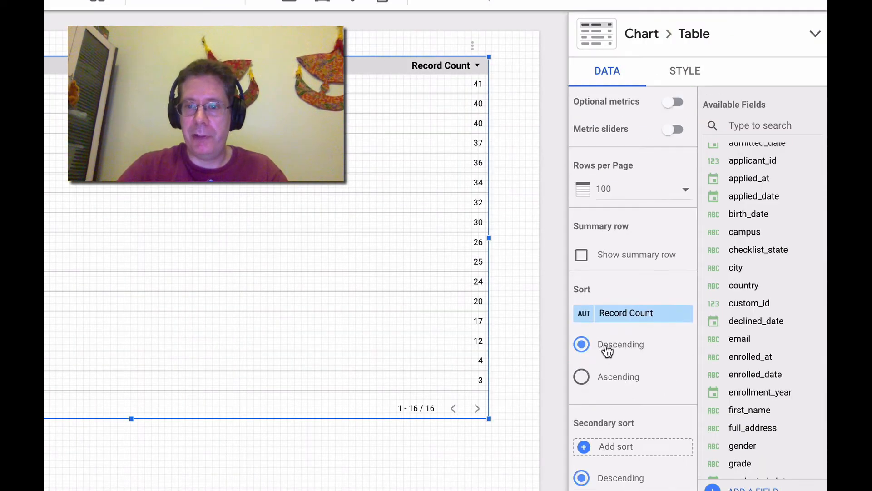
scroll(607, 320, "up", 3)
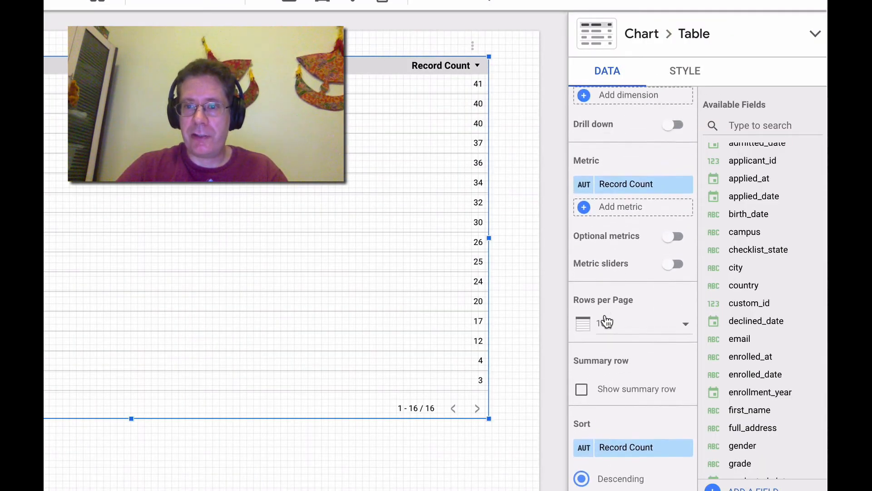
scroll(606, 321, "down", 3)
scroll(607, 320, "down", 2)
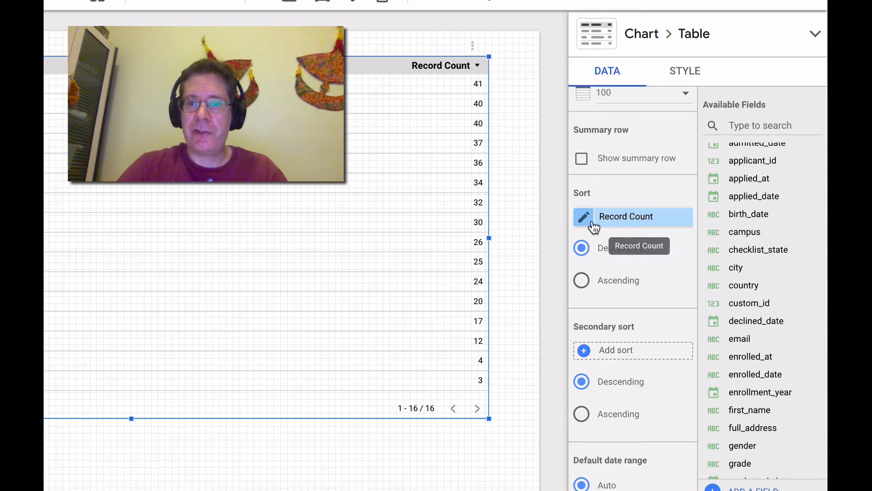
left_click(645, 219)
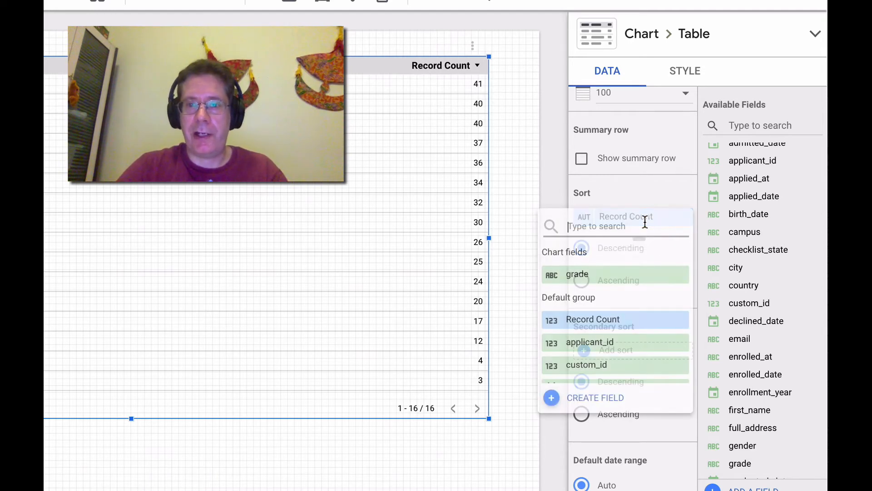
left_click(617, 276)
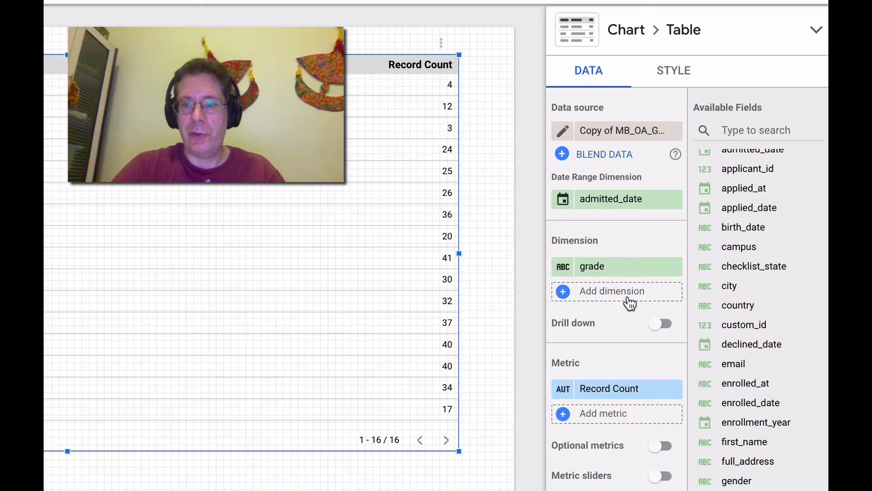
Add gender as a second dimension to the table
left_click(627, 298)
left_click(628, 236)
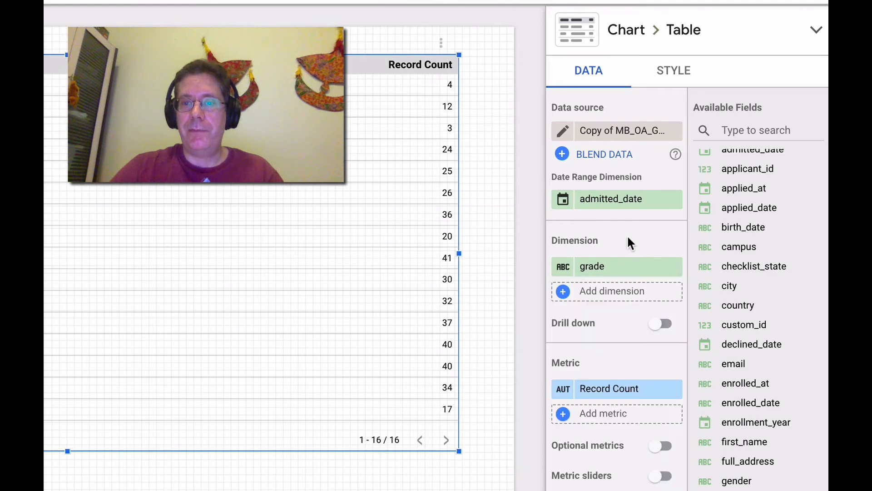
left_click(624, 283)
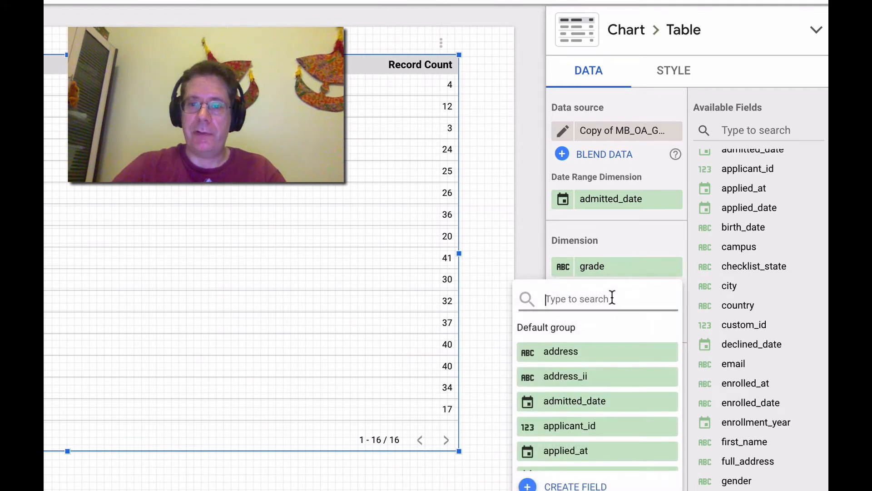
type("gend")
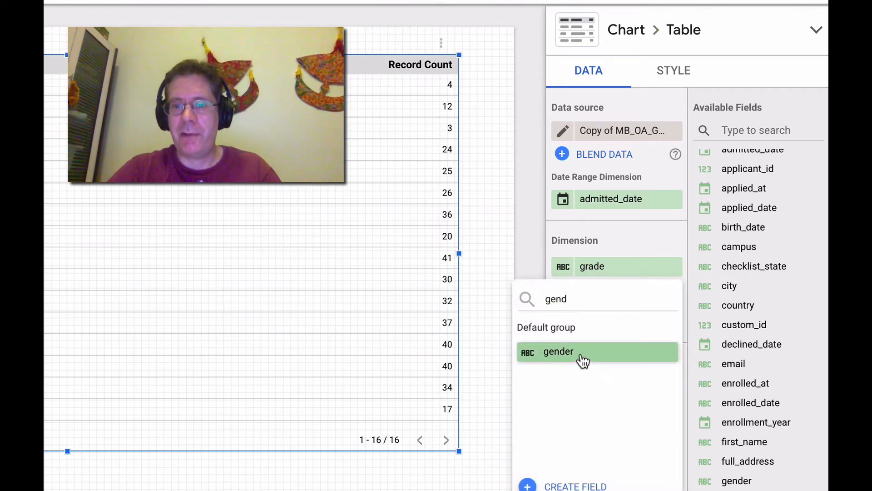
left_click(580, 356)
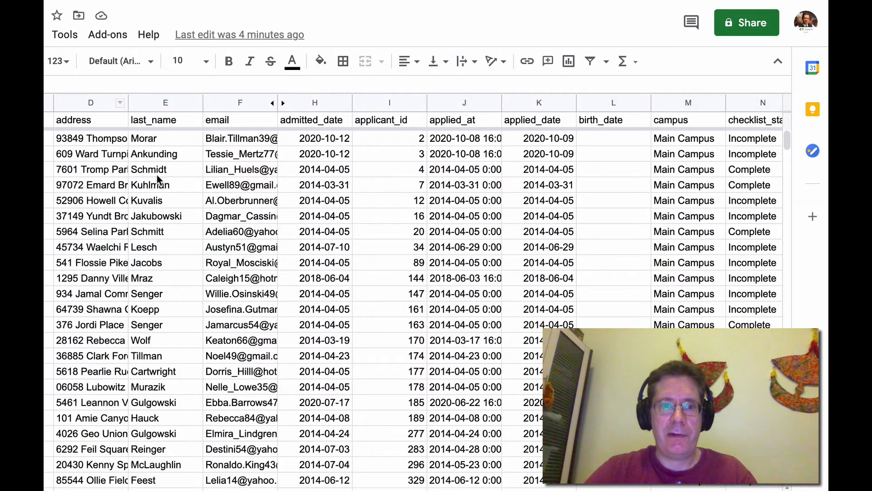
Examine the gender column values in the oa_main spreadsheet
left_click(157, 175)
scroll(275, 171, "right", 10)
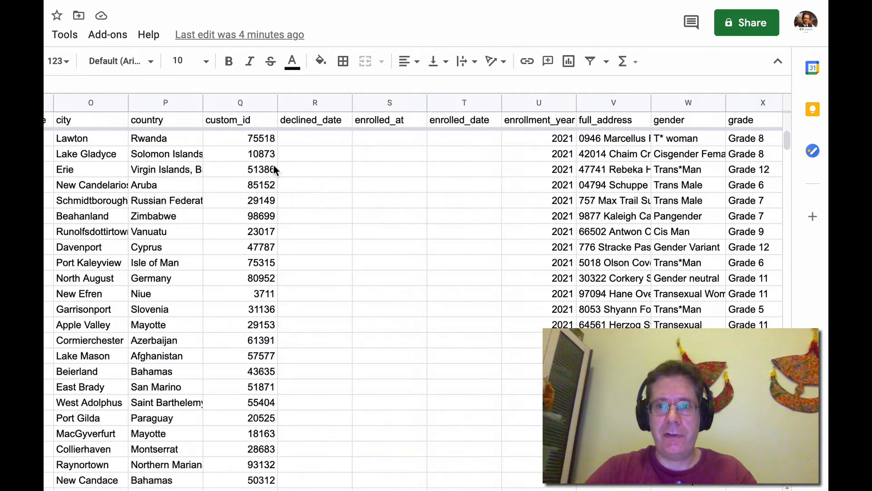
scroll(499, 184, "right", 2)
left_click(610, 104)
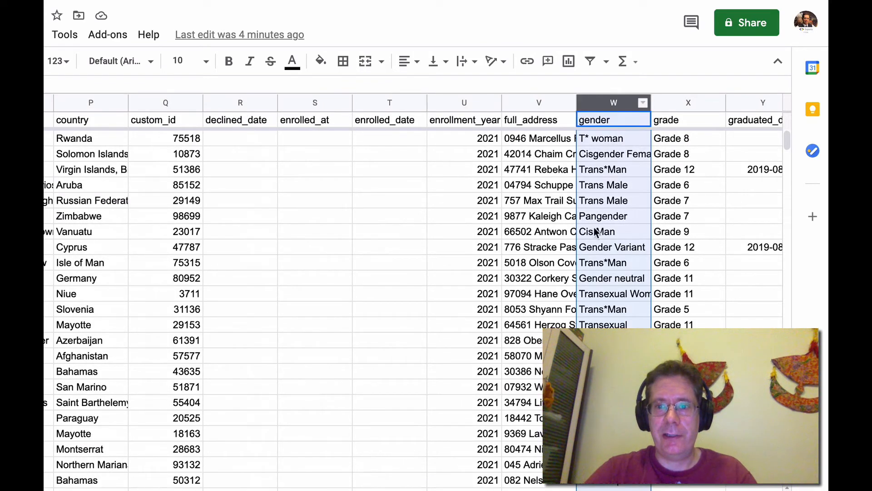
left_click(592, 264)
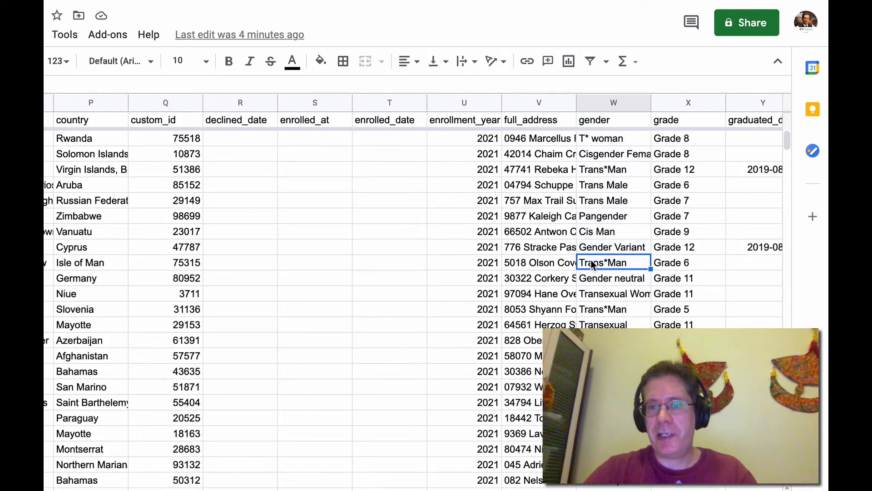
left_click(608, 170)
left_click(609, 386)
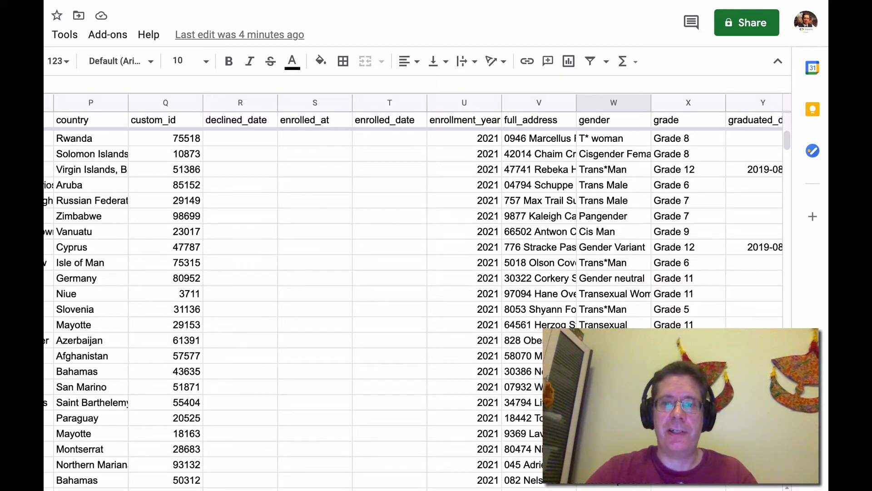
left_click(611, 295)
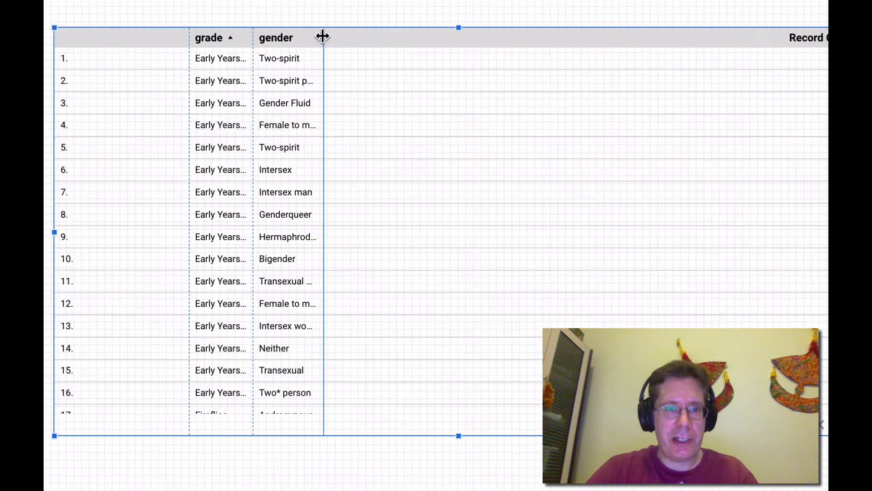
Widen the table's grade column, then delete the table from the report
left_click_drag(87, 126, 154, 131)
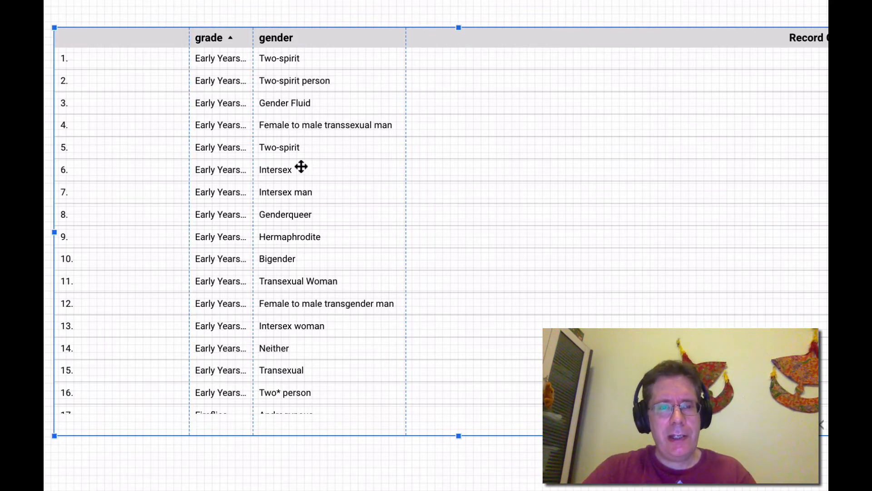
left_click(548, 8)
left_click(501, 137)
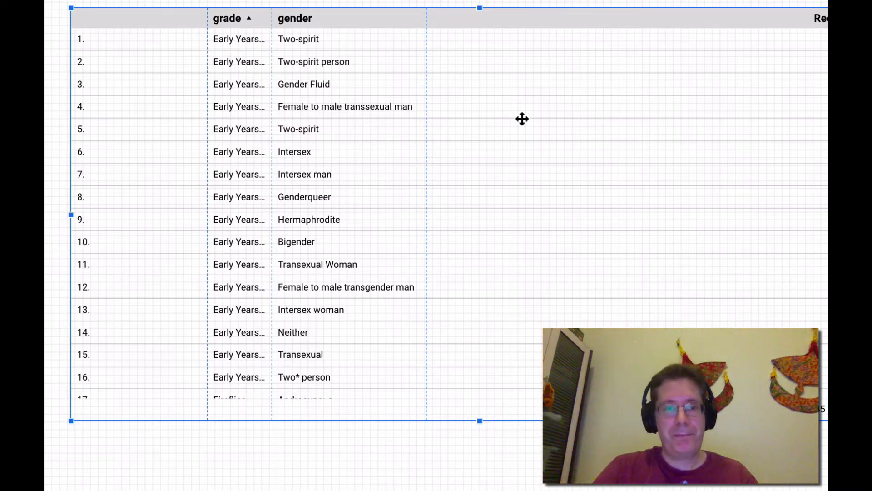
key("Delete")
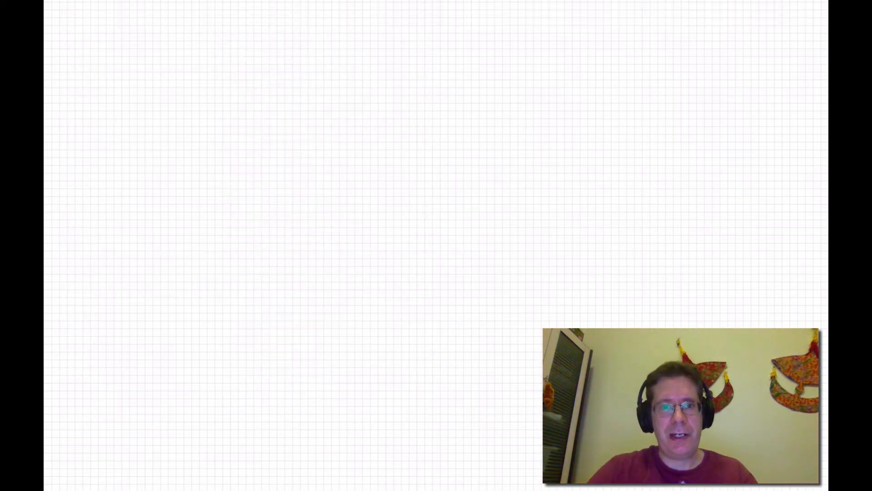
Insert a pivot table and draw it across the report canvas
left_click(550, 1)
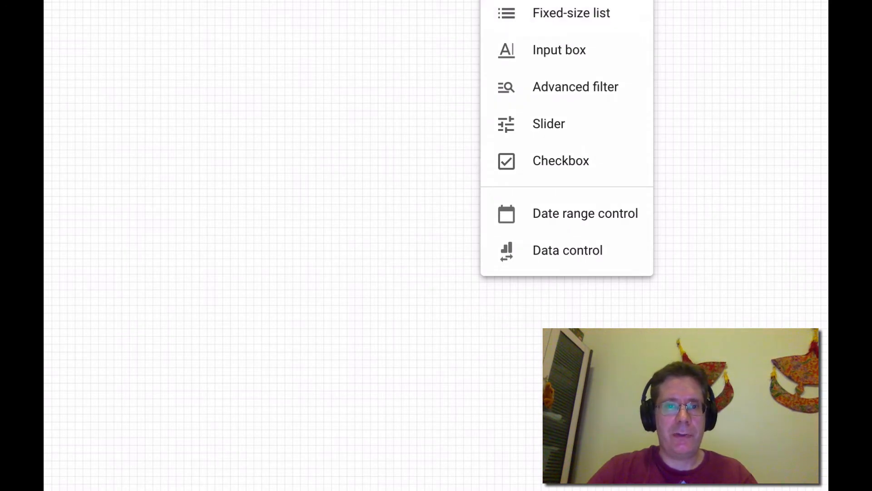
key("Escape")
left_click(382, 1)
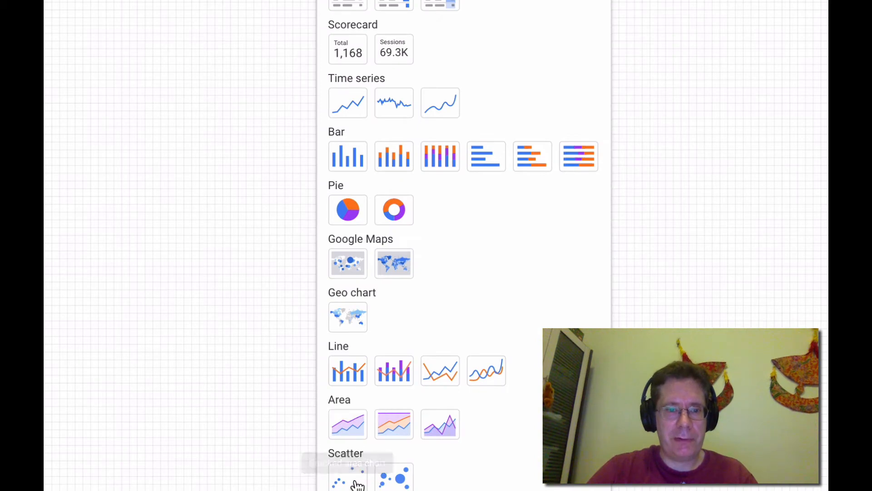
scroll(358, 455, "down", 3)
left_click(353, 425)
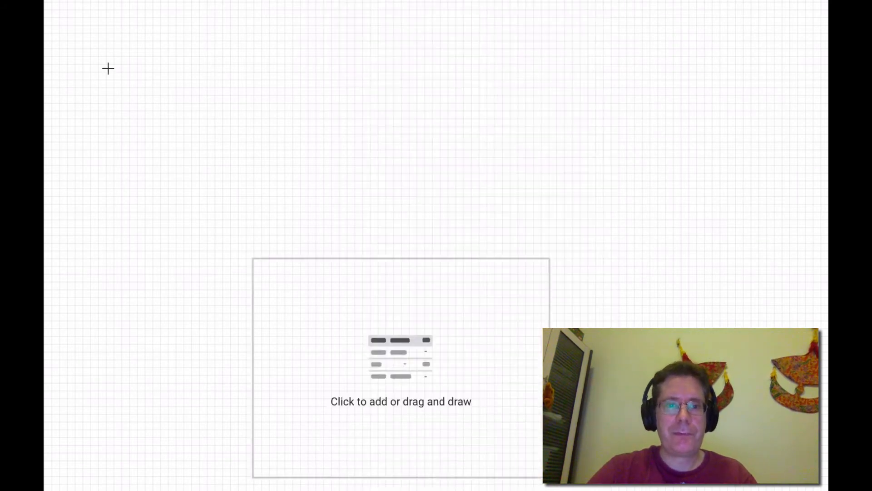
left_click_drag(58, 20, 805, 416)
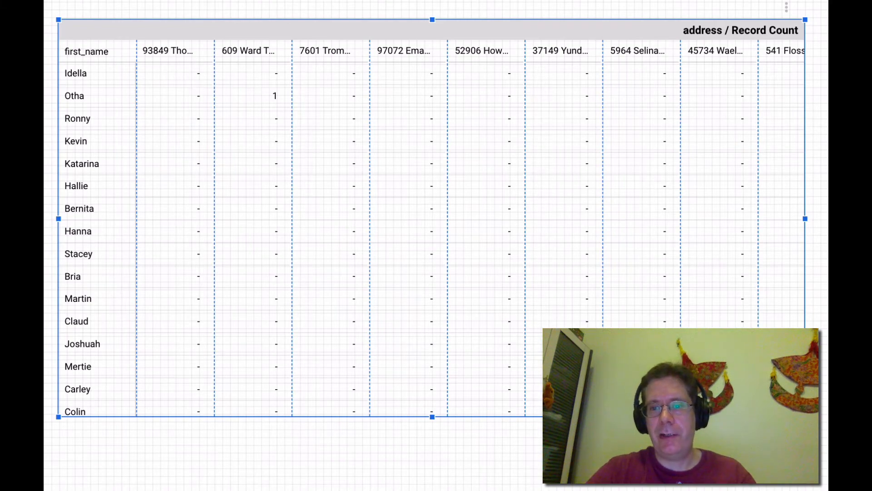
Change the pivot table's row dimension from first_name to grade
scroll(545, 363, "down", 1)
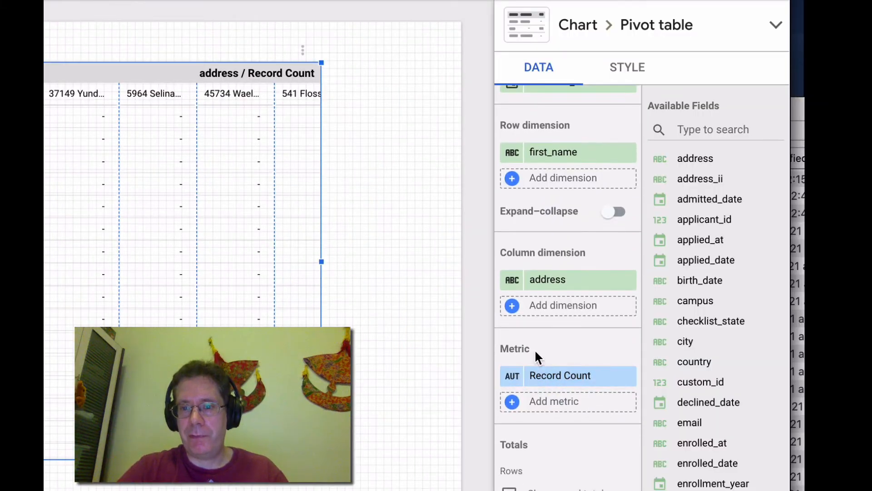
scroll(564, 340, "up", 3)
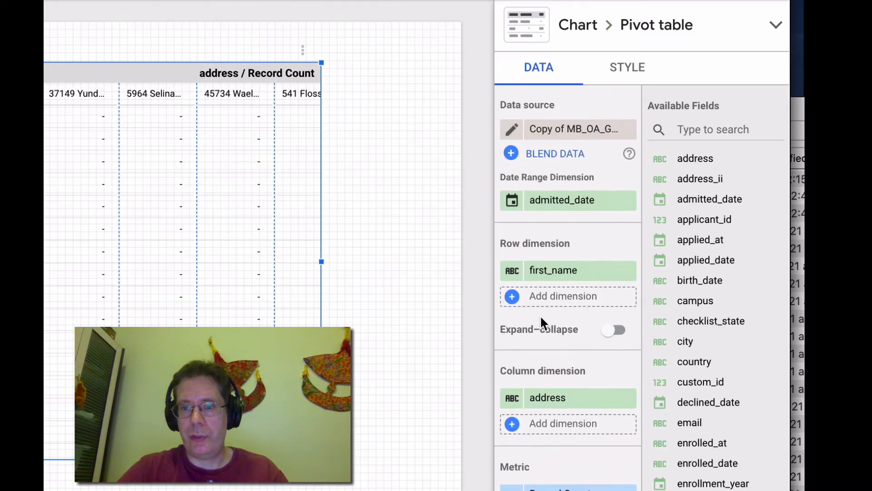
left_click(536, 271)
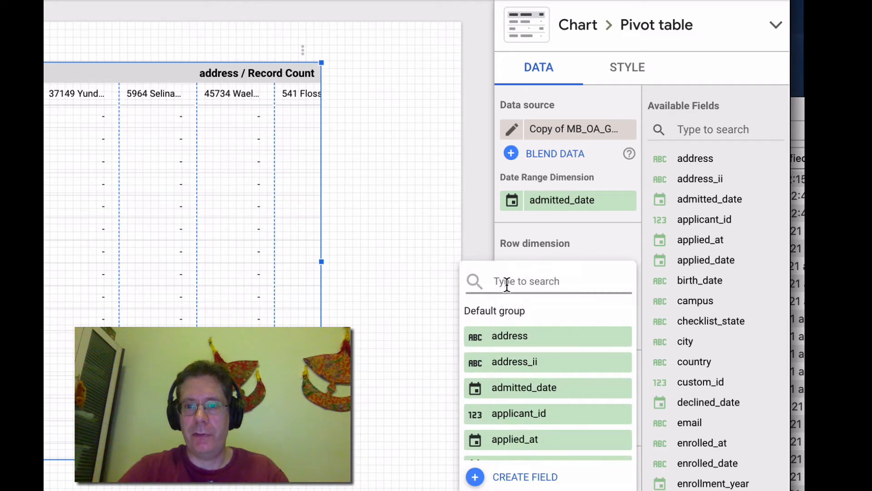
type("grade")
left_click(518, 335)
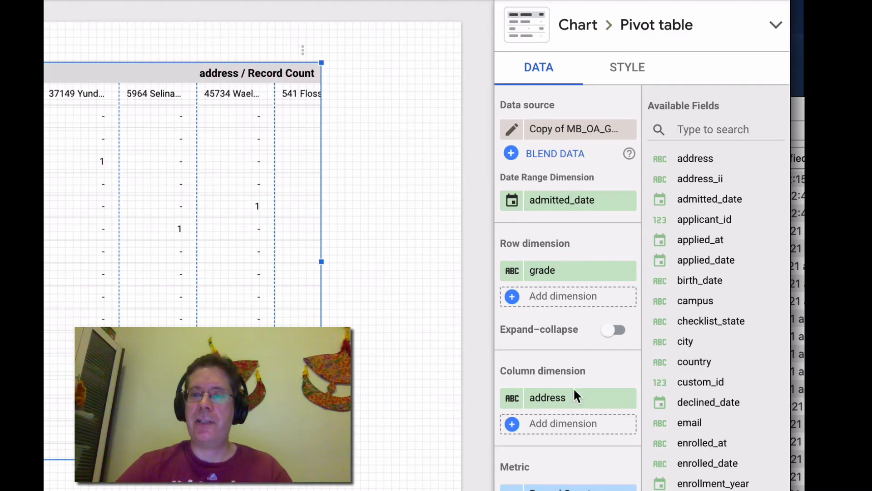
scroll(574, 400, "down", 2)
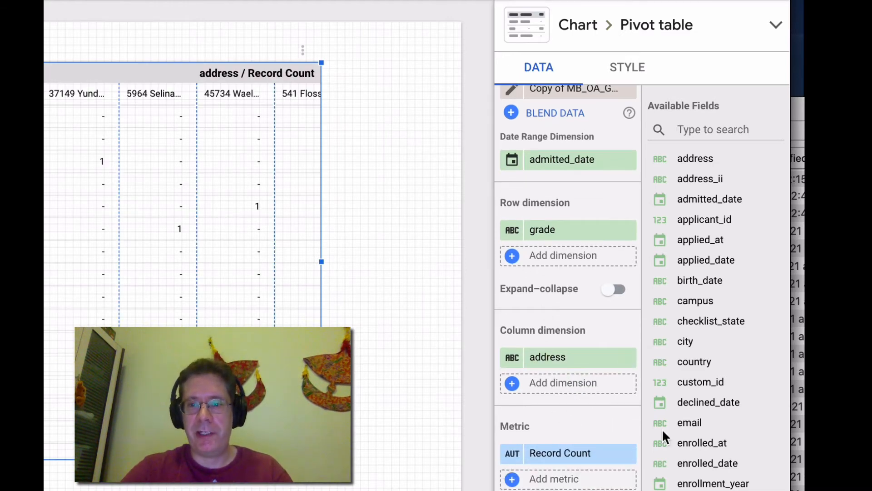
Change the pivot table's column dimension from address to gender
left_click(568, 358)
type("gender")
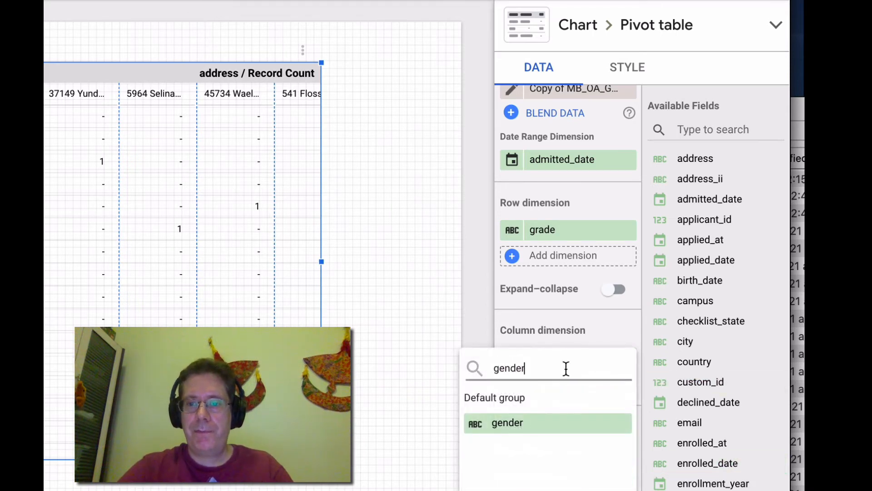
left_click(550, 424)
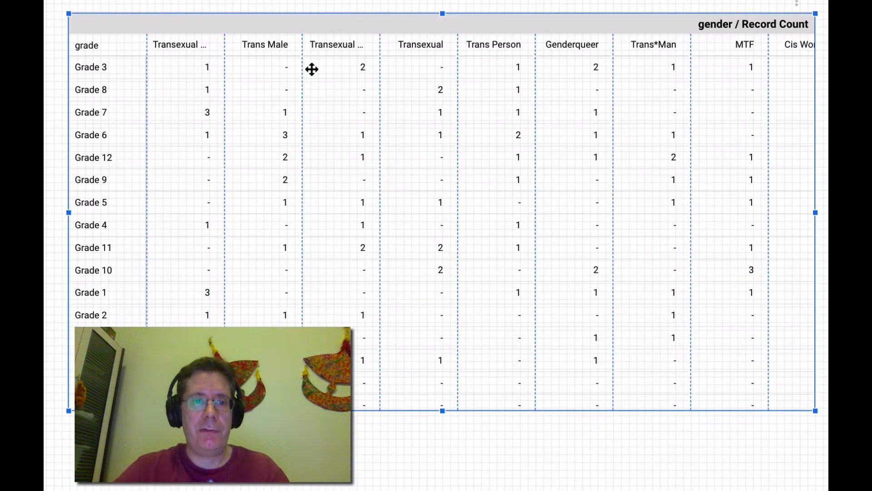
Widen a gender column in the pivot table and stretch the table further to the right
left_click_drag(381, 44, 413, 44)
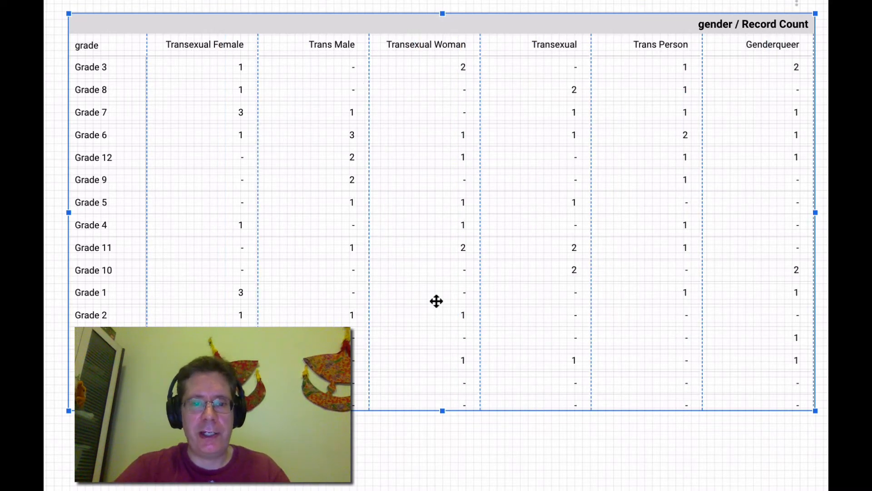
scroll(437, 301, "down", 1)
scroll(437, 301, "up", 1)
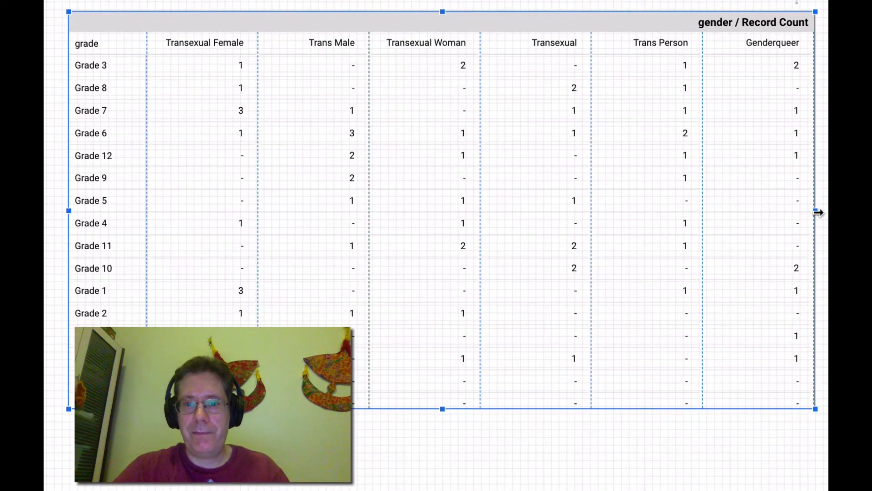
left_click_drag(818, 212, 871, 211)
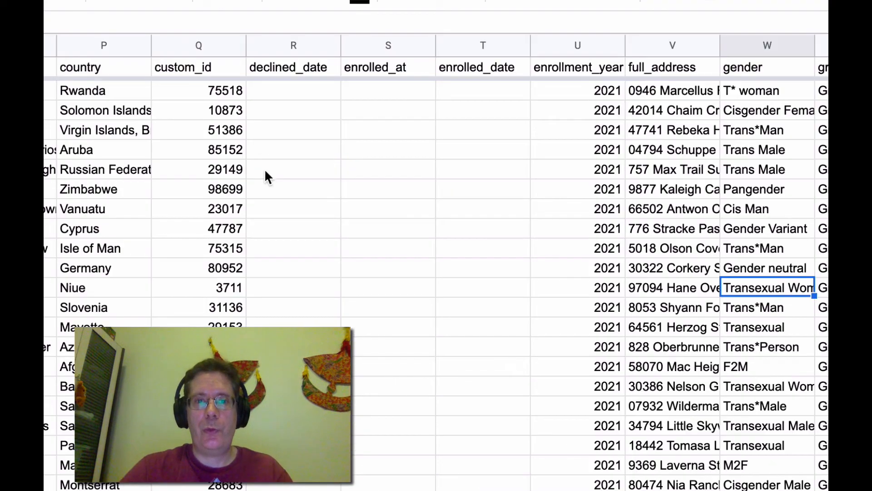
Search the oa_main sheet for the grade column and examine its values
left_click(264, 169)
scroll(495, 150, "right", 7)
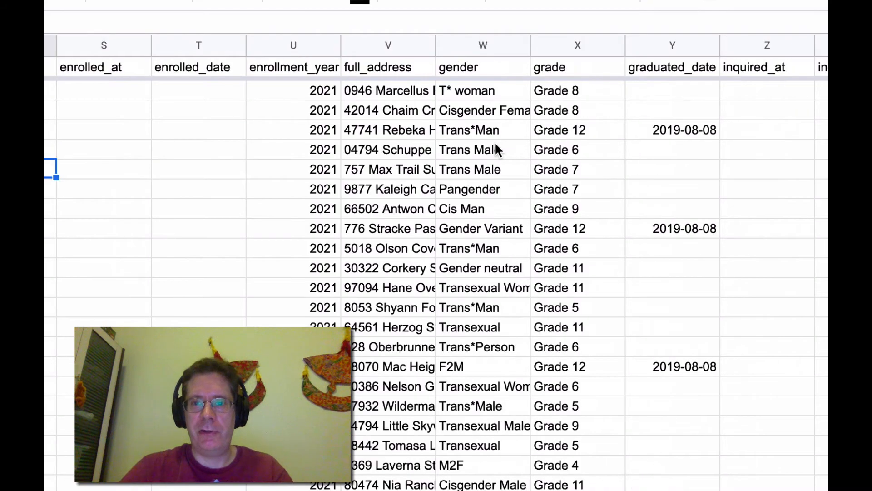
scroll(518, 152, "right", 6)
scroll(522, 148, "right", 3)
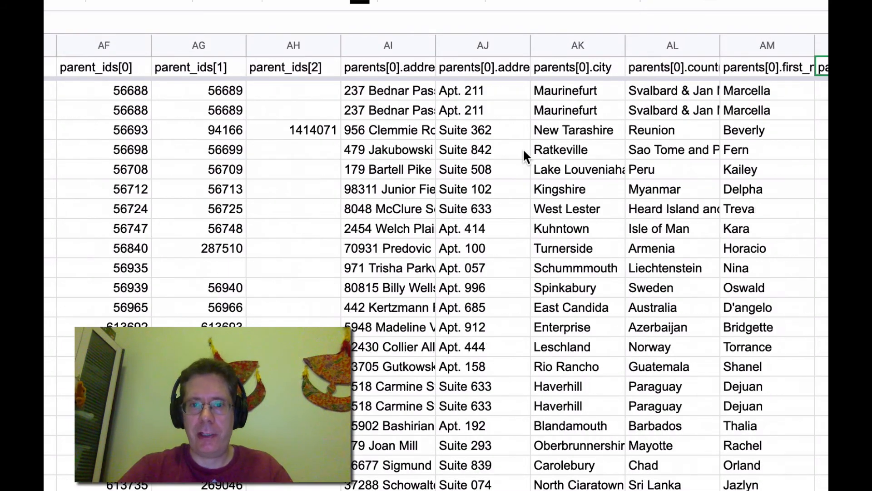
key("ctrl+f")
type("grade")
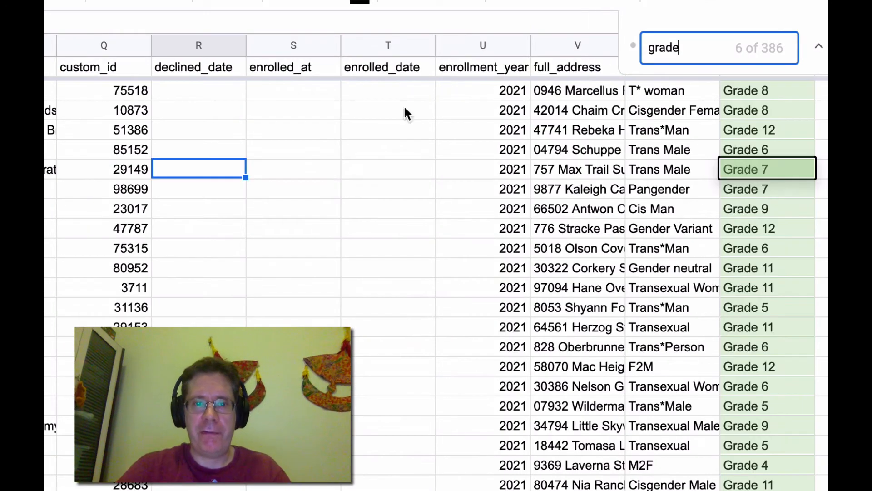
scroll(470, 174, "right", 4)
left_click(392, 68)
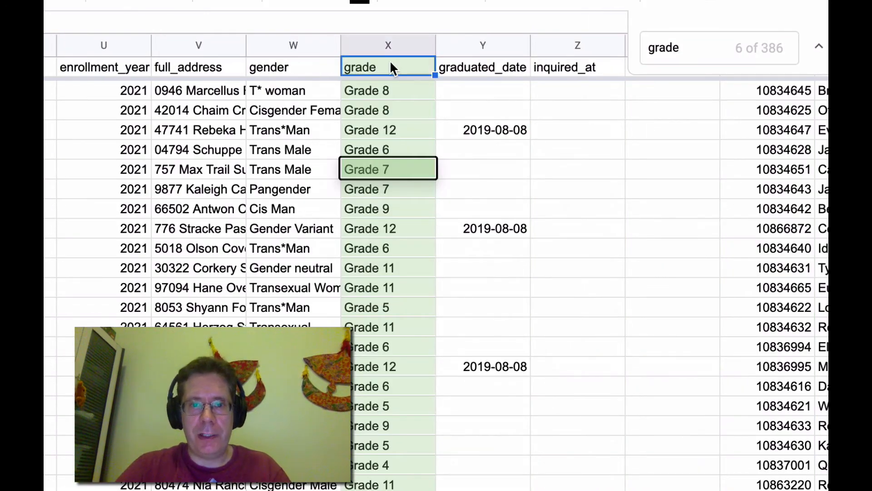
key("Escape")
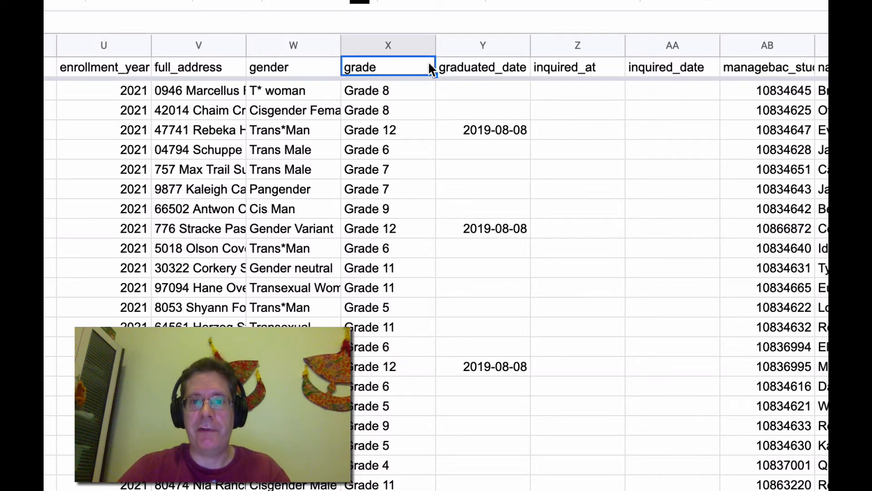
scroll(429, 176, "right", 5)
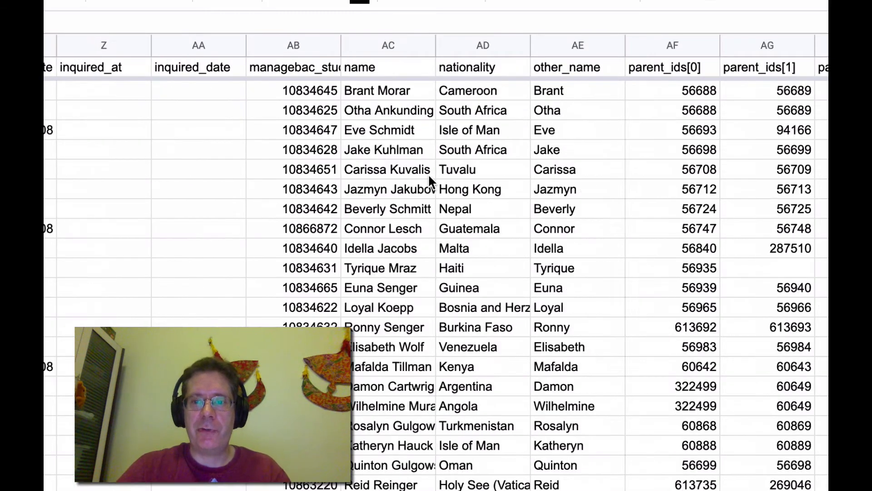
scroll(429, 176, "left", 4)
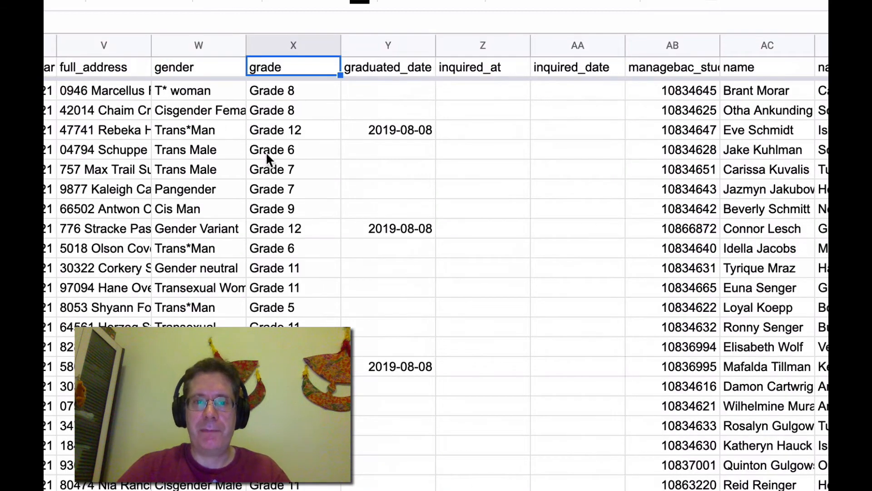
Insert a new column left of graduated_date and name its header grade_number
left_click(387, 46)
right_click(389, 49)
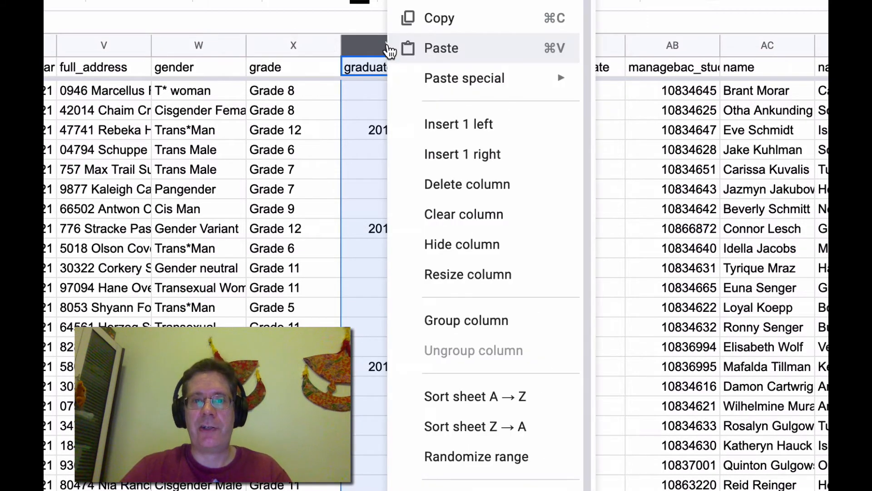
left_click(432, 124)
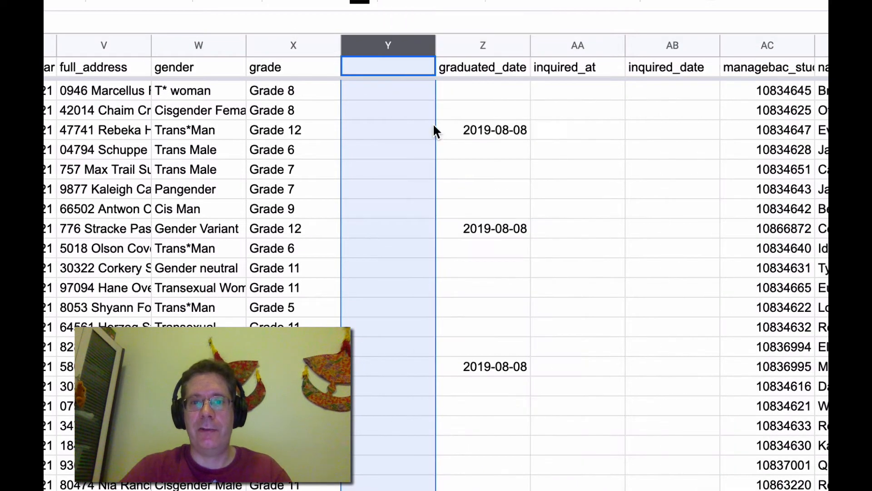
left_click(387, 68)
type("grade_le")
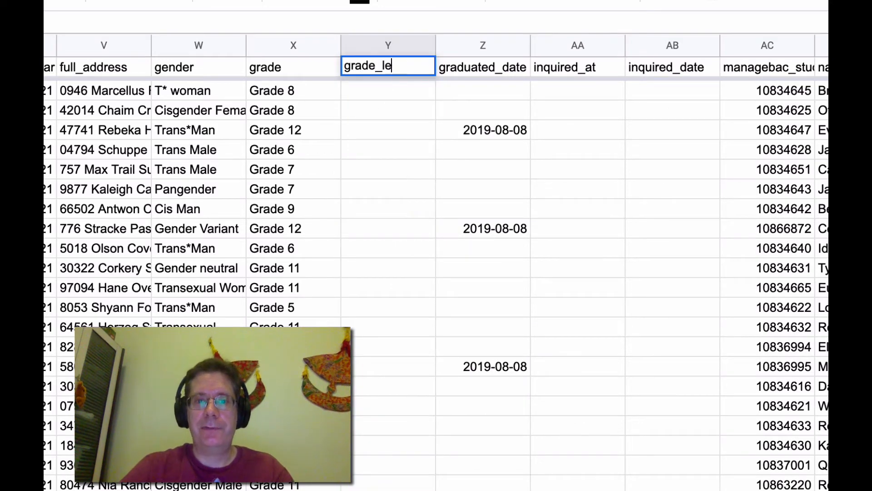
type("vel")
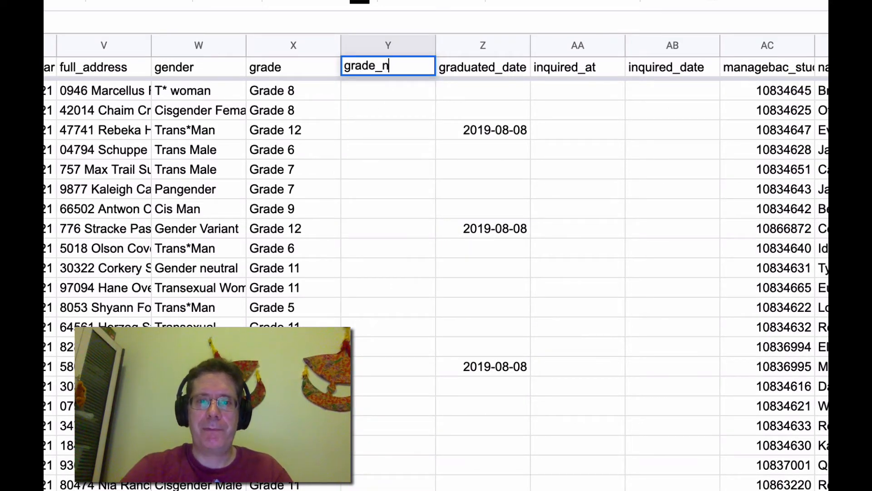
type("umber")
key("Return")
key("Left")
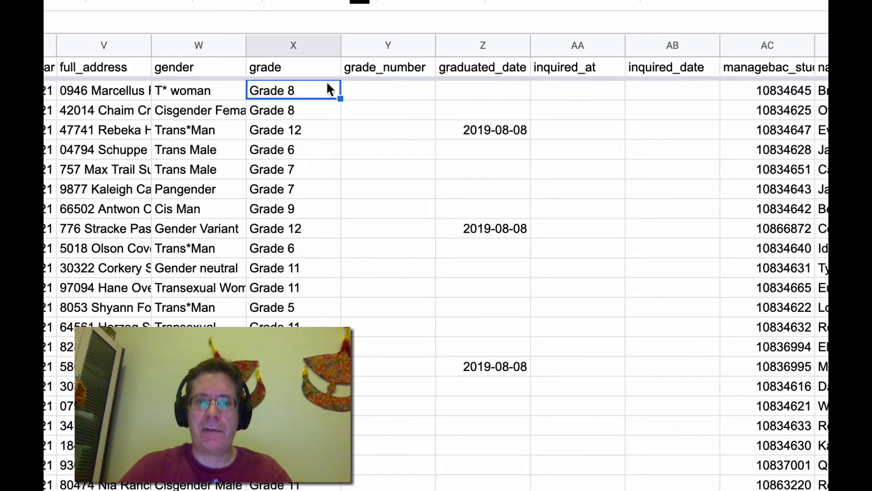
key("Right")
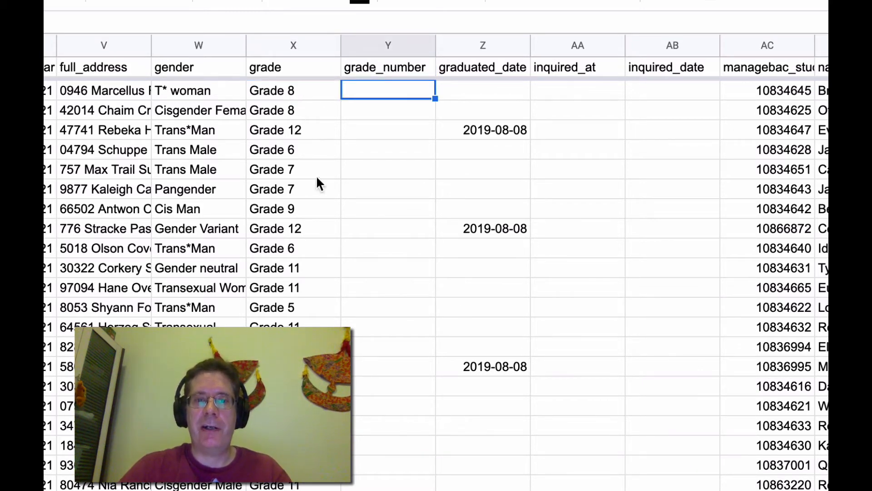
Delete the grade_number column from the sheet
scroll(362, 356, "down", 6)
scroll(361, 356, "left", 3)
scroll(423, 224, "up", 6)
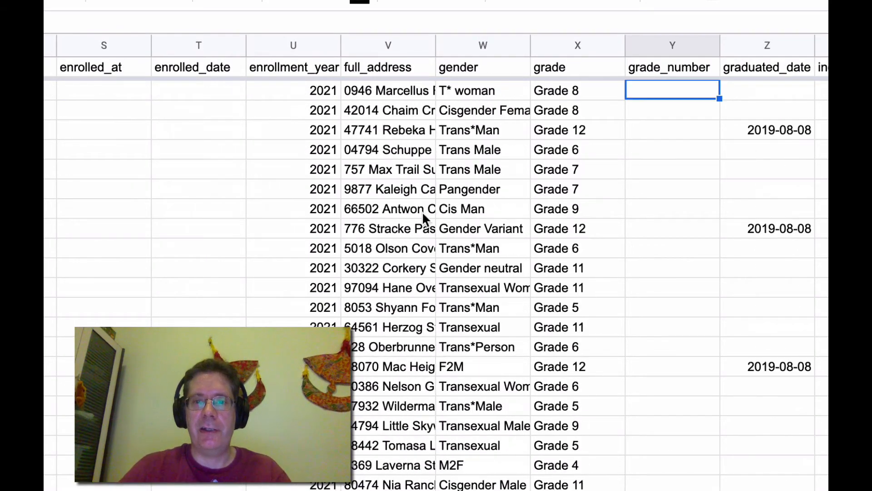
scroll(456, 163, "right", 6)
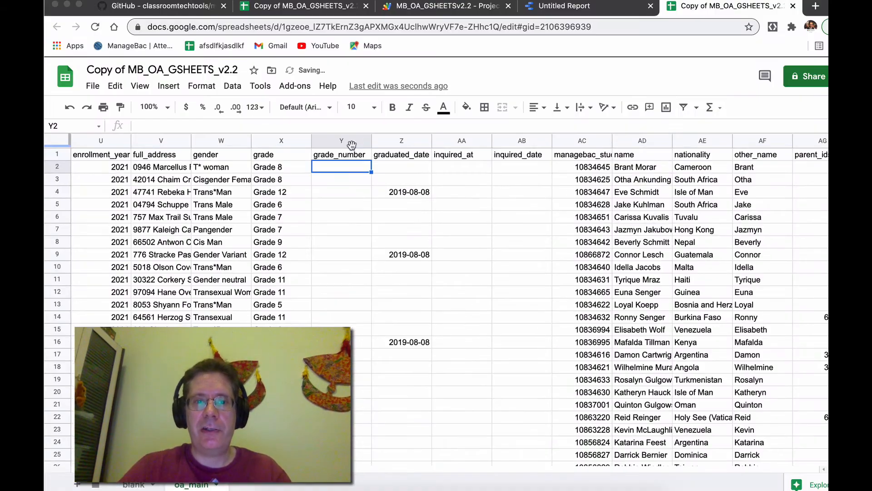
left_click(345, 140)
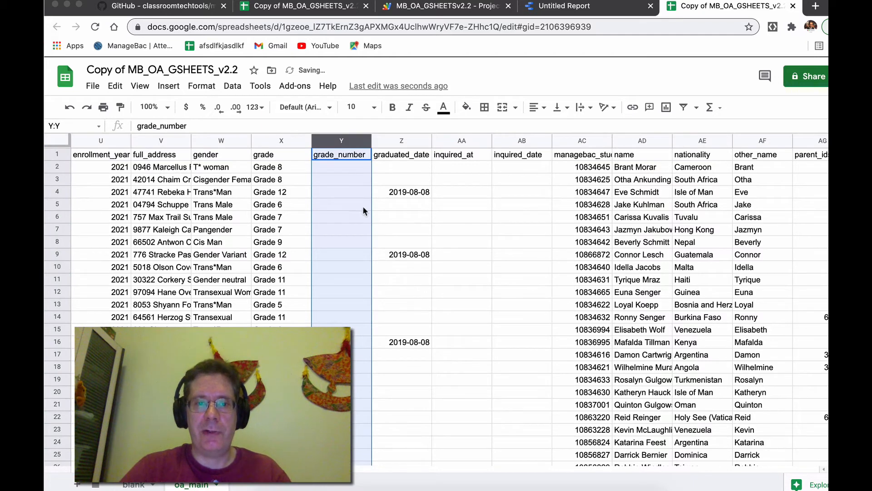
right_click(338, 155)
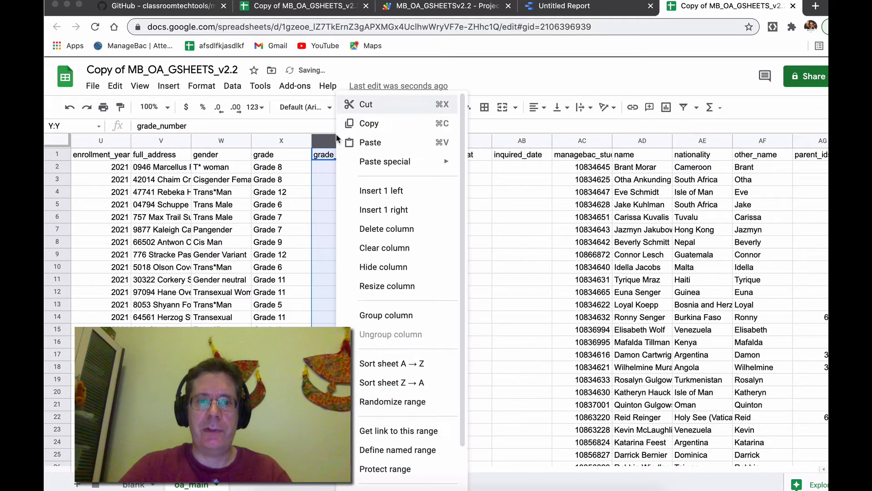
left_click(391, 227)
left_click_drag(63, 145, 63, 162)
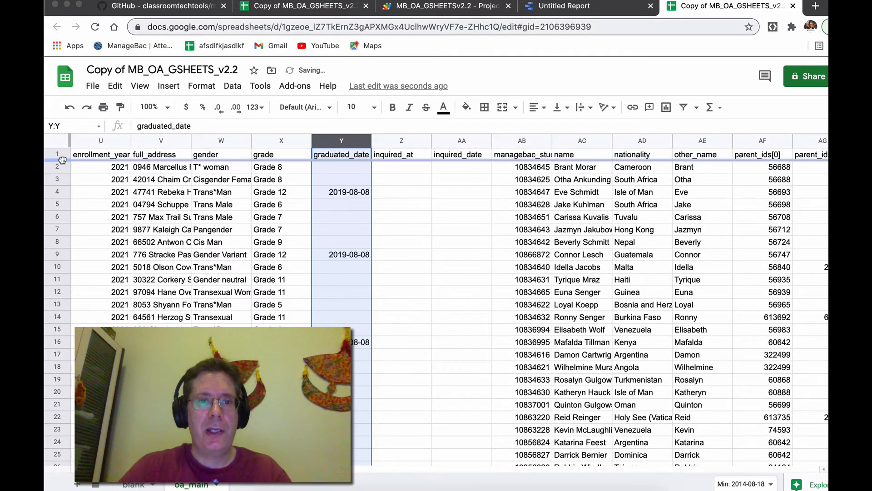
Switch to the report and open its embedded data source for editing
scroll(261, 256, "left", 2)
key("ctrl+shift+Tab")
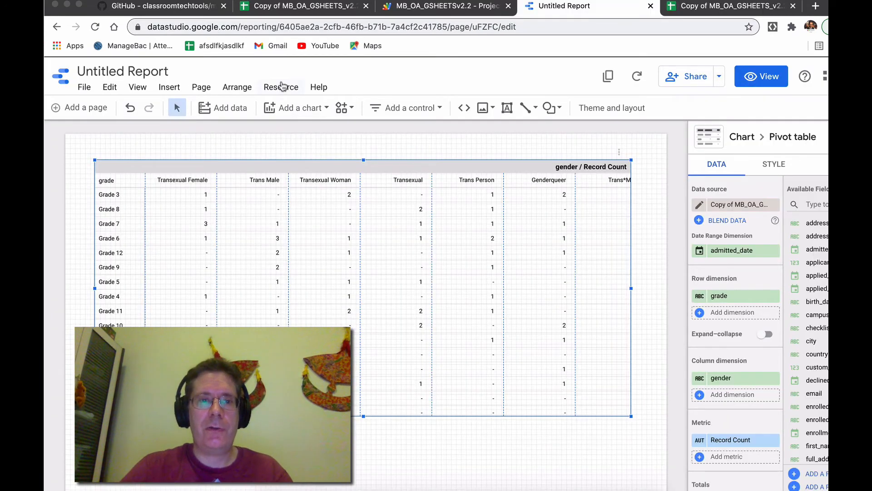
left_click(280, 87)
left_click(300, 107)
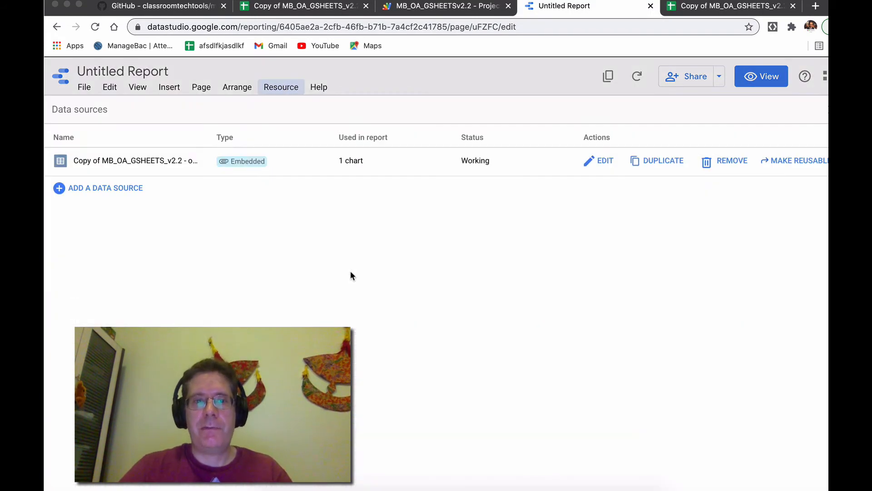
left_click(601, 163)
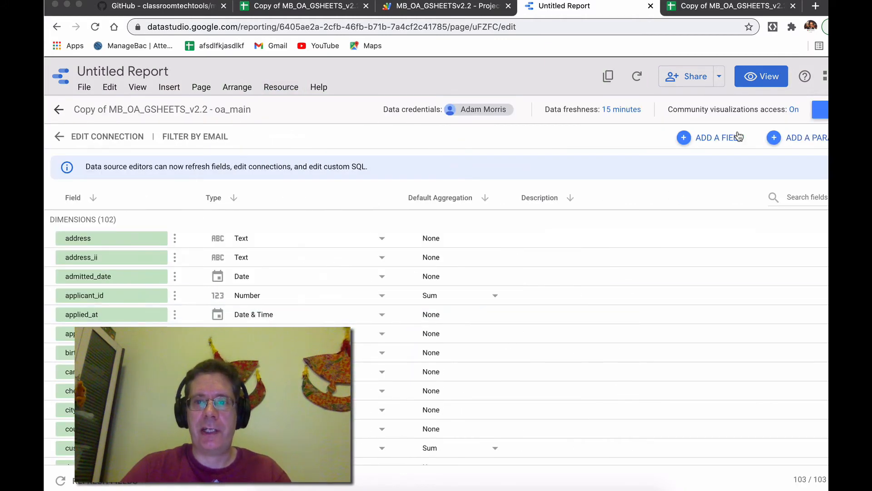
Add a new calculated field to the data source and insert the grade field into its formula
left_click(728, 142)
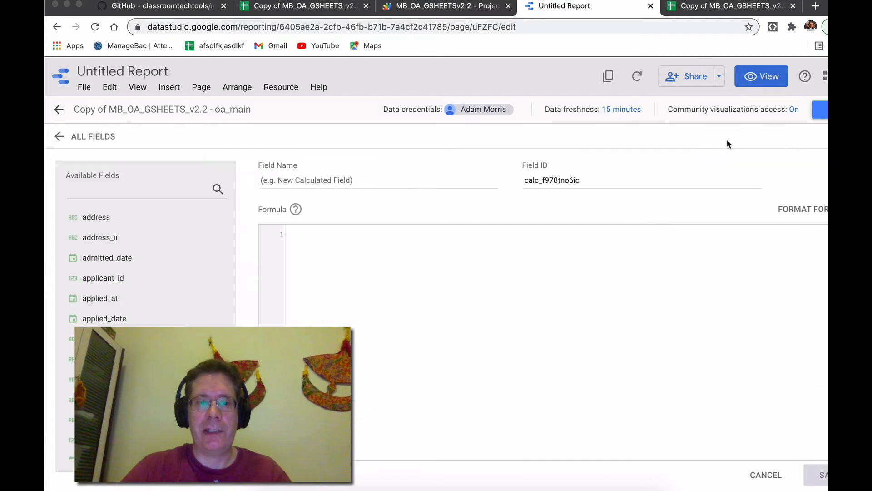
left_click(295, 180)
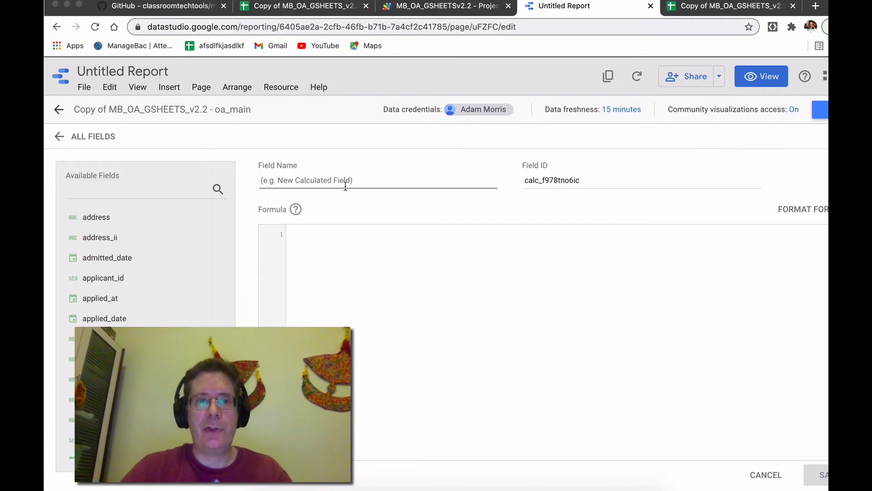
left_click(353, 273)
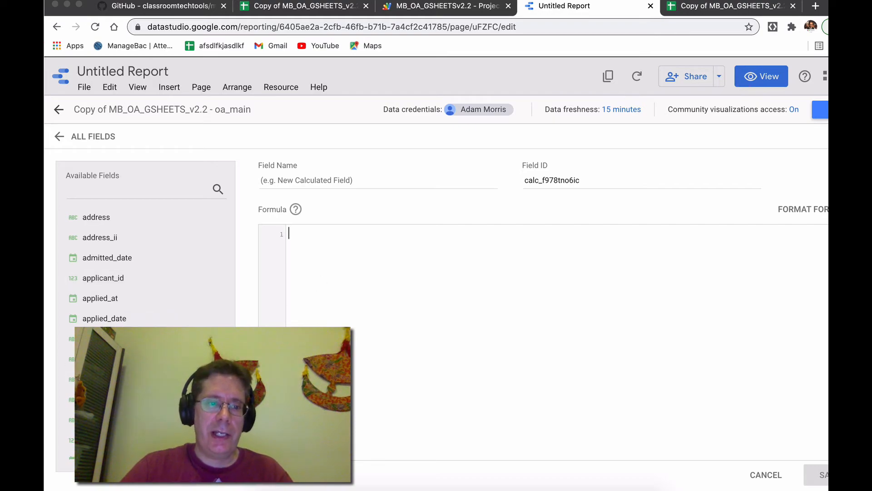
scroll(105, 335, "down", 2)
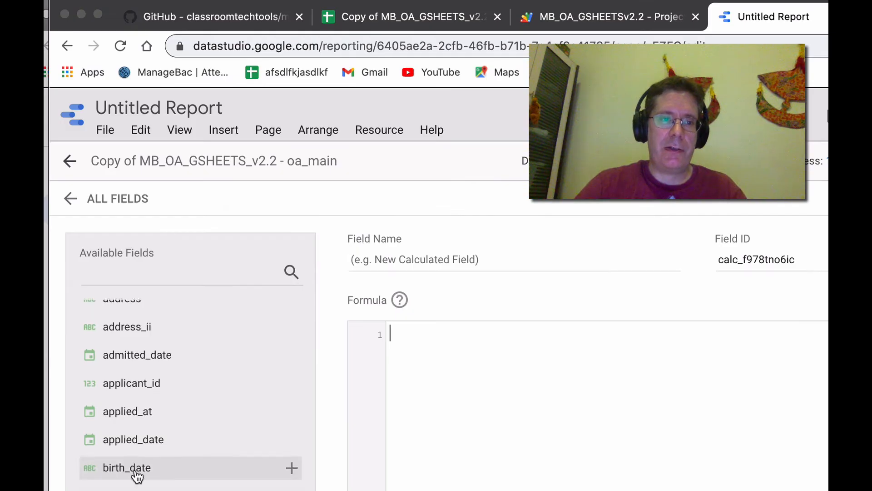
left_click(158, 272)
type("grade")
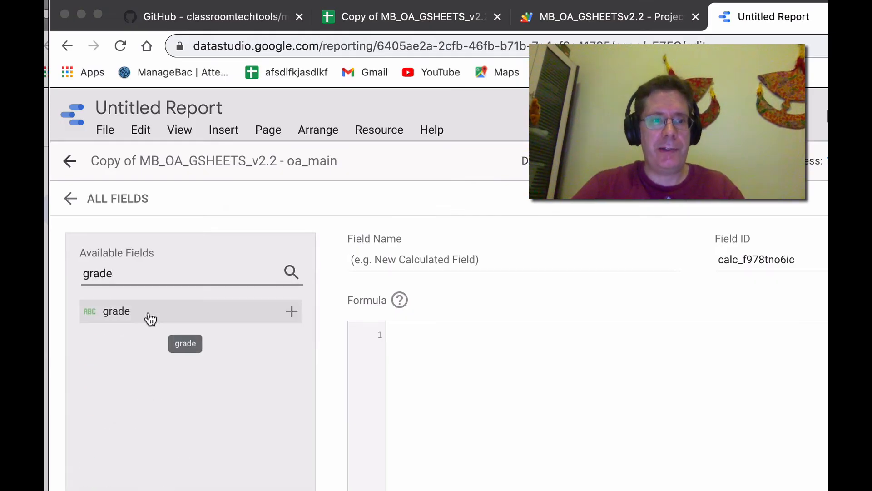
left_click_drag(150, 319, 474, 361)
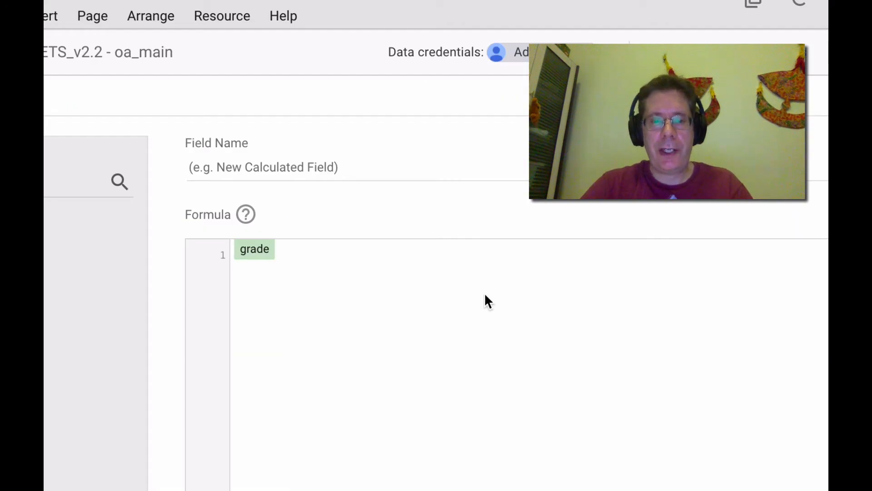
Paste a CASE formula mapping Kindergarten to 0, Early Years 2 to -1, Early Years 1 to -2, Fireflies to -3, else extracting the grade number
key("ctrl+a")
key("ctrl+v")
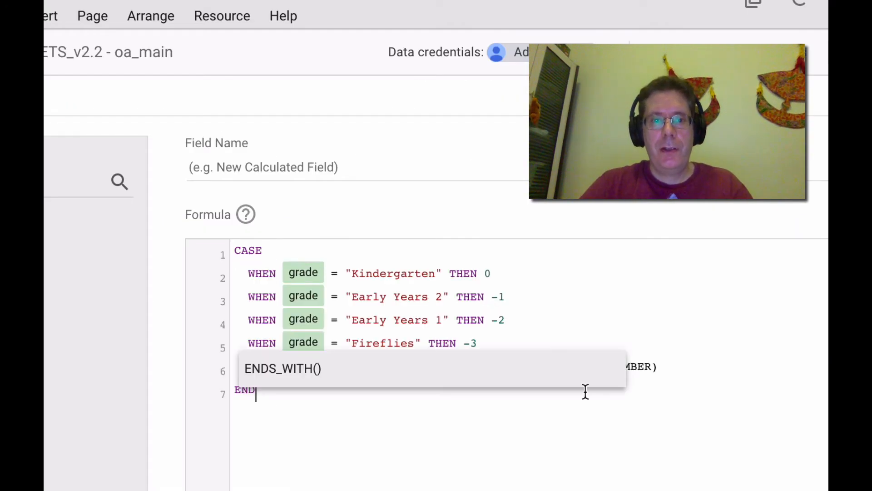
left_click(764, 341)
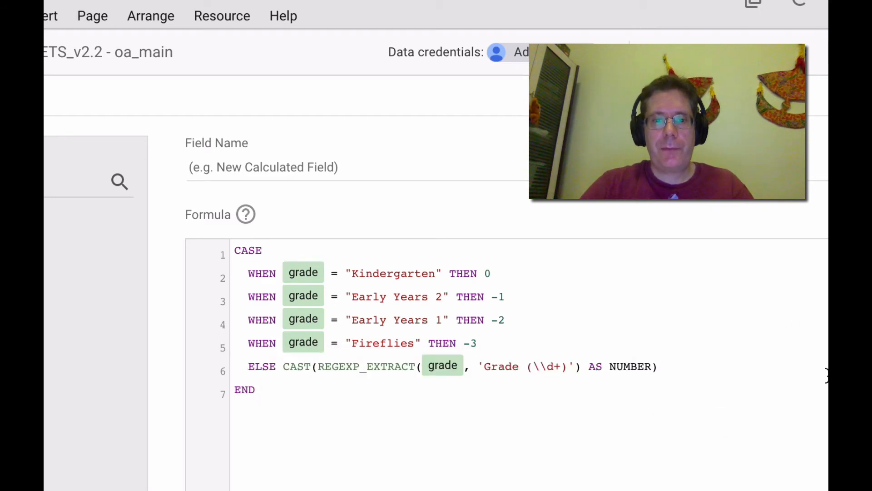
key("Down")
key("Down")
left_click(781, 301)
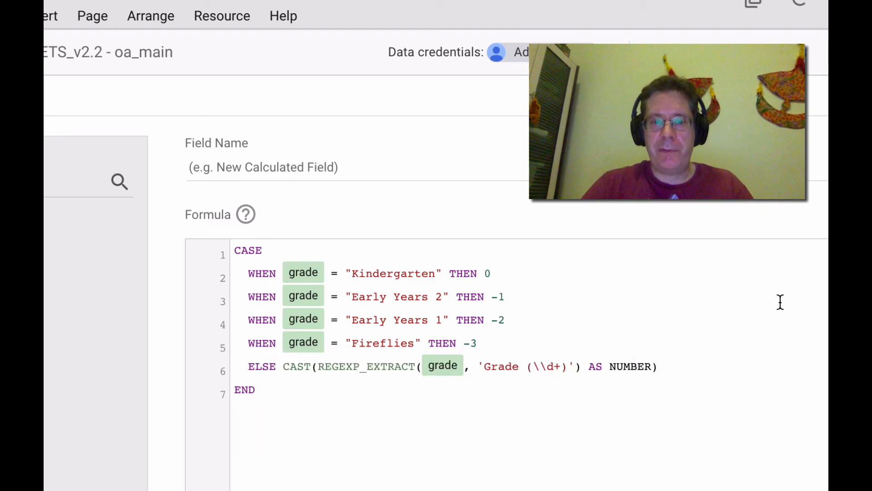
key("Up")
key("Up")
key("Up")
key("Right")
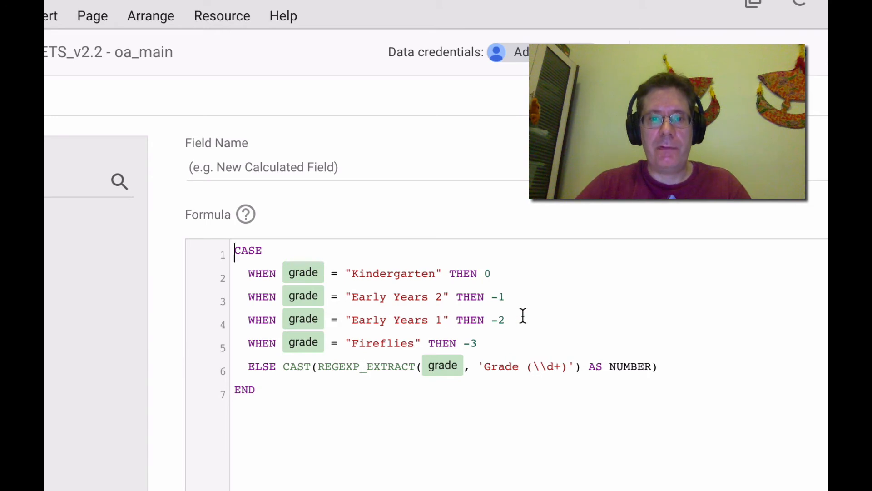
Review the formula's CASE conditions, REGEXP_EXTRACT pattern and CAST to NUMBER
double_click(393, 345)
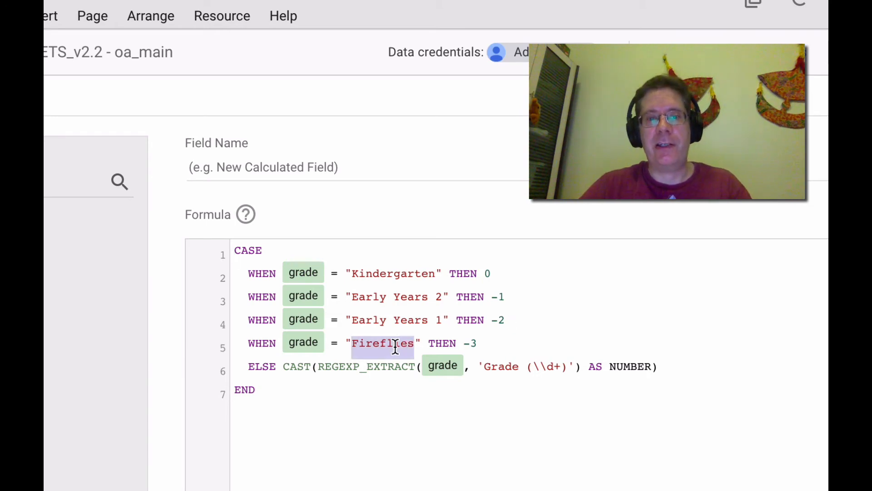
left_click(523, 336)
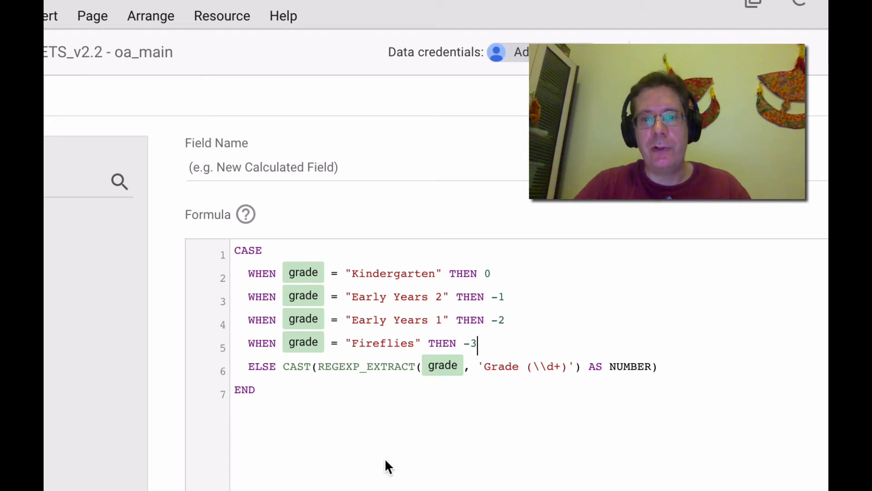
left_click(484, 367)
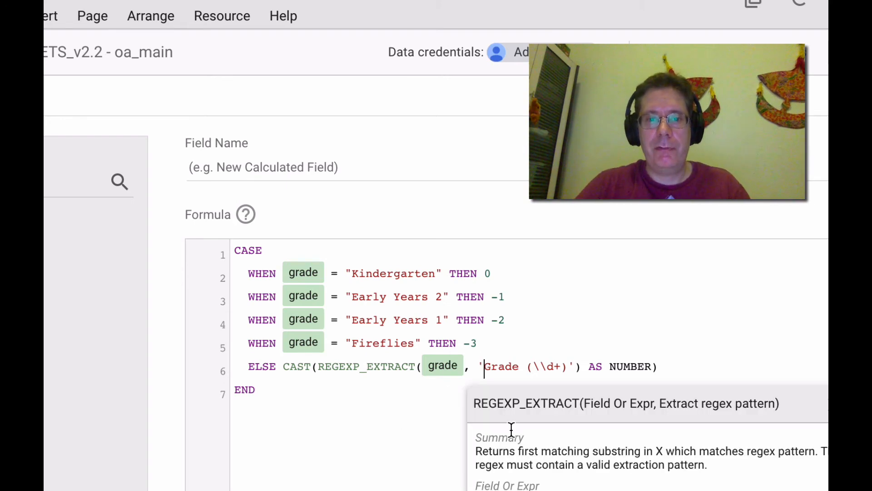
left_click(526, 367)
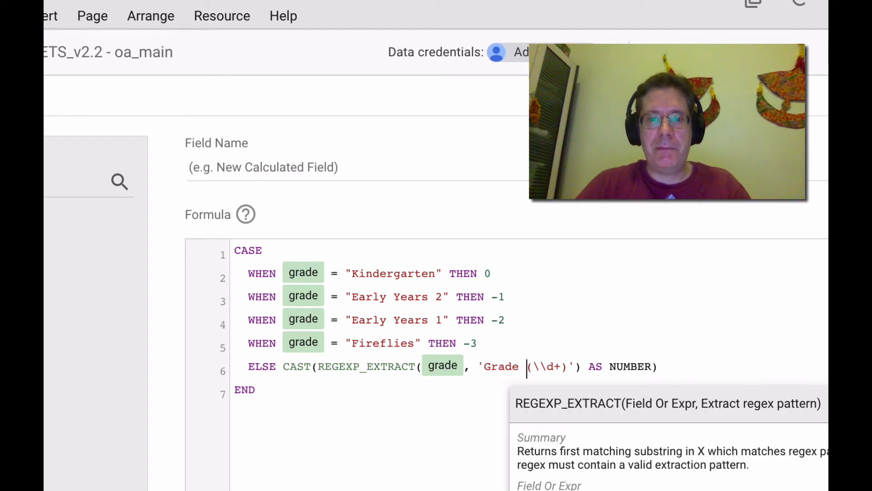
left_click_drag(526, 366, 568, 366)
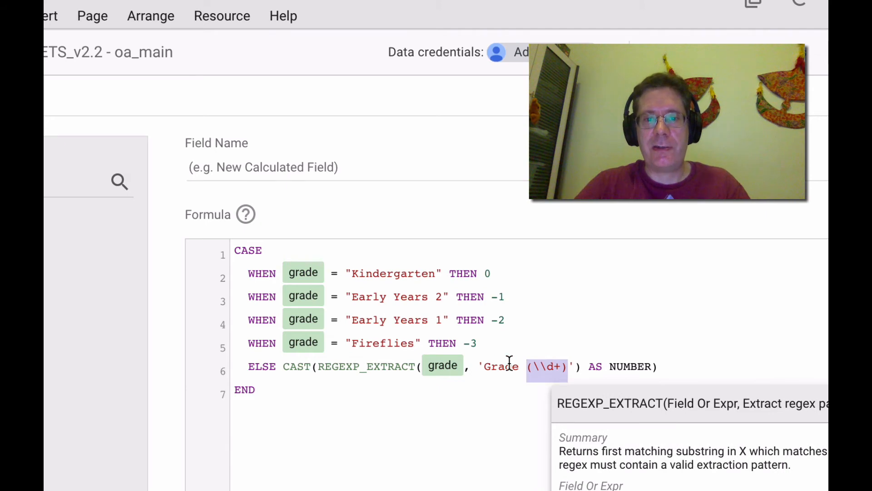
left_click(644, 390)
left_click(715, 374)
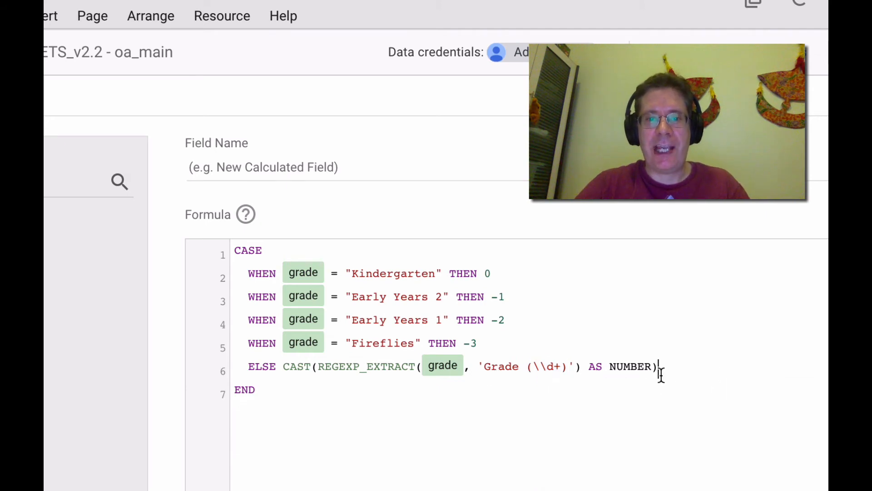
double_click(621, 367)
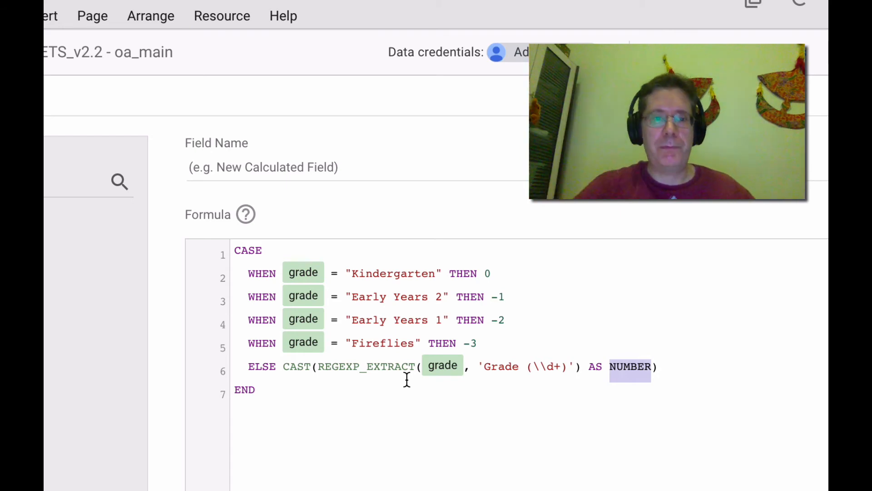
double_click(295, 366)
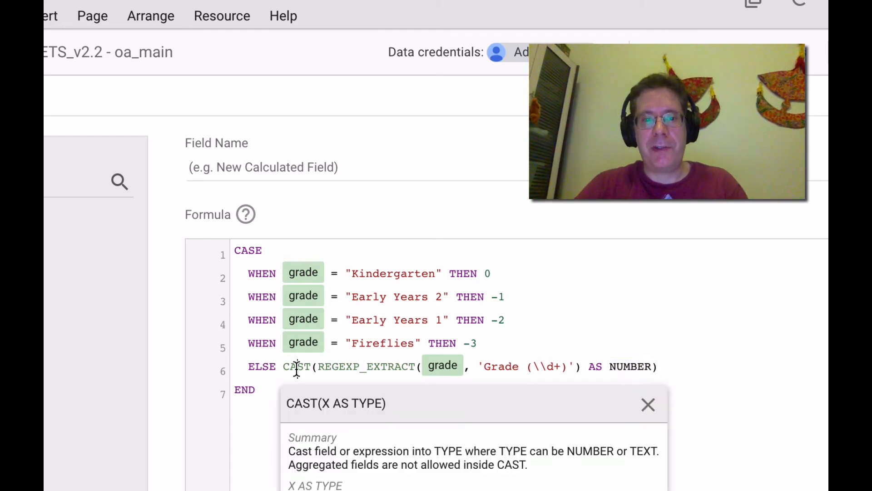
double_click(636, 366)
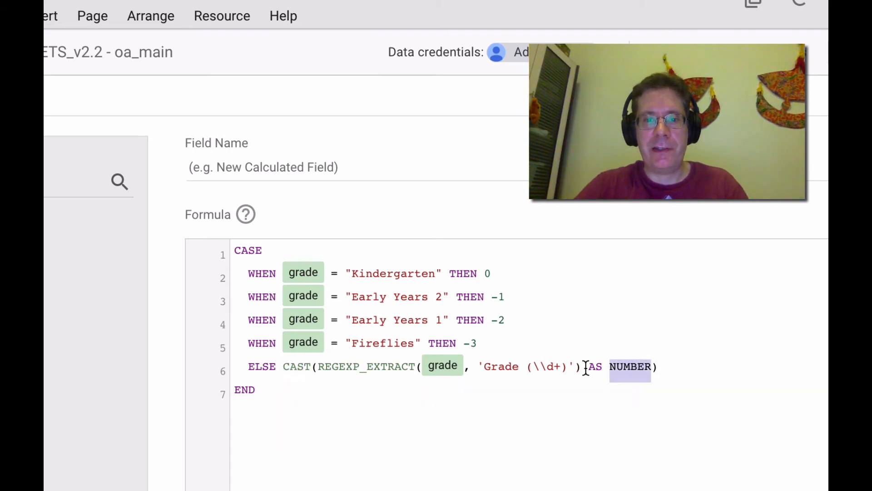
left_click_drag(587, 367, 658, 368)
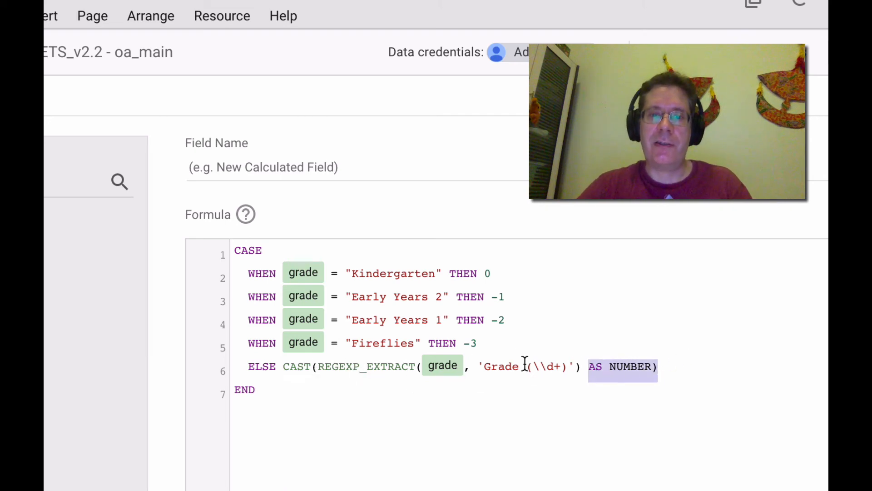
left_click(547, 367)
left_click(540, 366)
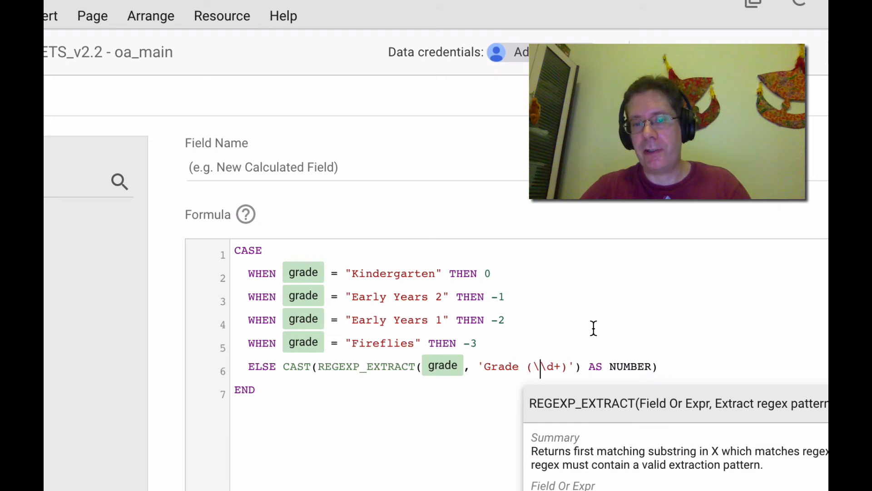
left_click(576, 368)
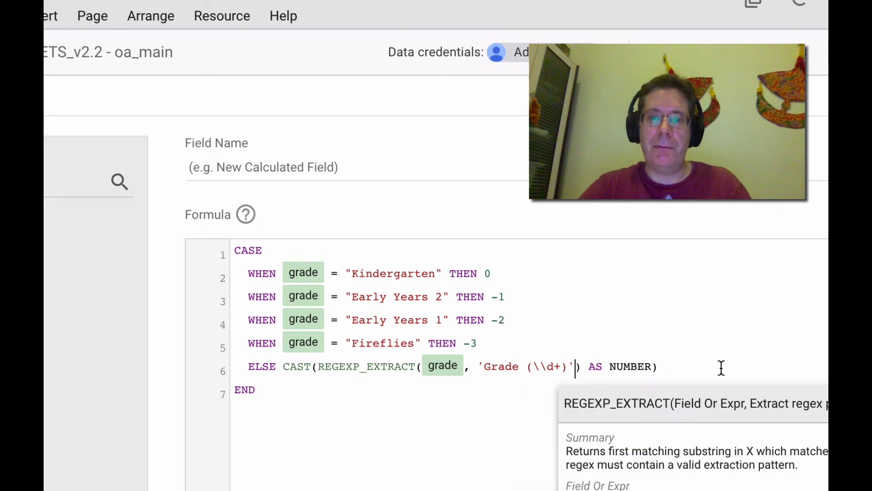
key("Right")
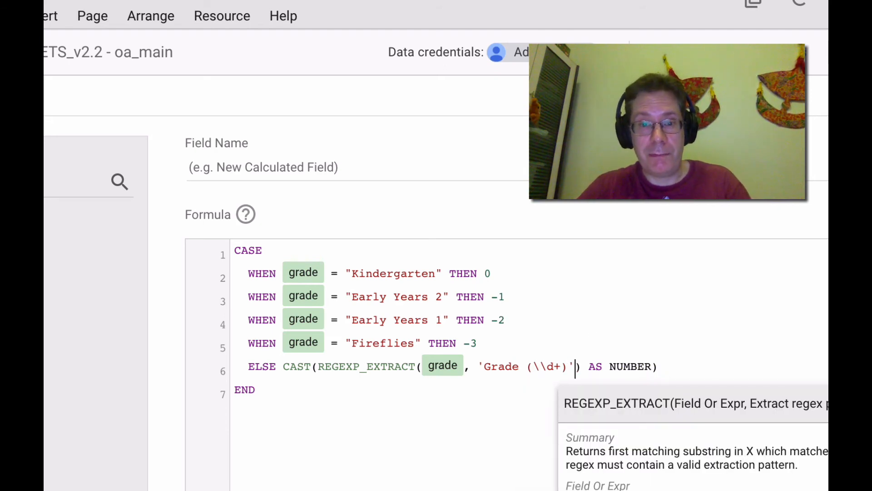
left_click(651, 313)
left_click(241, 391)
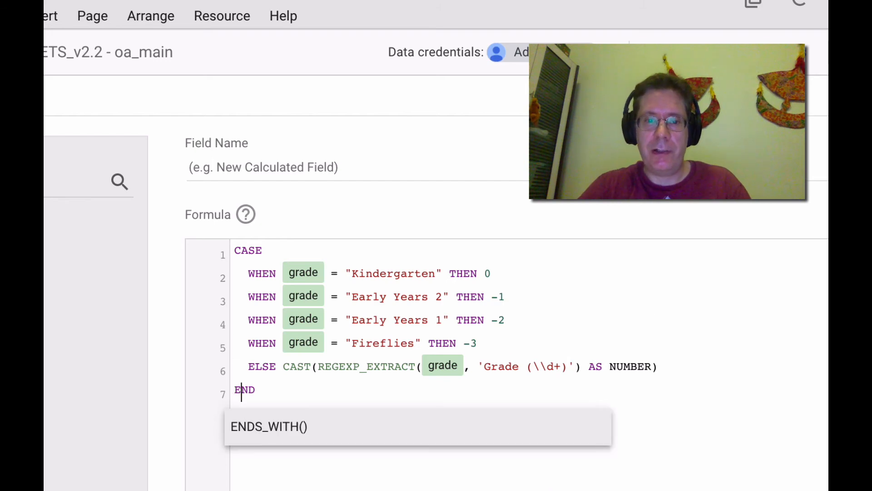
left_click(589, 286)
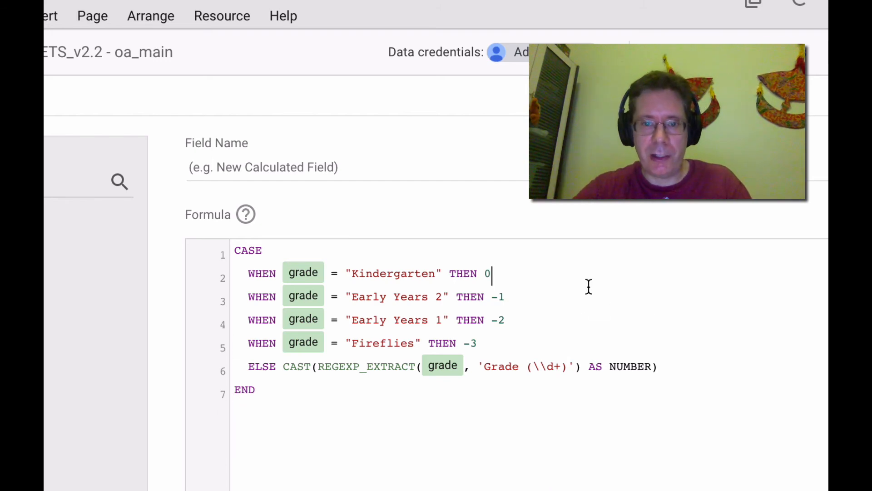
double_click(499, 368)
type("Year")
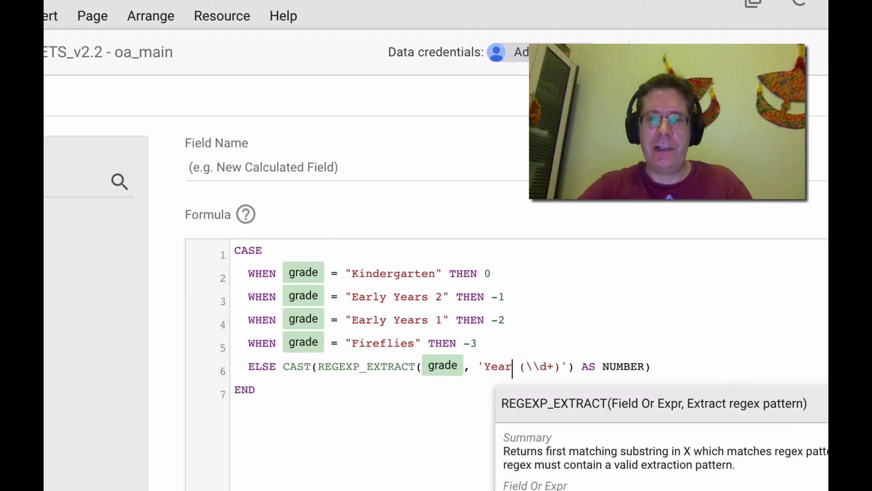
key("super+z")
left_click(396, 487)
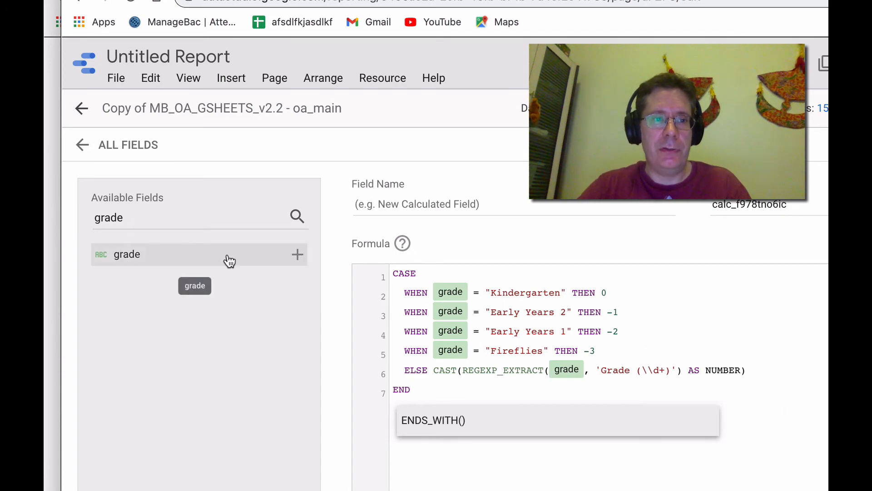
Name the calculated field grade_number, save it, and close the data source editor
left_click(181, 216)
type("_n")
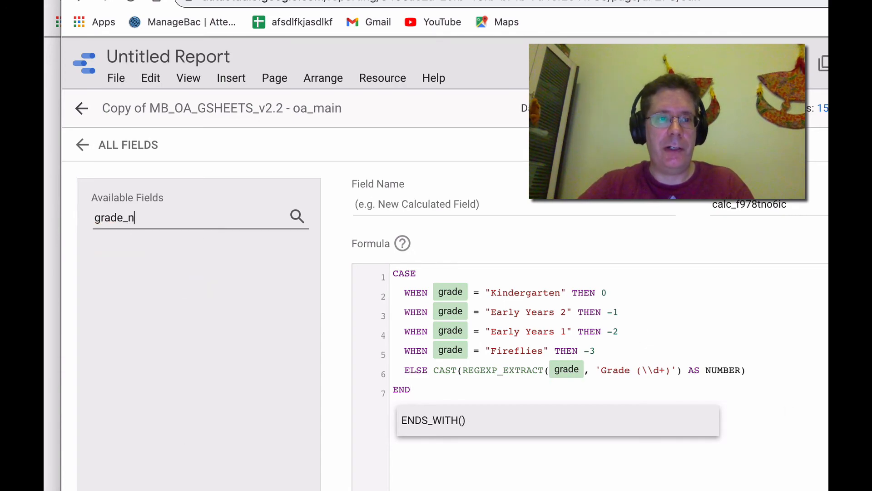
key("BackSpace")
key("BackSpace")
left_click(473, 210)
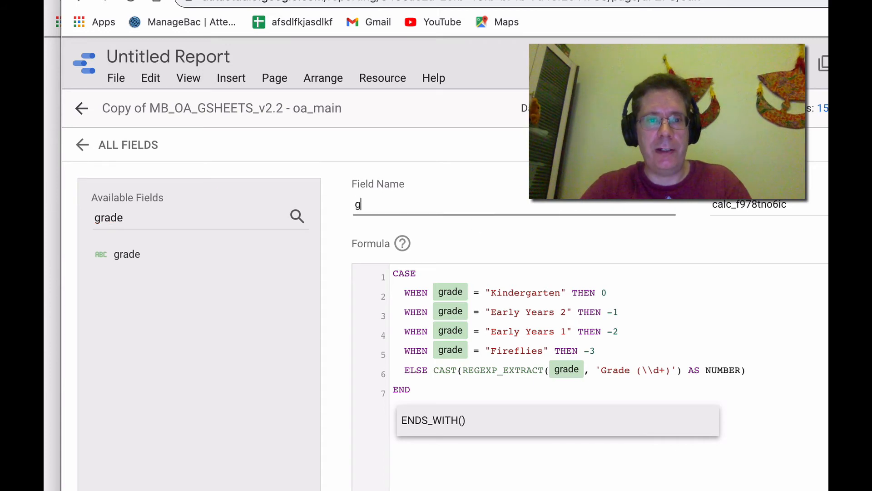
type("grade_number")
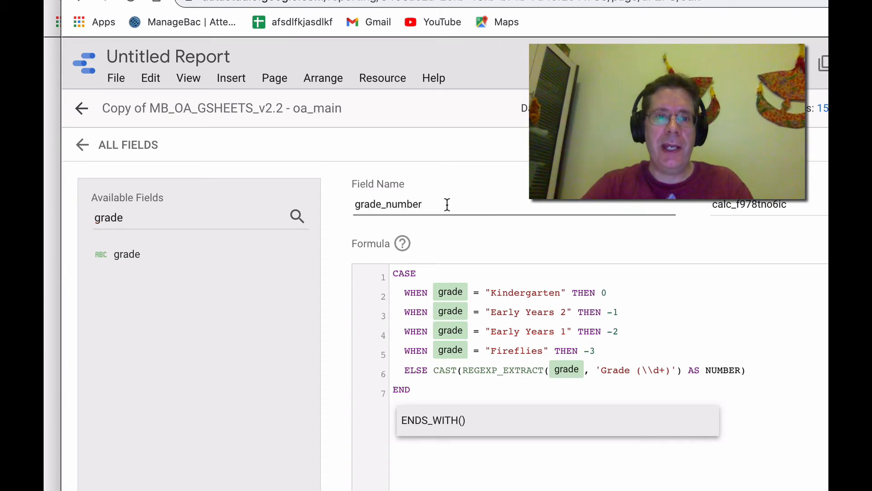
left_click(578, 323)
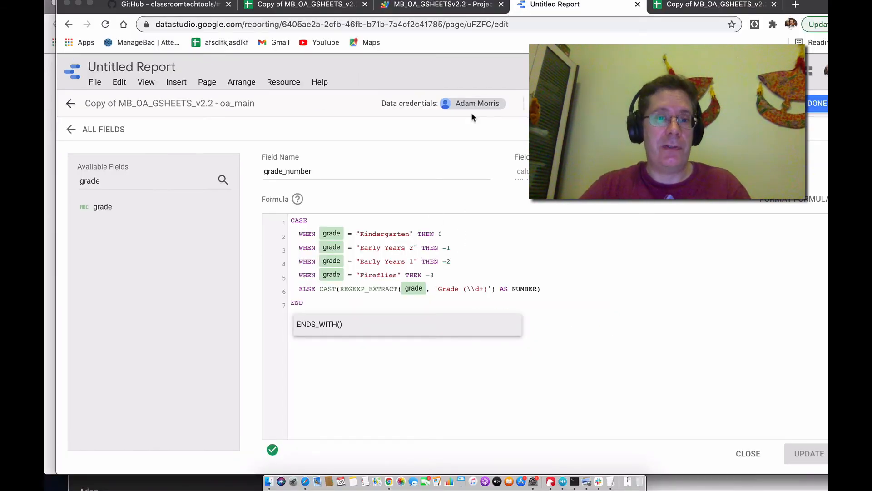
left_click(818, 103)
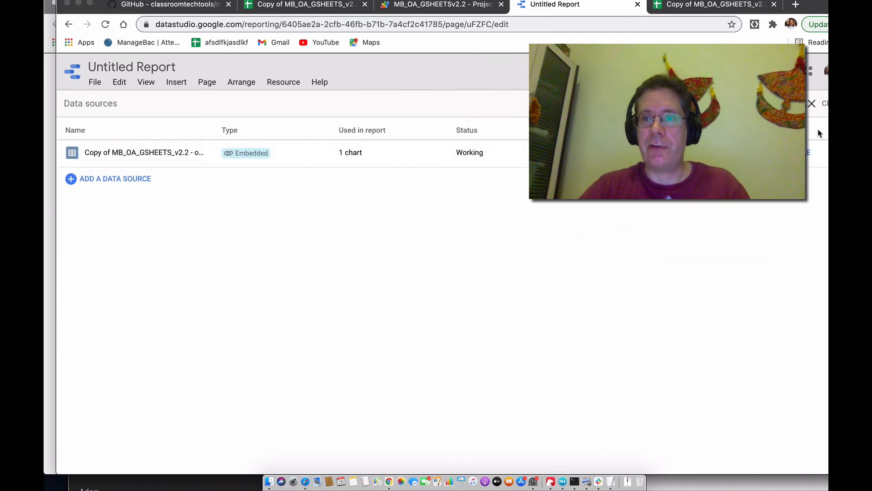
left_click(812, 103)
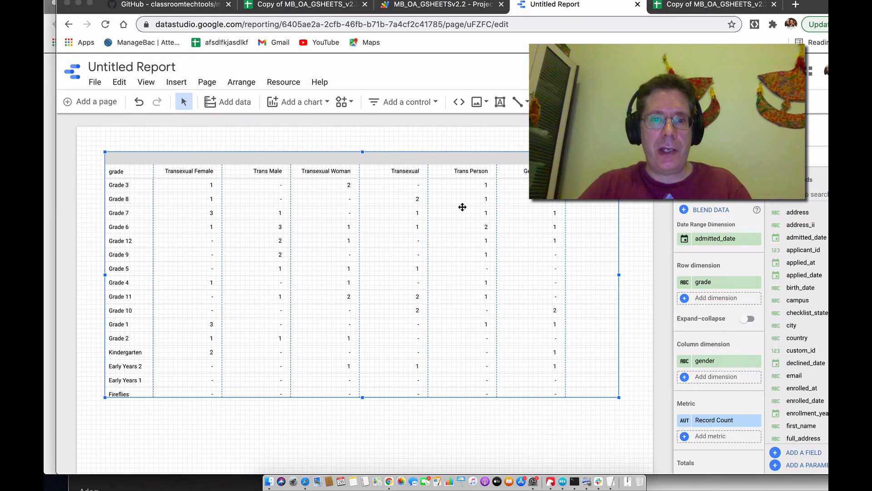
Add grade_number as a row dimension of the pivot table and move it above grade
left_click(722, 302)
type("grade")
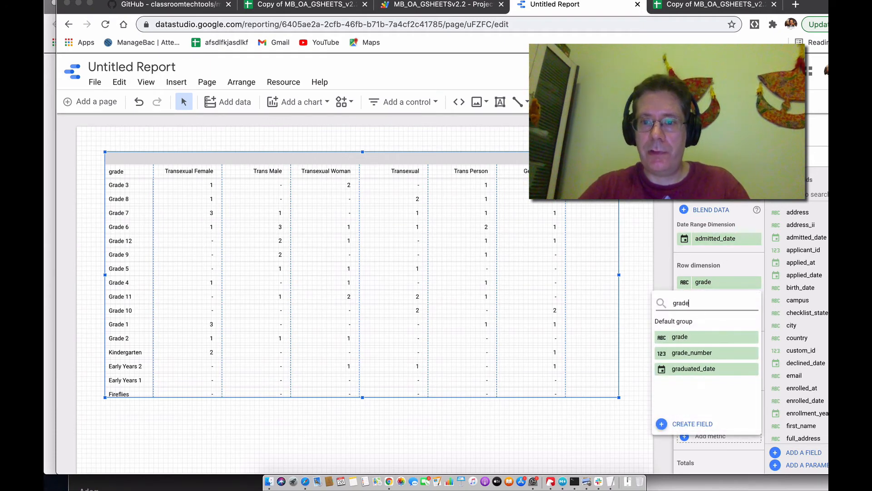
left_click(702, 354)
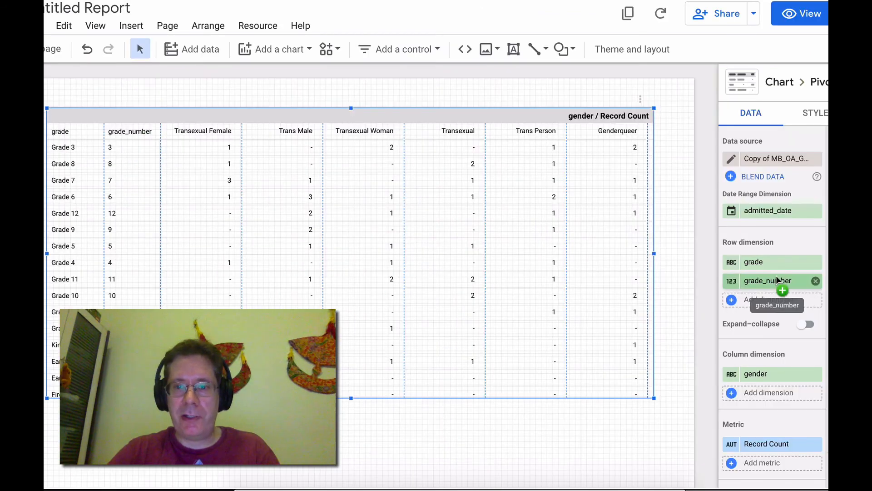
left_click_drag(625, 335, 630, 306)
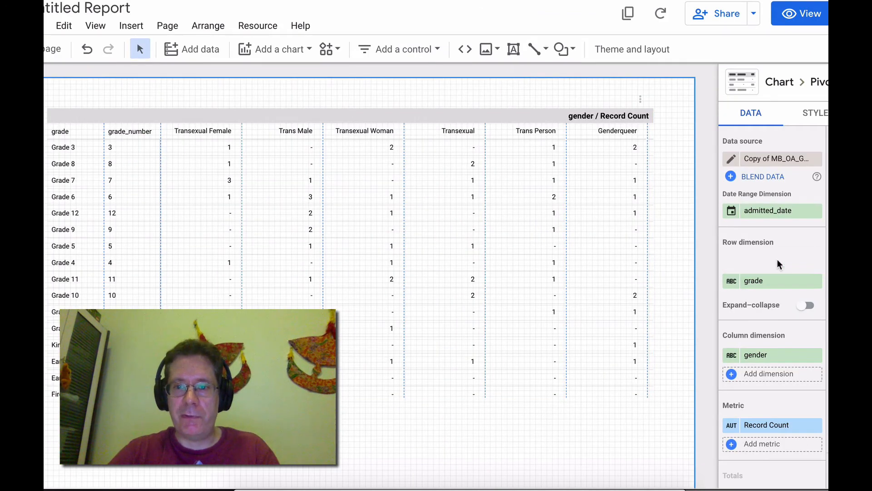
left_click_drag(778, 264, 776, 261)
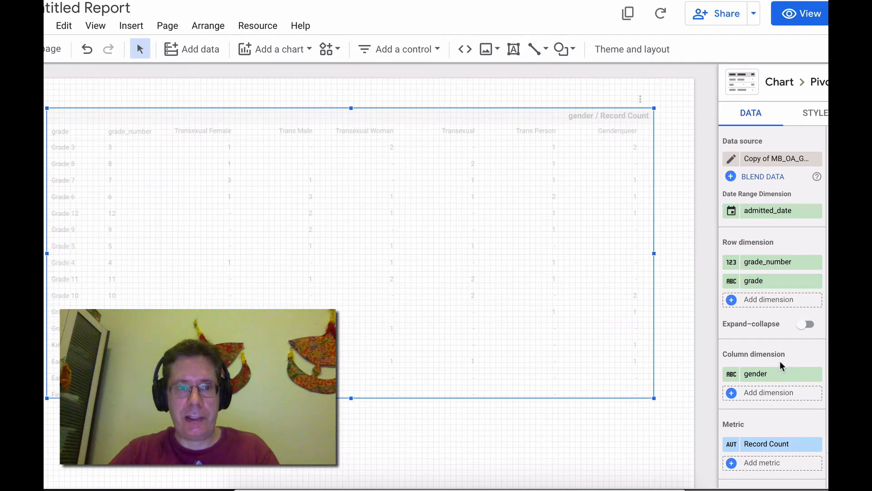
Sort the pivot table's first row level by grade_number
scroll(780, 361, "down", 3)
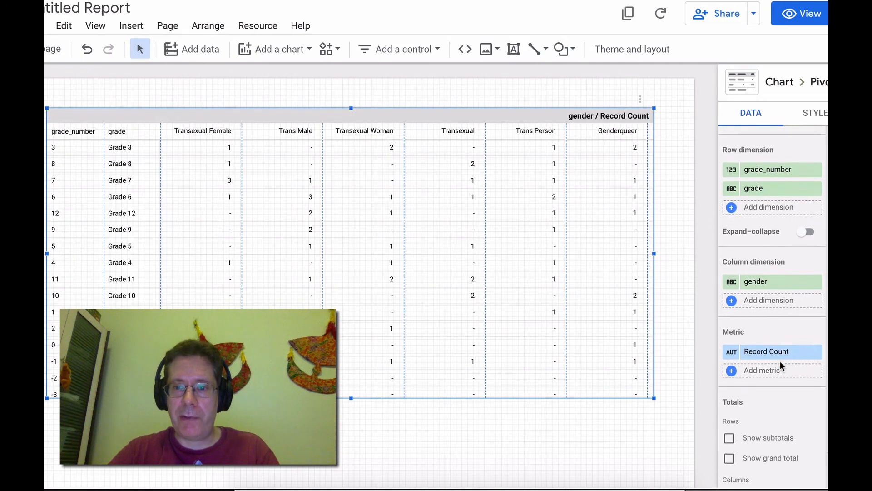
scroll(780, 361, "down", 5)
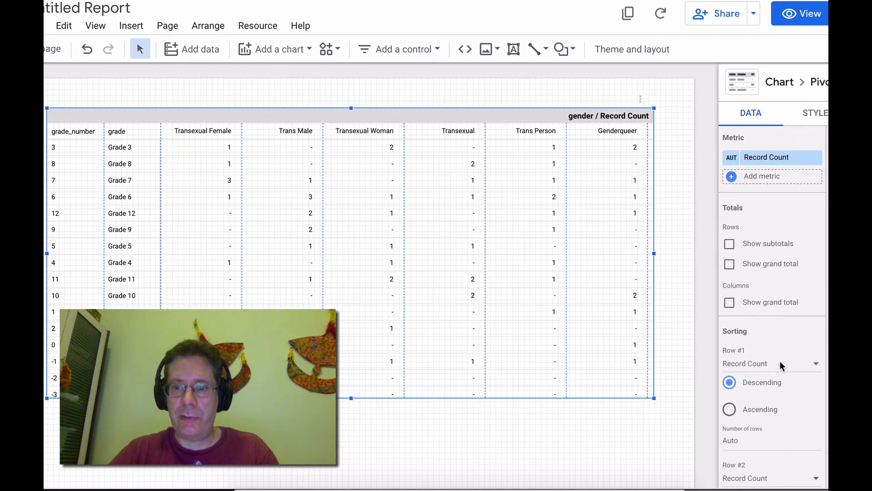
scroll(741, 337, "down", 1)
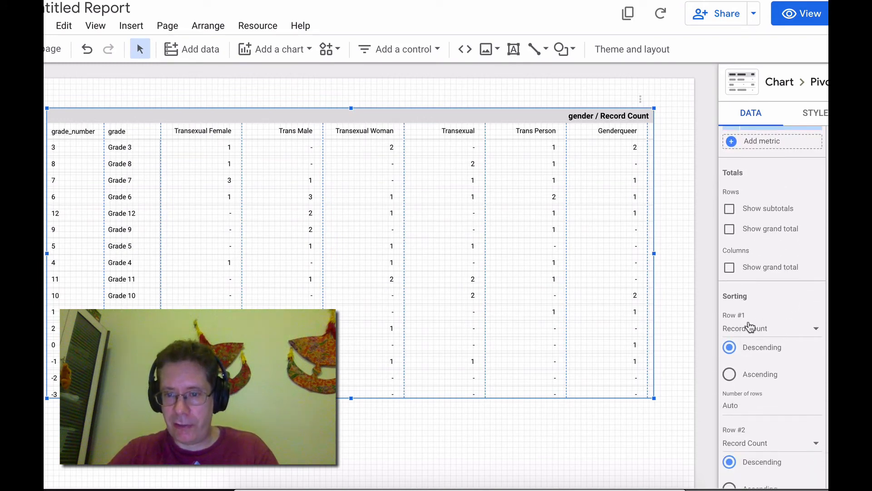
left_click(761, 331)
left_click(758, 306)
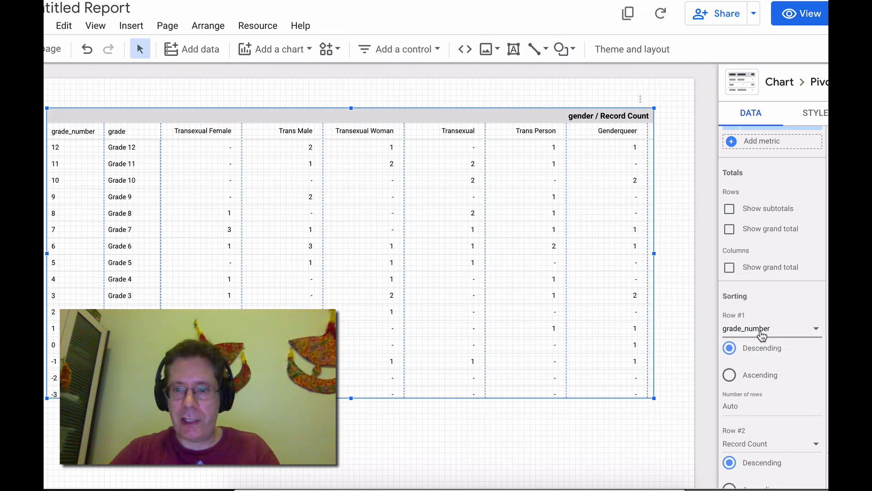
Sort the pivot table's grade_number rows ascending and narrow the grade_number column
left_click(730, 376)
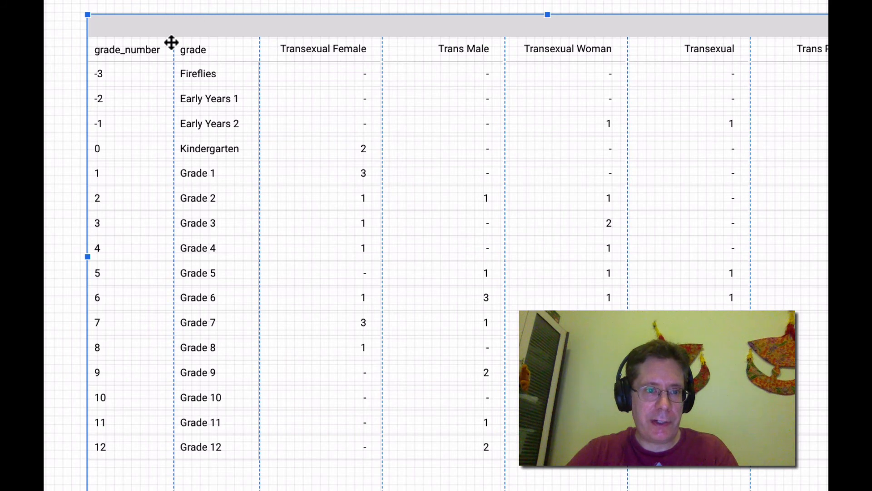
left_click_drag(176, 41, 83, 43)
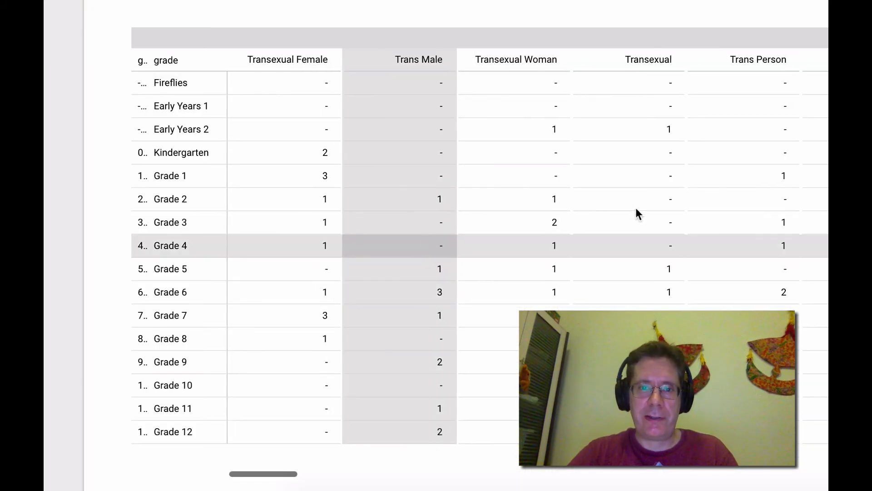
scroll(635, 210, "right", 10)
scroll(634, 210, "right", 15)
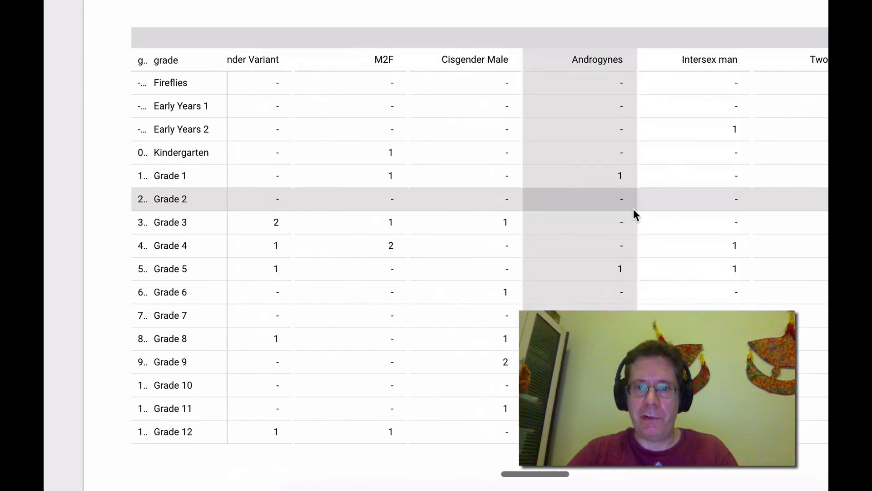
scroll(634, 214, "left", 20)
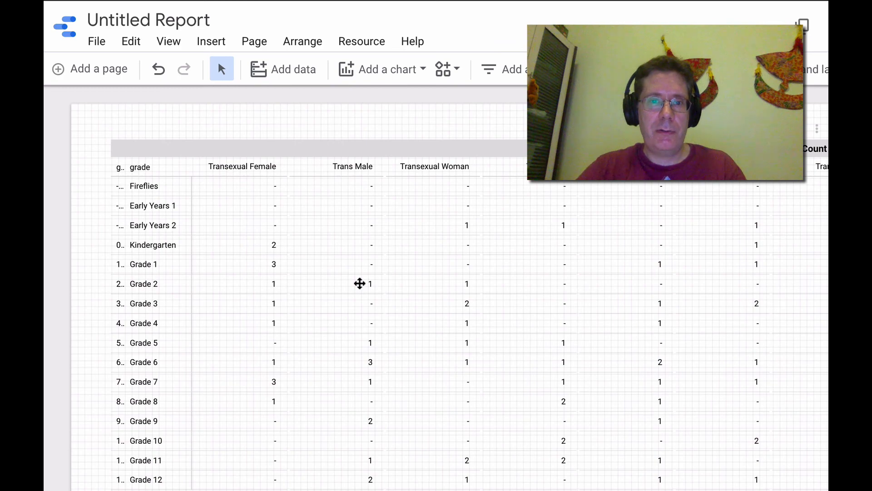
Enable embedding for the report as an Embed URL and copy the URL to the clipboard
left_click(86, 43)
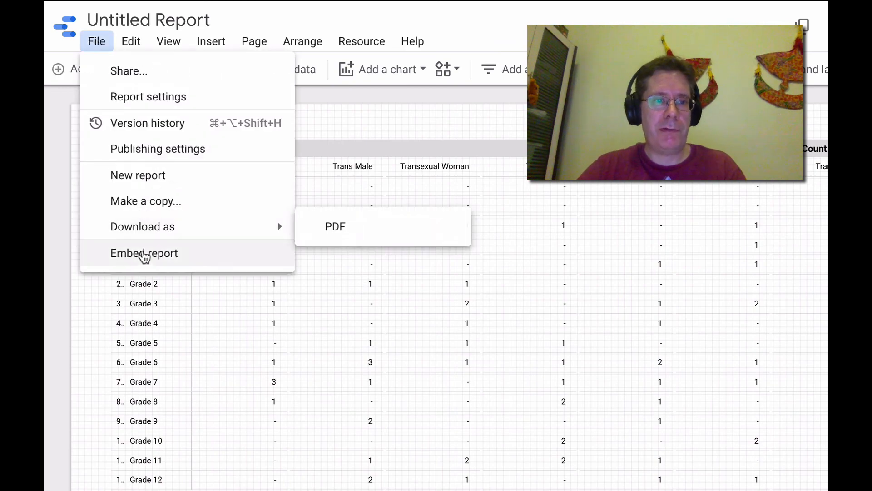
left_click(144, 257)
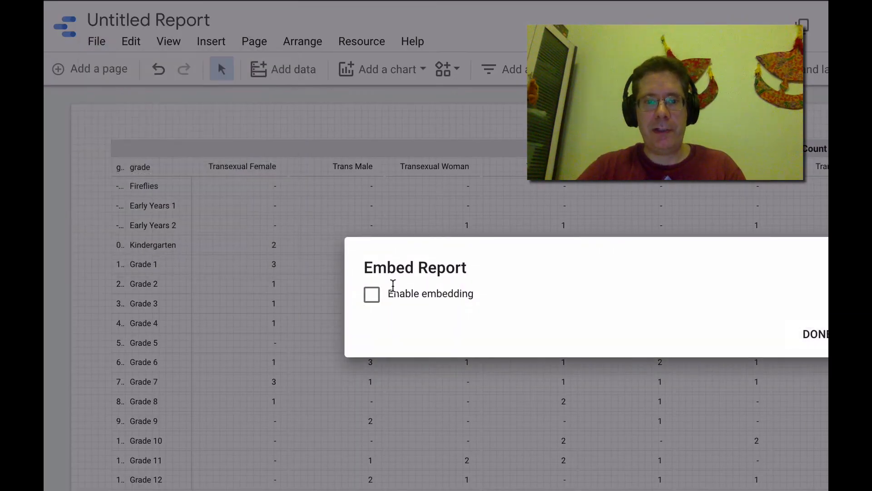
left_click(392, 288)
left_click(476, 238)
left_click(527, 316)
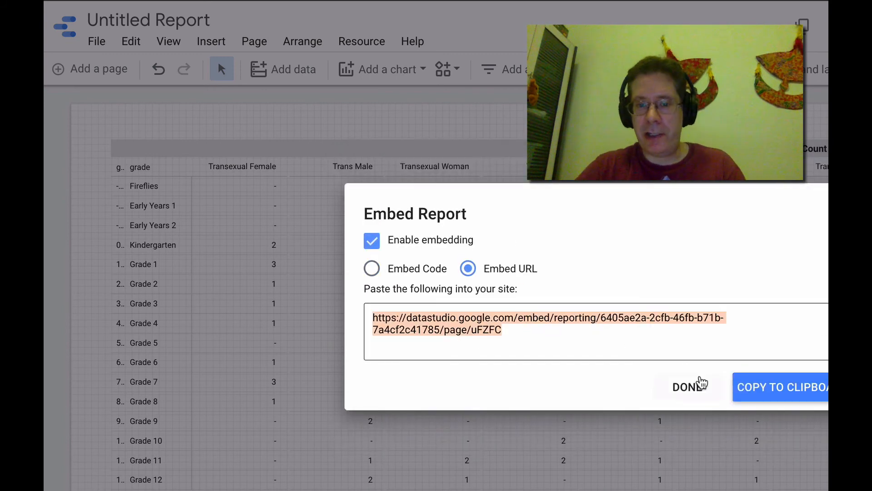
left_click(773, 387)
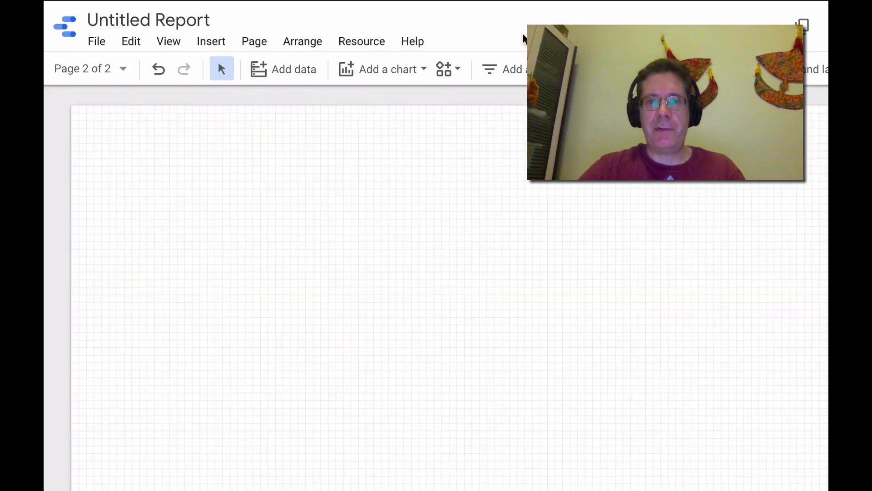
Add a pie chart across Page 2 and set its dimension to nationality
left_click(366, 71)
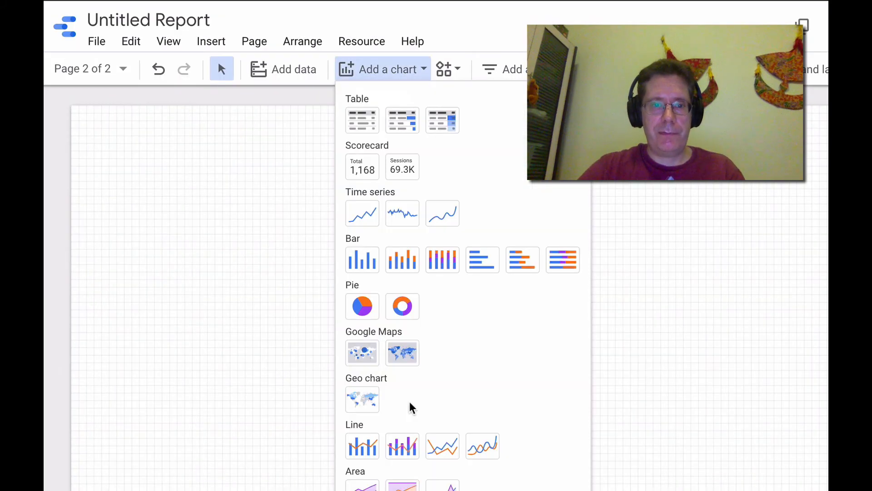
left_click(360, 306)
mouse_move(186, 154)
left_mouse_down()
mouse_move(485, 389)
mouse_move(664, 479)
mouse_move(755, 488)
left_mouse_up()
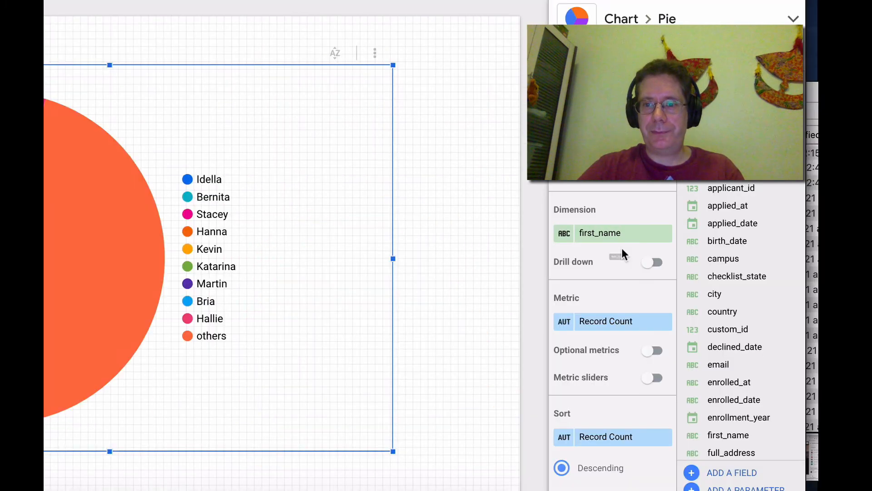
left_click(620, 234)
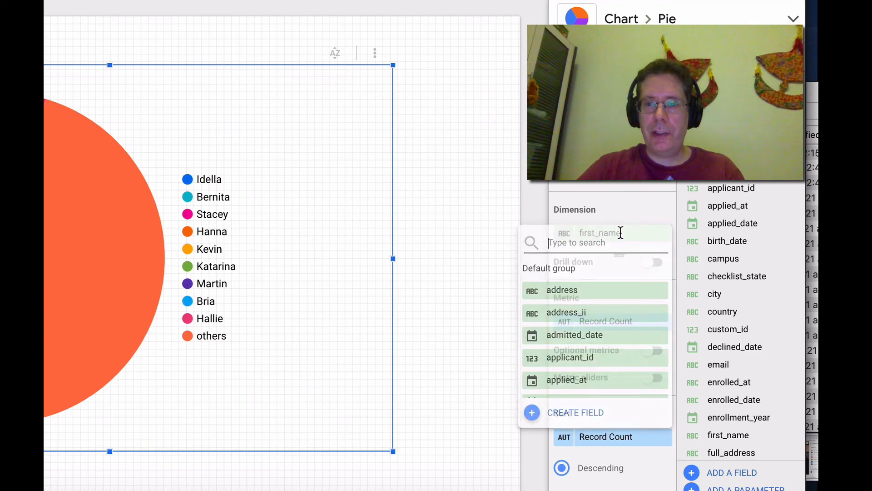
type("nationality")
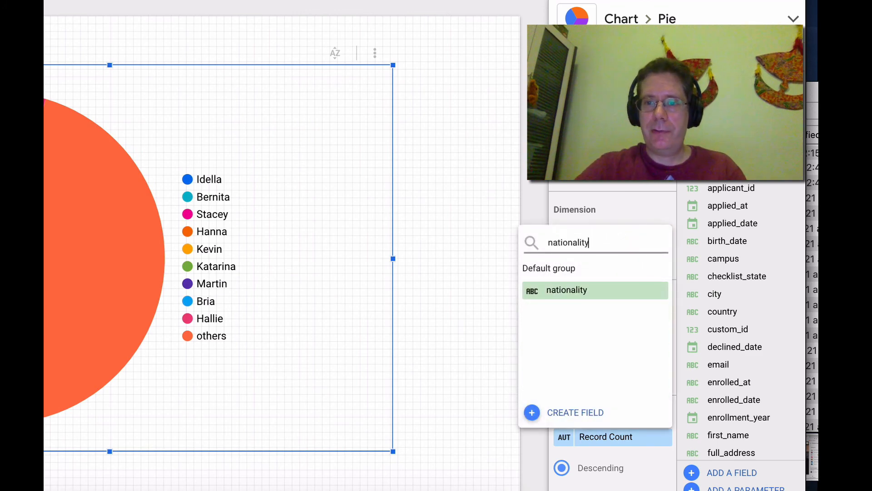
left_click(607, 293)
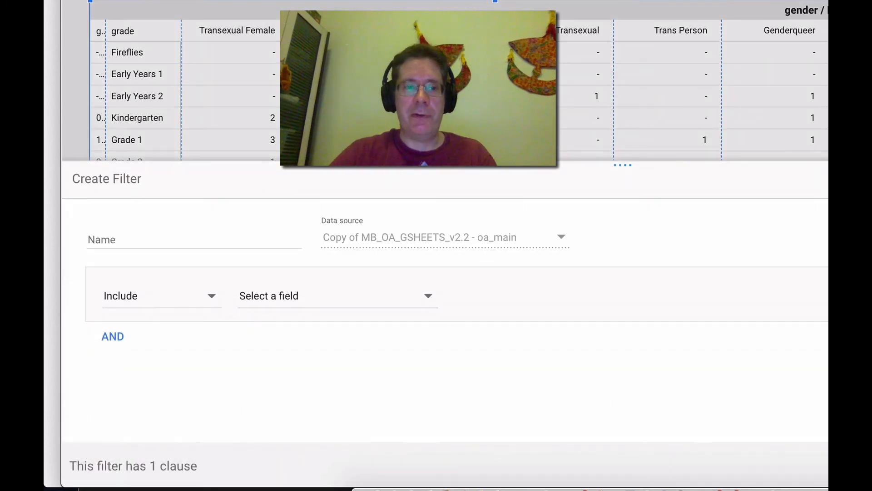
Build a filter for the pivot table that includes records by admitted_date and choose its condition
left_click(155, 300)
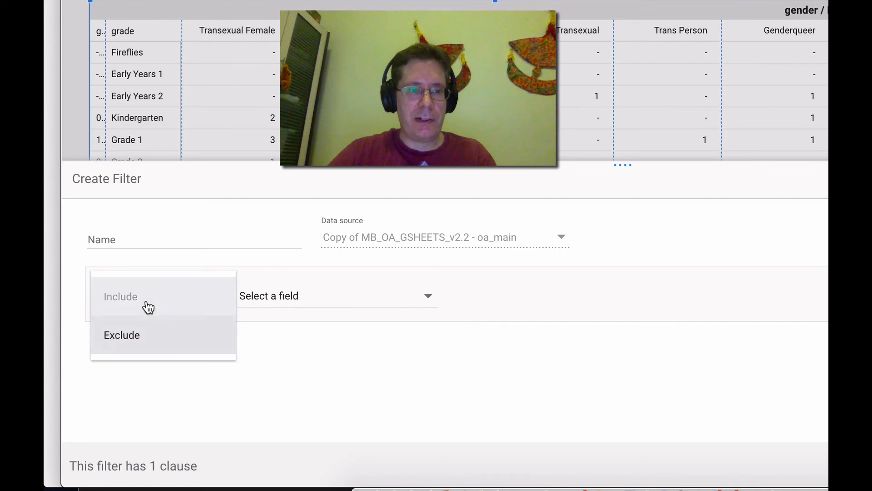
left_click(218, 308)
left_click(277, 301)
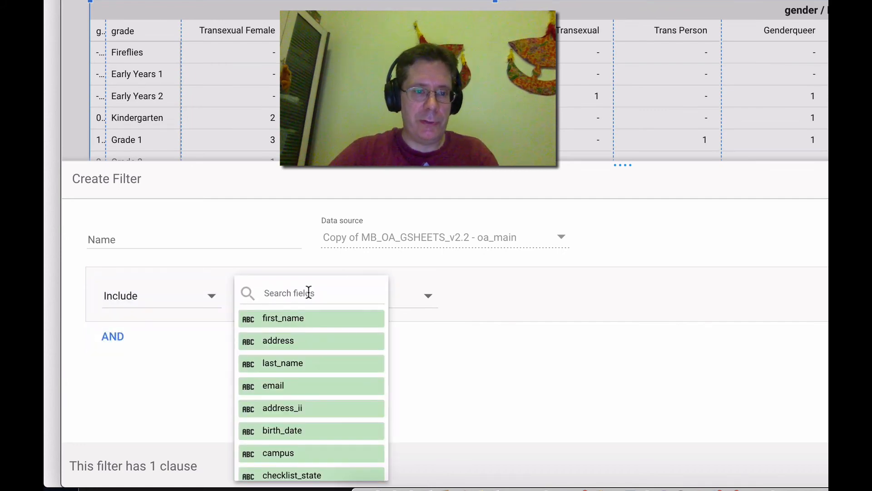
type("admitt")
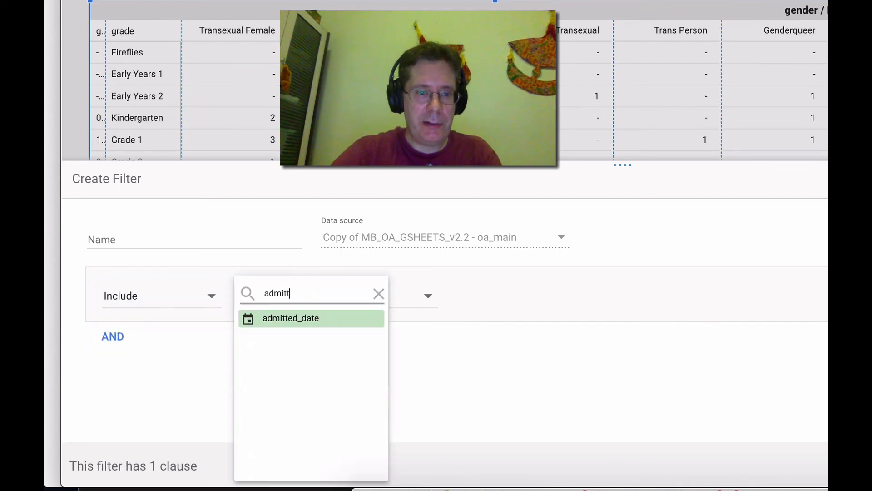
left_click(306, 324)
left_click(475, 302)
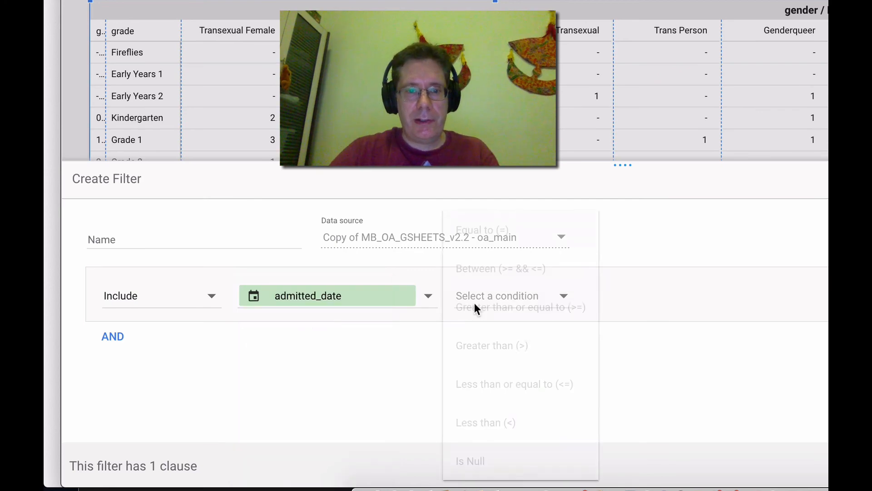
left_click(534, 307)
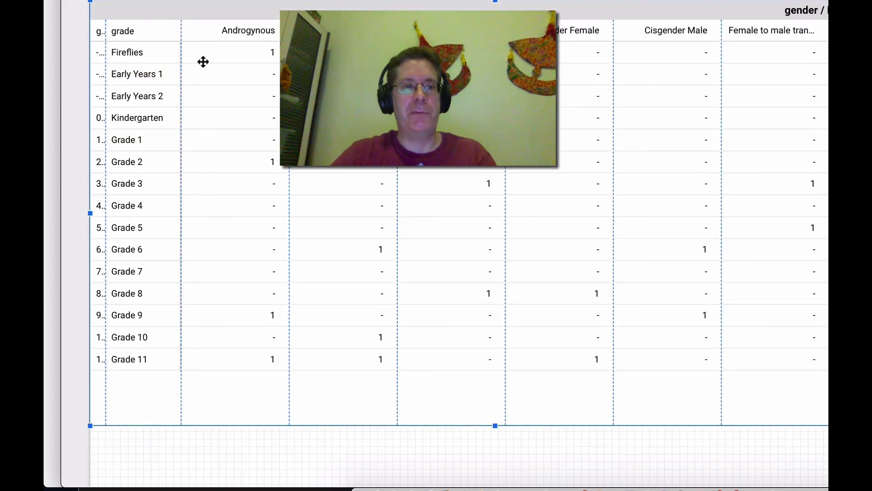
Go to Page 2, select the nationality pie chart and start adding a chart filter
left_click(132, 1)
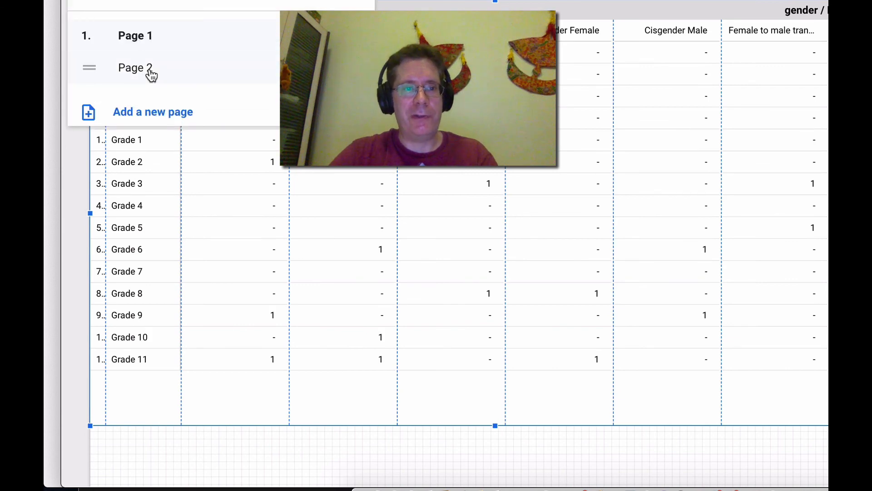
left_click(151, 73)
left_click(417, 184)
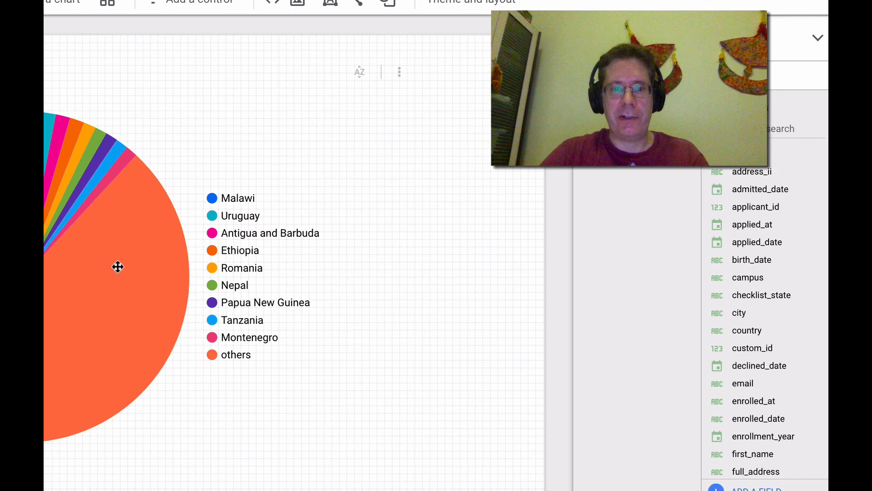
left_click(472, 232)
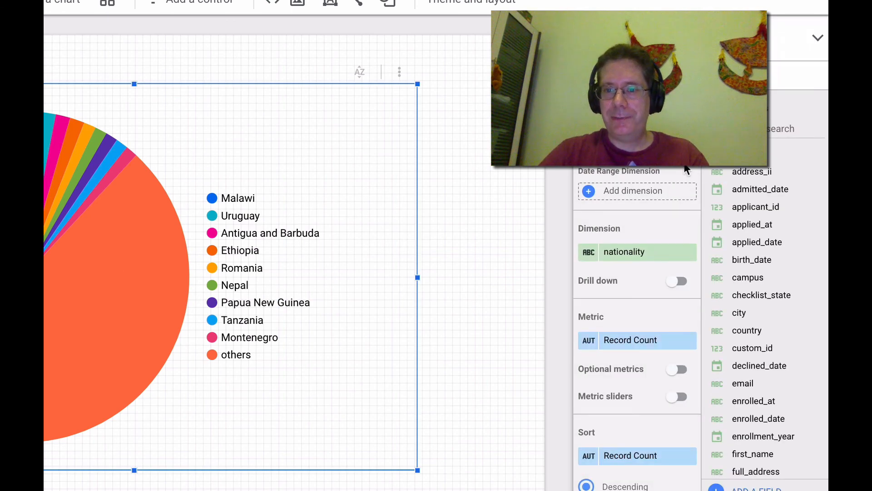
scroll(654, 325, "down", 8)
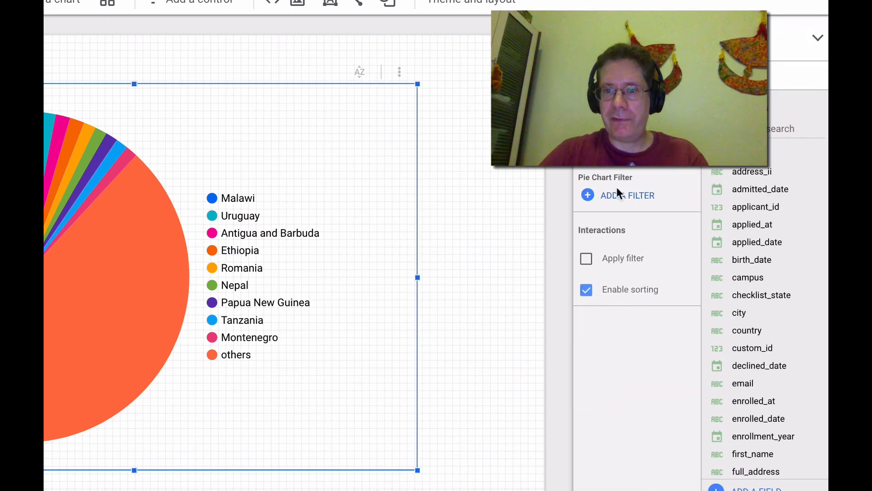
left_click(617, 191)
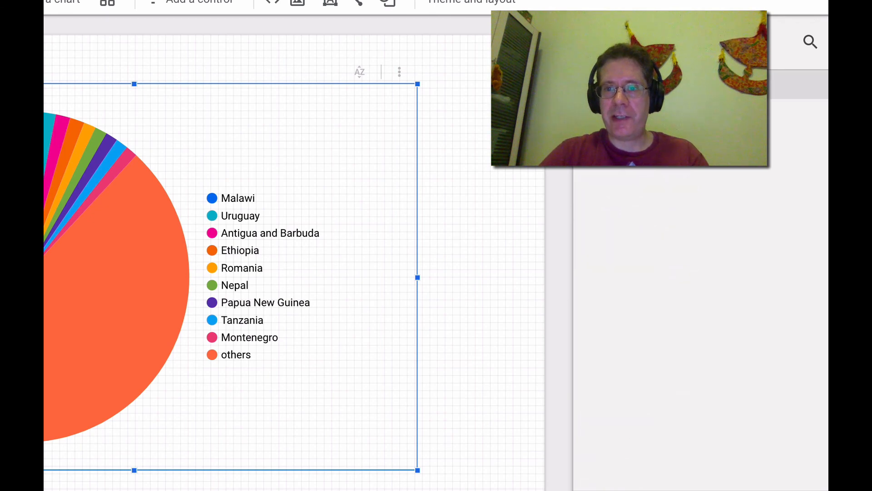